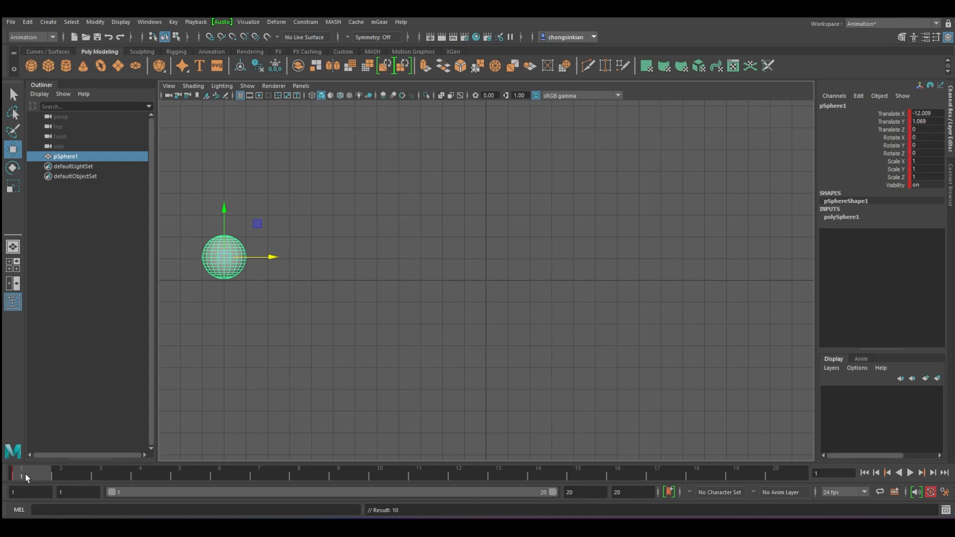
- Play back and scrub the sphere's movement between its keys at frames 1 and 10
key(alt+v)
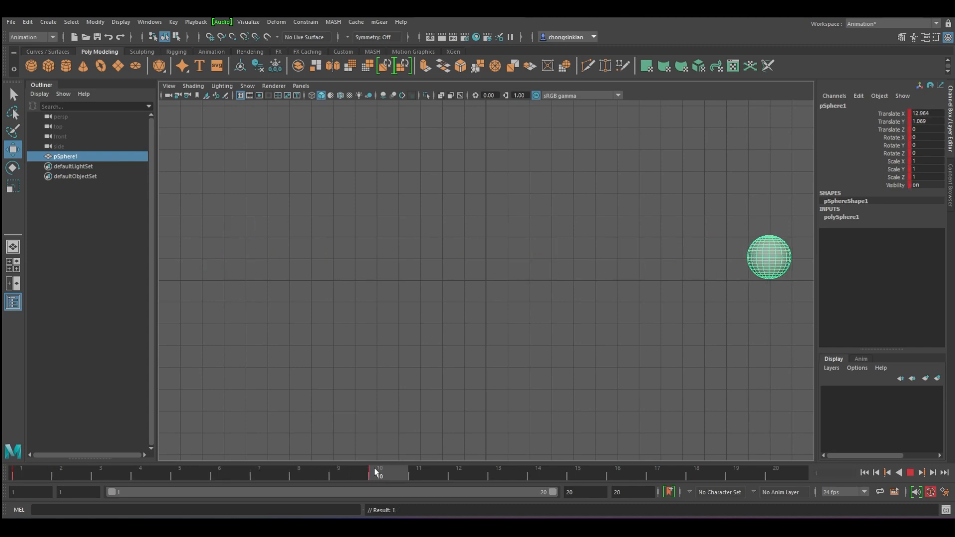
click(376, 471)
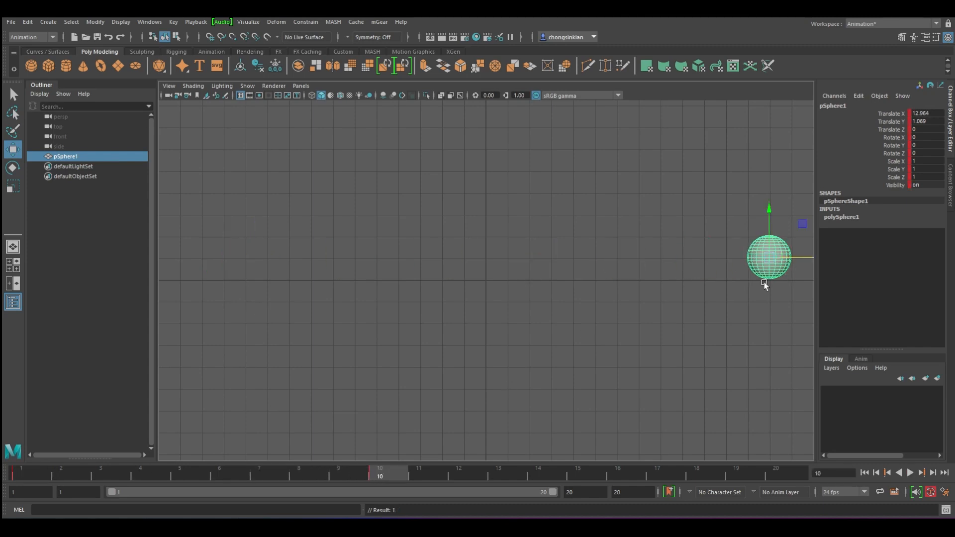
click(24, 478)
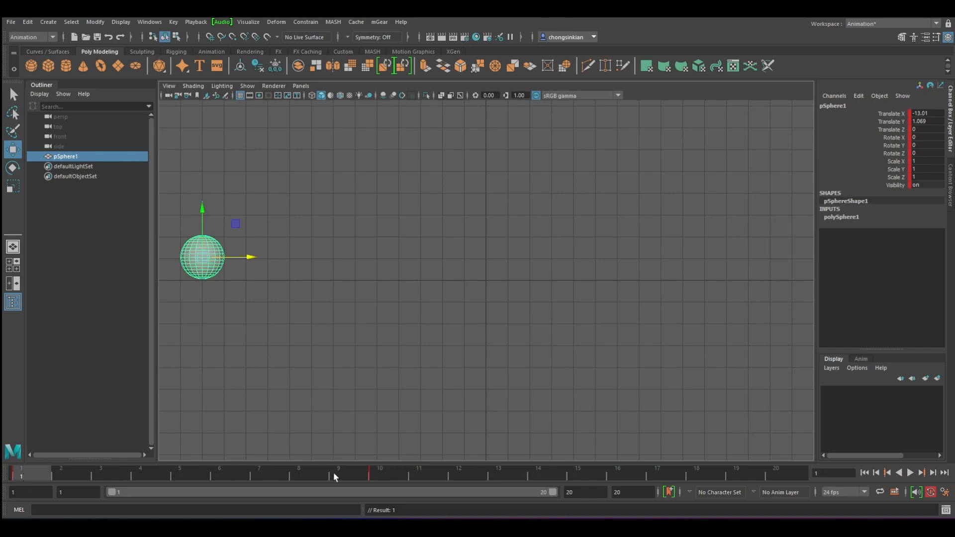
click(393, 479)
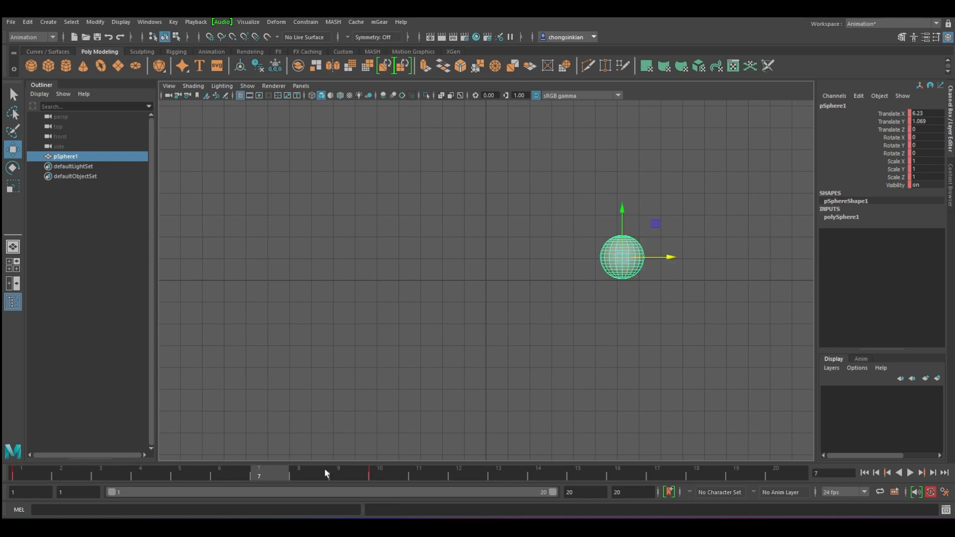
- Move the sphere's key from frame 10 to frame 20 and play back the retimed motion
click(387, 474)
drag(388, 473, 805, 473)
key(alt+v)
key(Escape)
- Undo the retiming to restore the key to frame 10, and play the animation from frame 1
shift+click(383, 476)
key(alt+v)
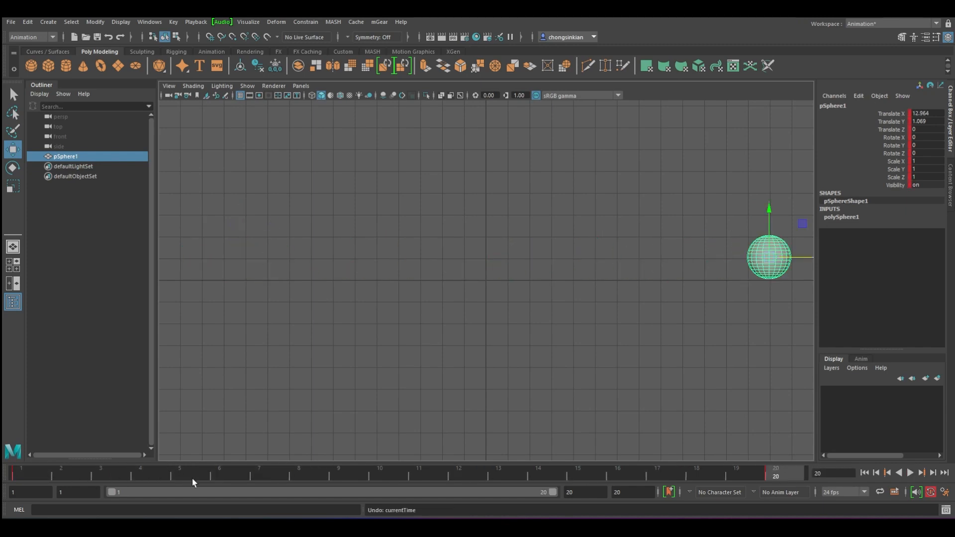
key(Escape)
drag(393, 473, 31, 471)
key(alt+v)
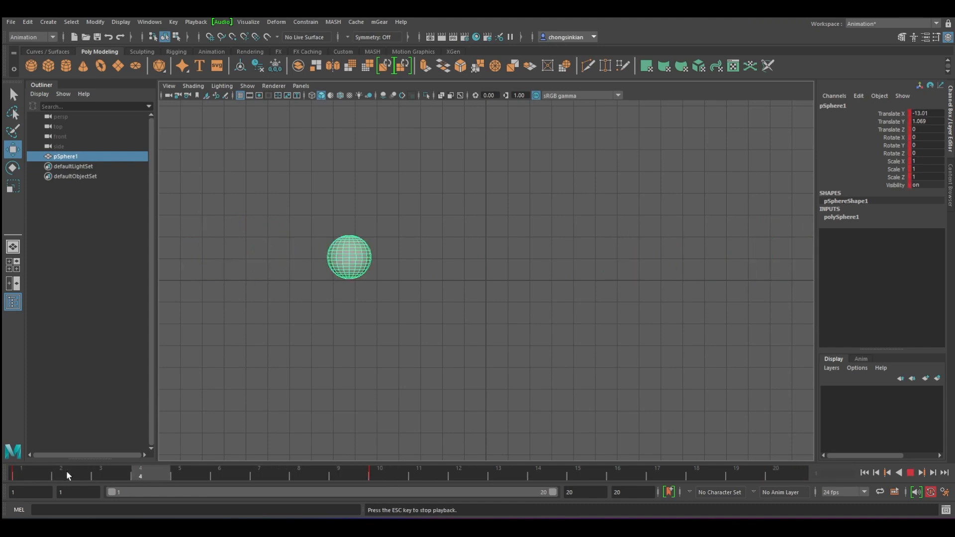
key(Escape)
- Move the sphere's key from frame 10 to frame 6 and play the animation from frame 1
click(396, 471)
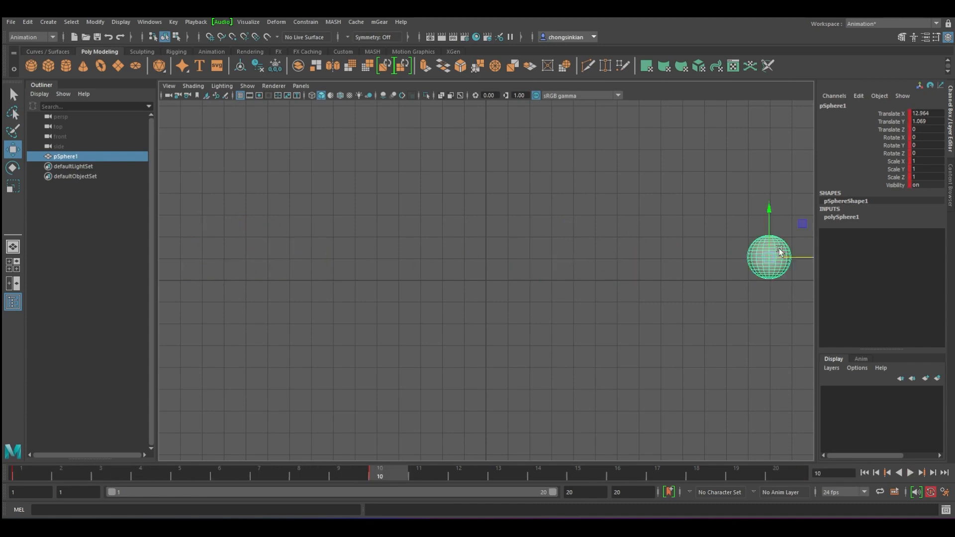
shift+click(391, 474)
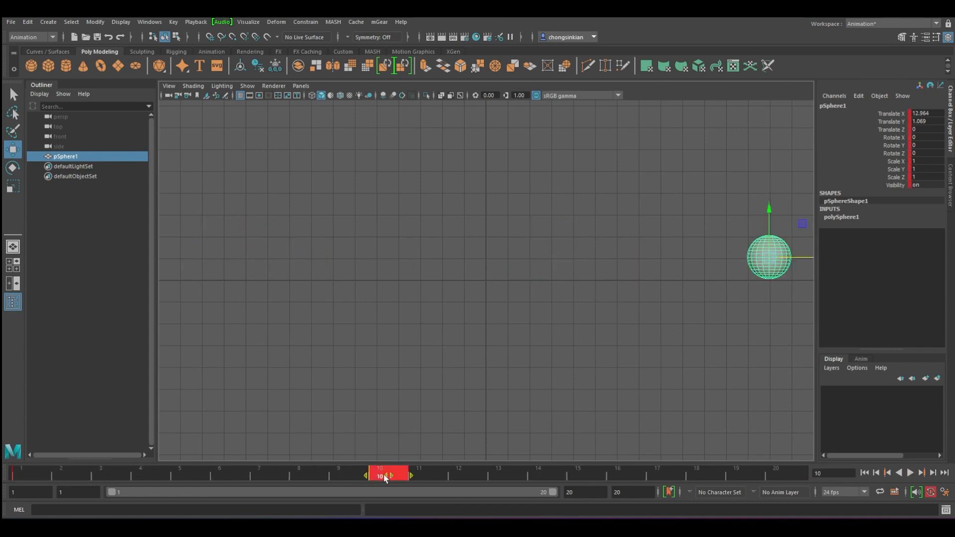
drag(386, 479, 227, 478)
click(28, 470)
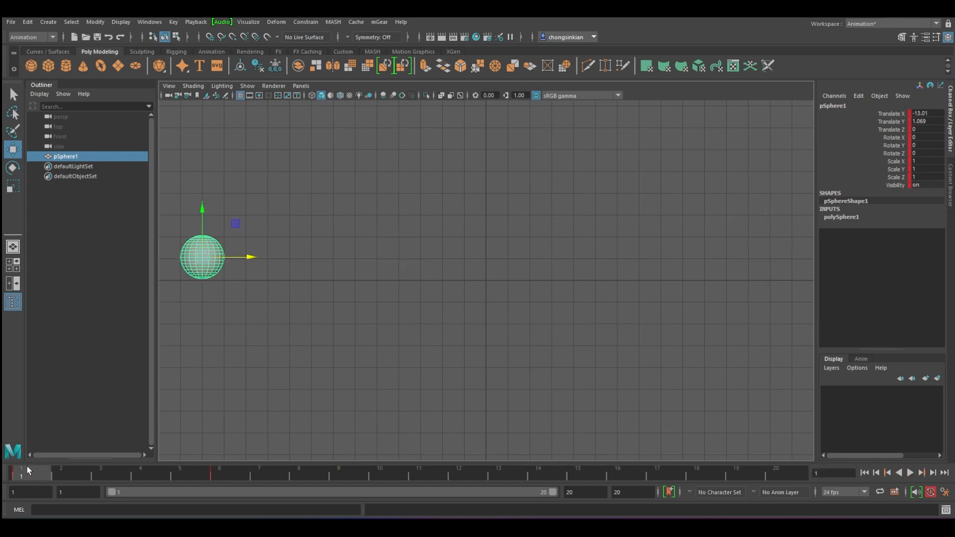
key(alt+v)
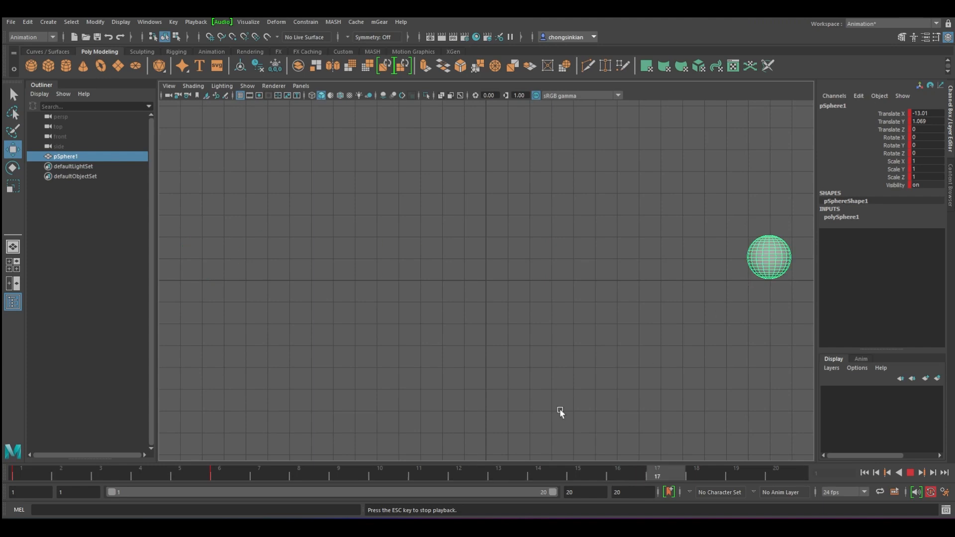
key(Escape)
- Move the sphere's key from frame 6 back to frame 10 and play the animation
shift+click(222, 476)
drag(224, 477, 384, 477)
key(alt+v)
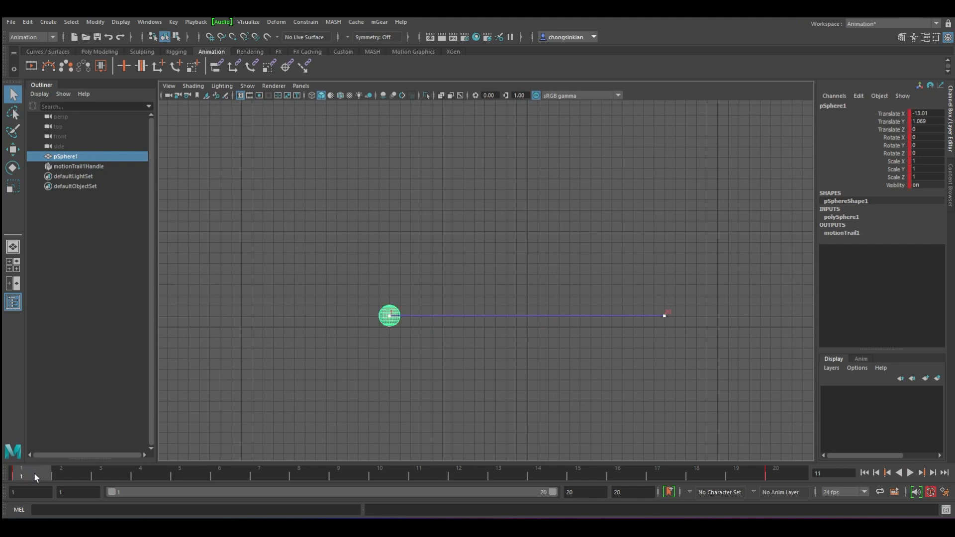
- Key the sphere's existing position at frame 3 and move that key to frame 6
key(alt+v)
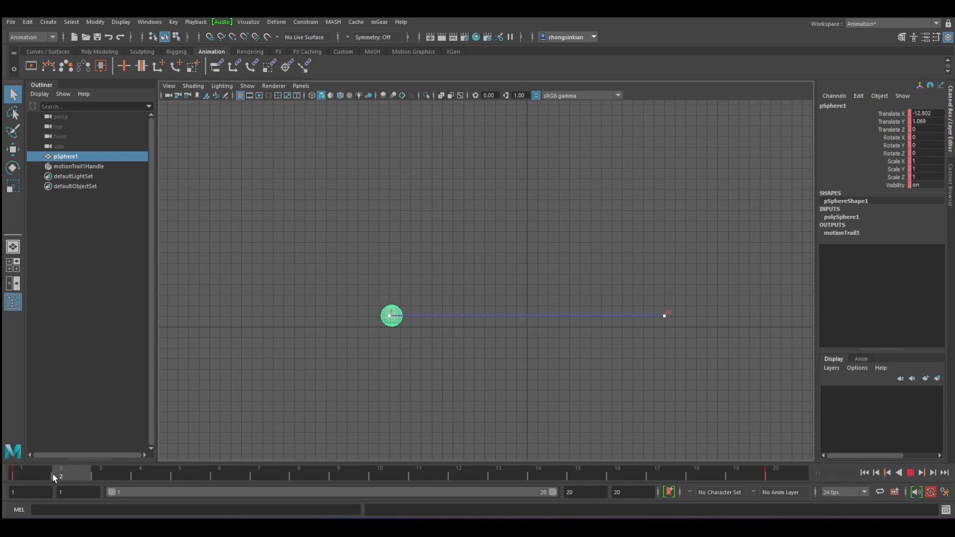
drag(89, 473, 124, 471)
key(s)
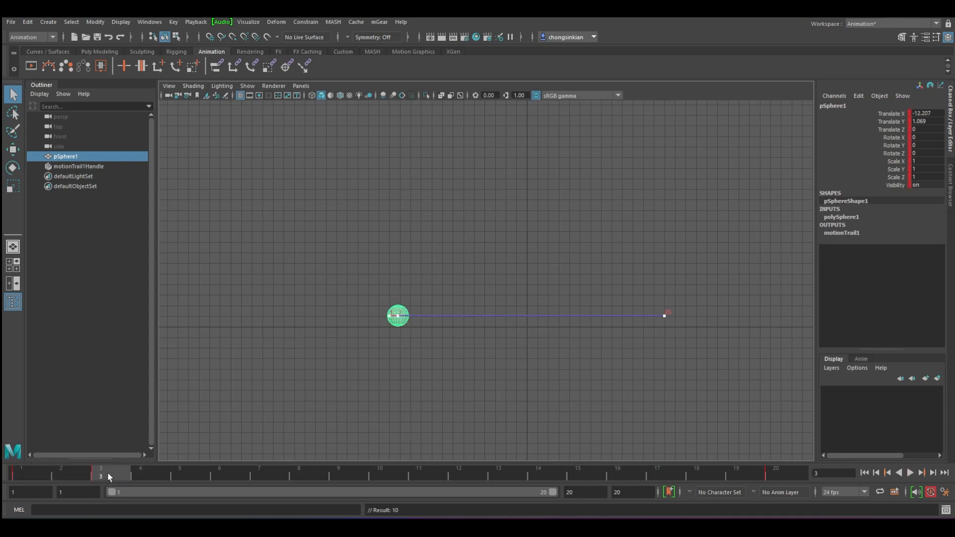
shift+click(108, 476)
drag(119, 476, 237, 476)
- Play back the animation to check the sphere's spacing at the start of the move
key(alt+v)
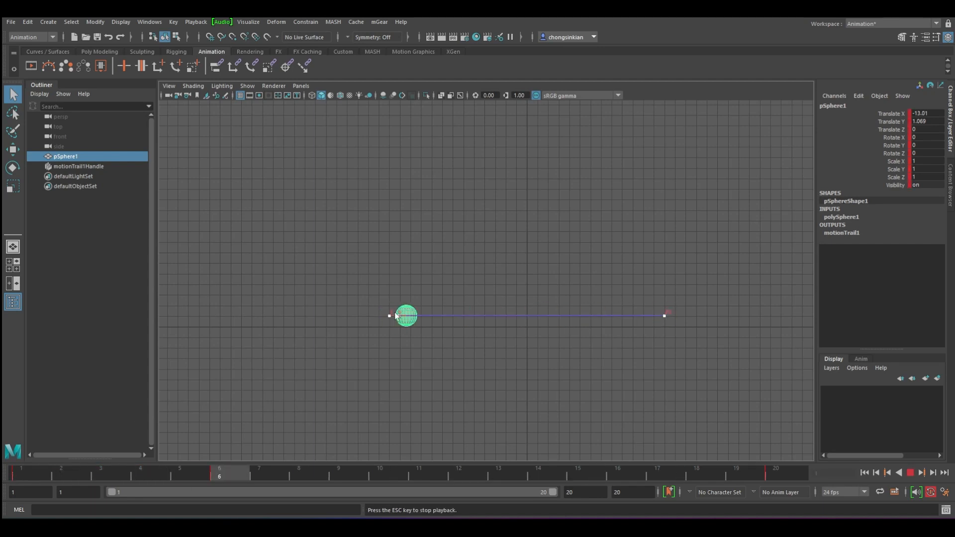
key(Escape)
key(alt+v)
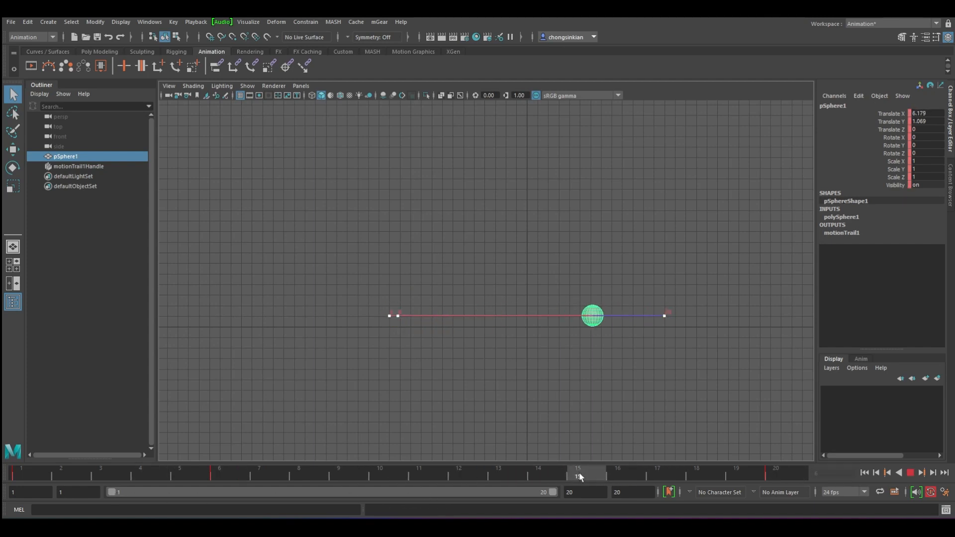
key(Escape)
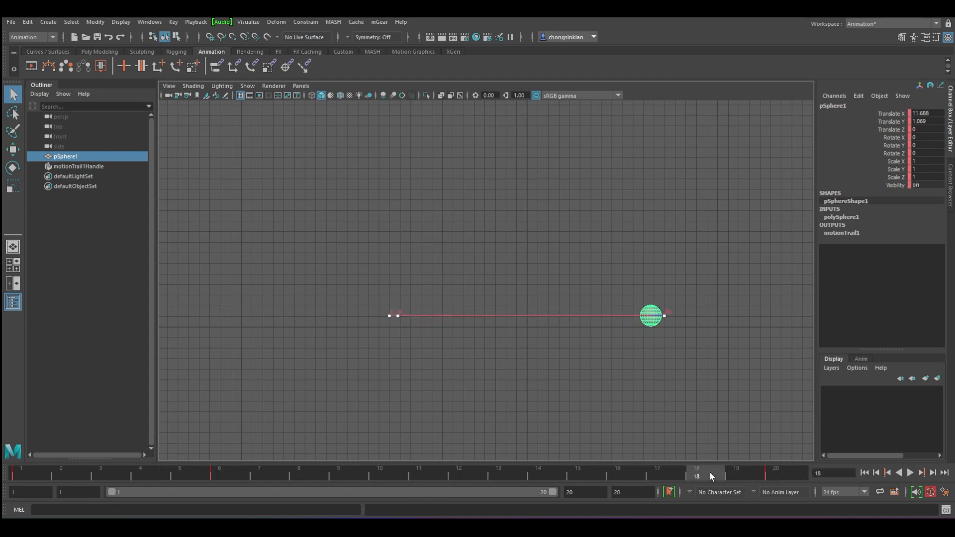
- Key the sphere's position at frame 18, move that key to frame 15 and play the animation
key(s)
drag(704, 478, 585, 477)
key(alt+v)
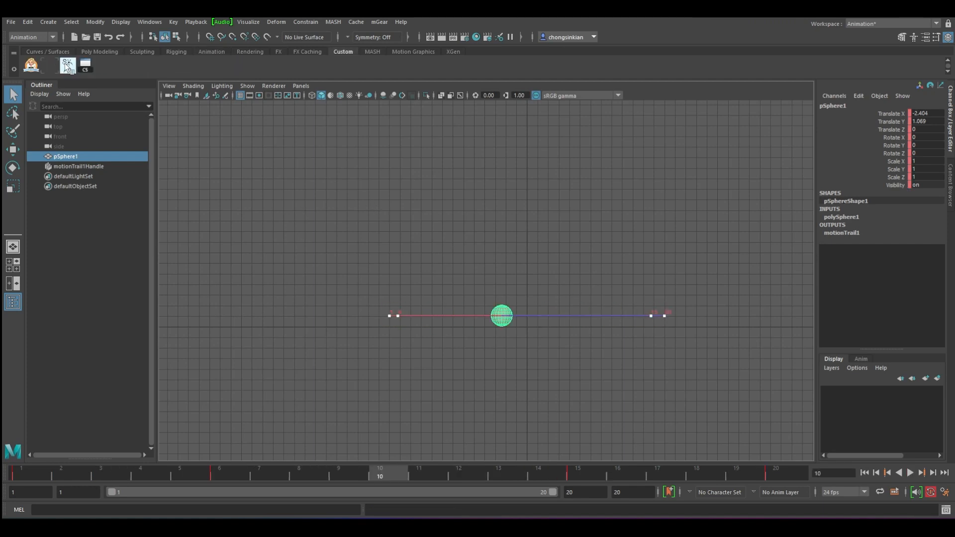
- Create a motion trail marking every frame of the sphere's path with the custom Sk_MotionTrail tool
click(67, 67)
drag(110, 127, 232, 189)
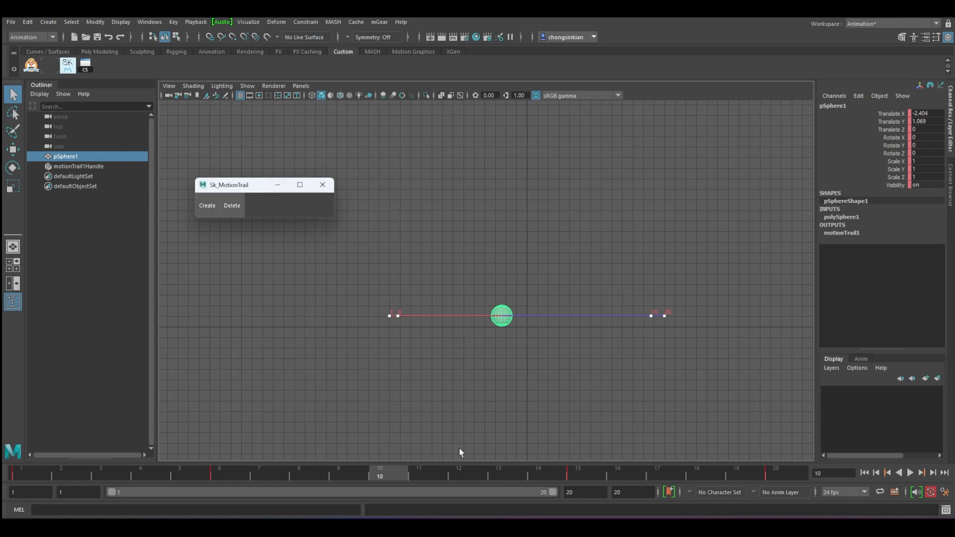
click(490, 291)
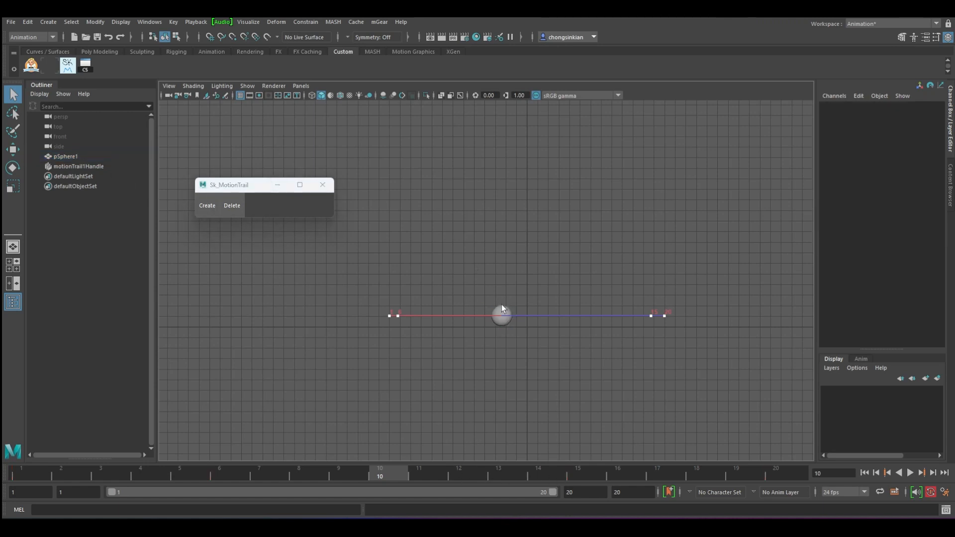
click(502, 307)
click(207, 205)
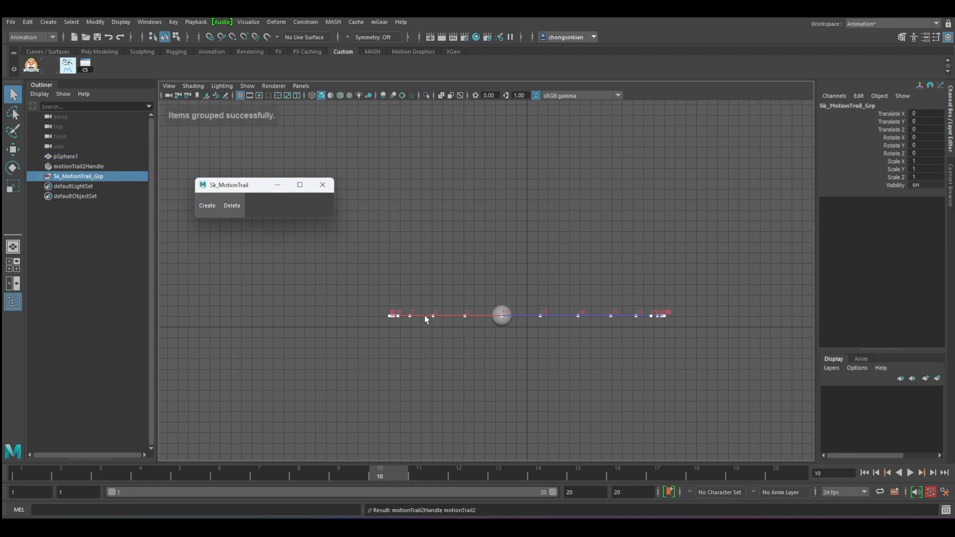
- Examine the spacing between frame marks along the sphere's motion trail, up close at its start and as a whole
click(505, 318)
scroll(443, 338, up, 8)
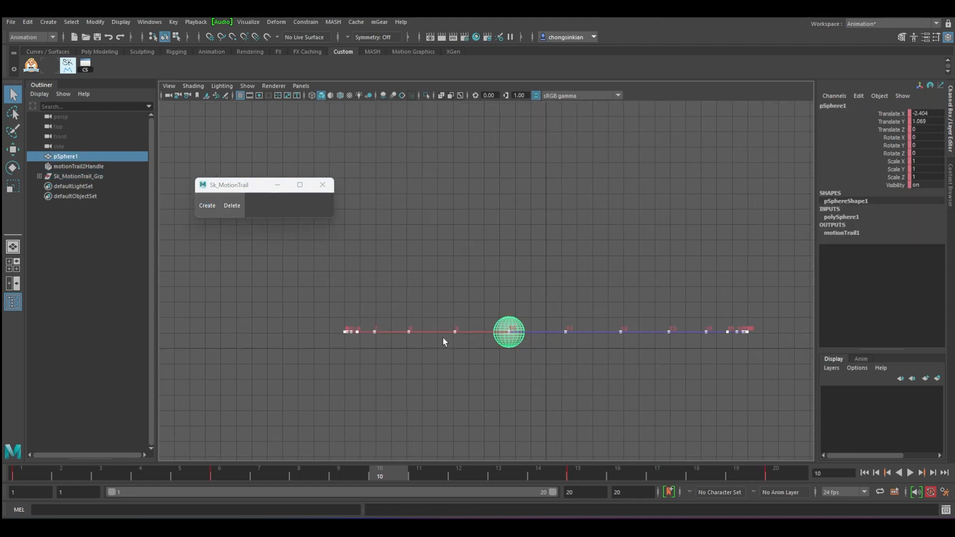
alt+middle_drag(363, 369, 516, 345)
scroll(455, 338, up, 1)
scroll(443, 344, up, 9)
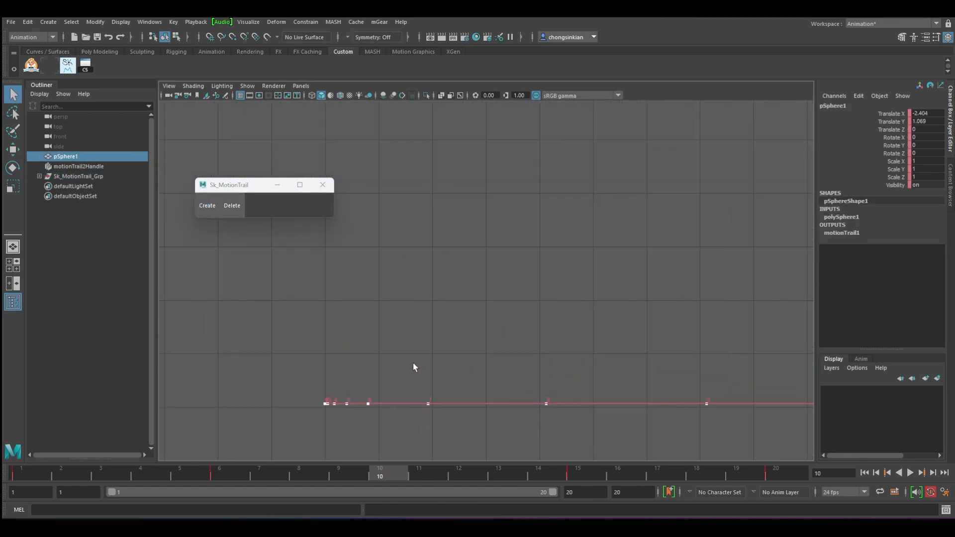
alt+middle_drag(364, 412, 549, 326)
scroll(549, 326, up, 1)
scroll(481, 361, up, 5)
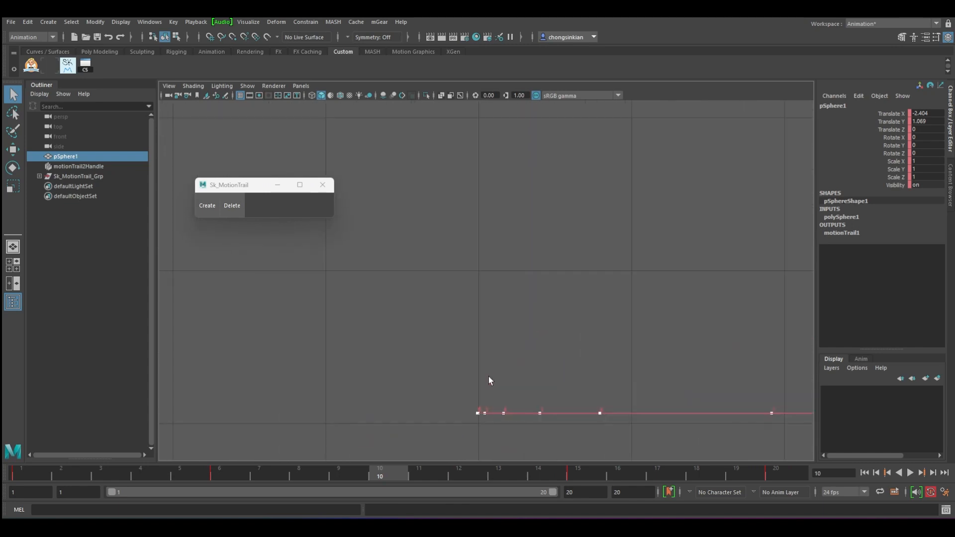
scroll(509, 383, down, 8)
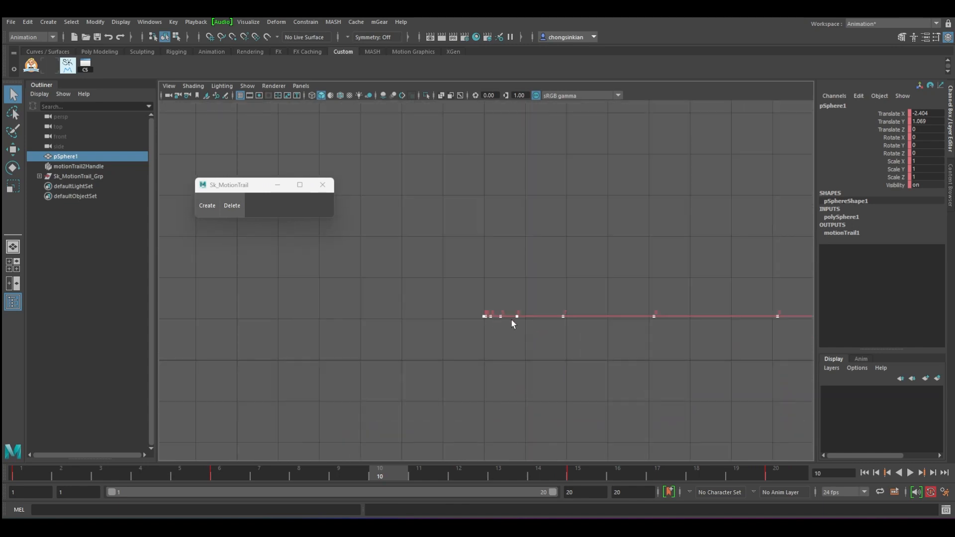
scroll(695, 342, down, 7)
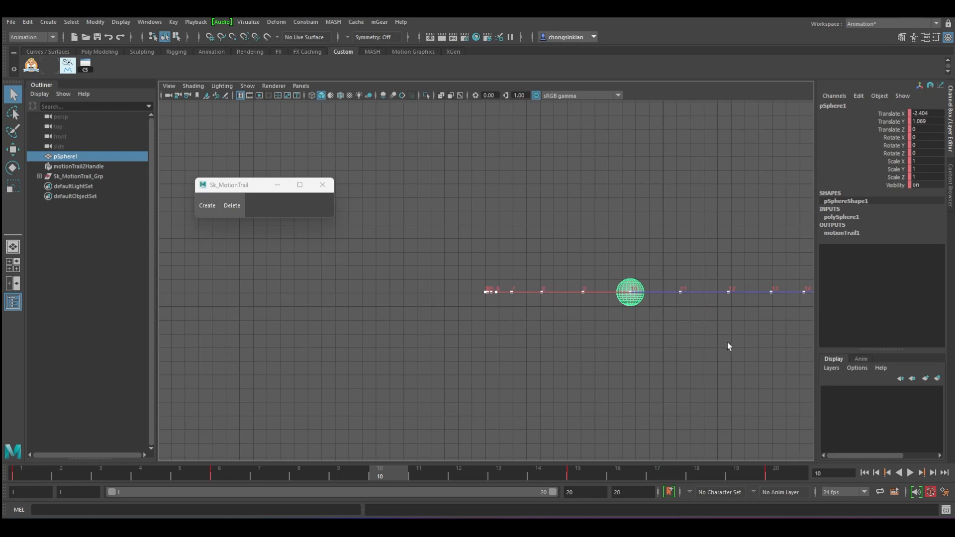
alt+middle_drag(728, 342, 567, 346)
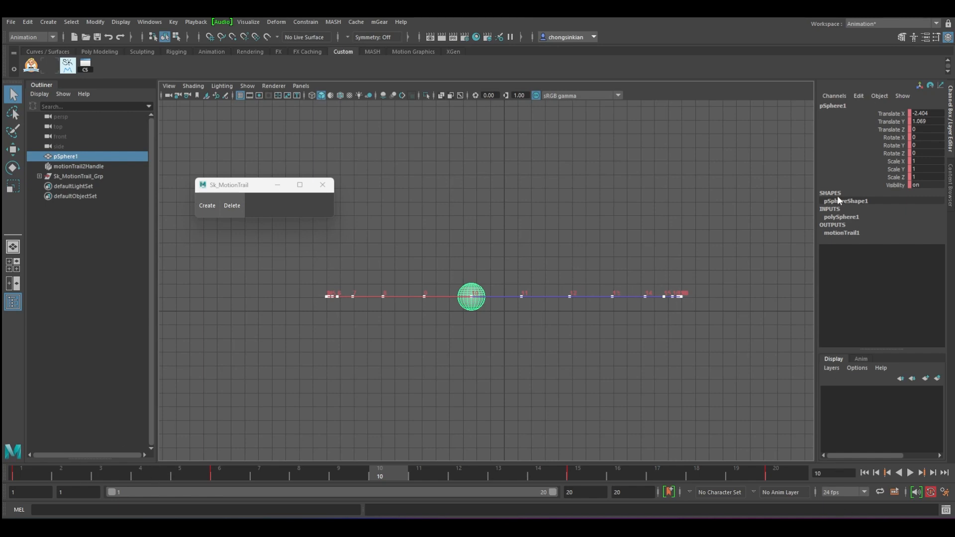
- Draw Grease Pencil ticks and double-headed arrows above the trail's early frame marks to show their spacing
click(226, 96)
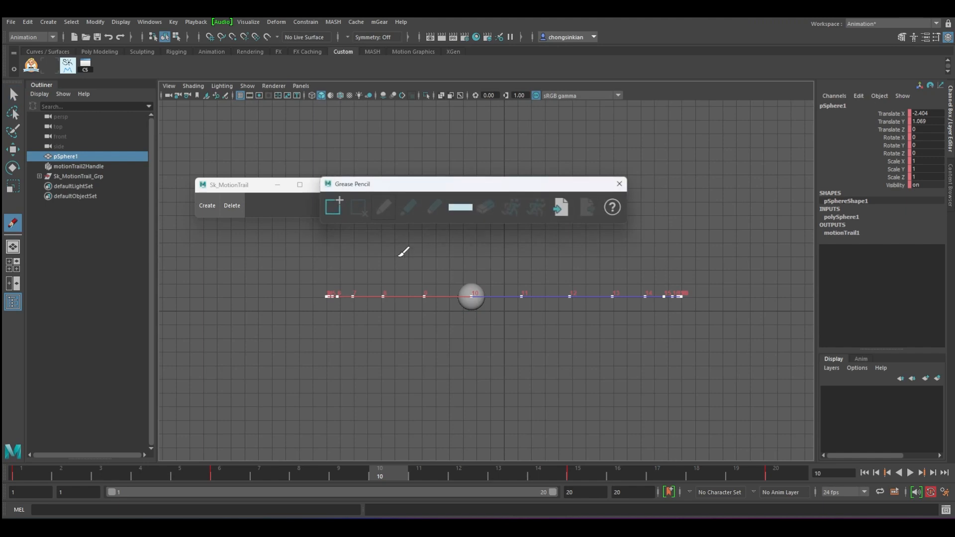
mouse_move(336, 284)
mouse_down()
mouse_move(334, 294)
mouse_move(426, 295)
mouse_up()
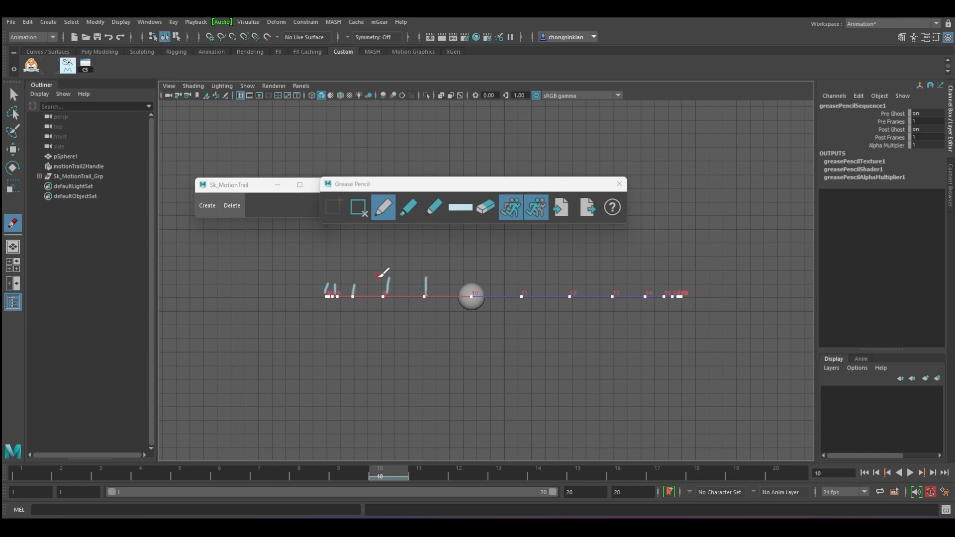
drag(359, 266, 424, 277)
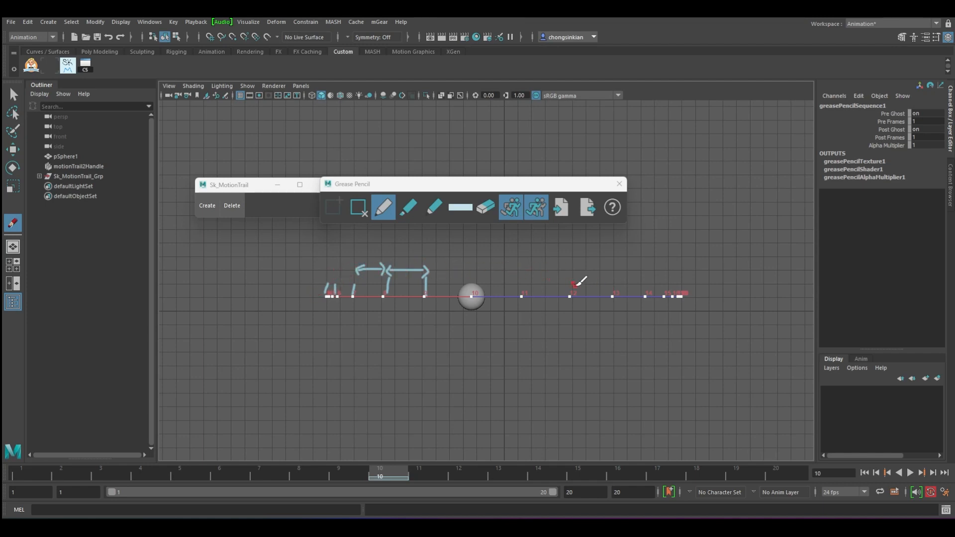
- Draw Grease Pencil spacing arrows above the trail's final frame marks, and delete the Grease Pencil frame
mouse_move(583, 278)
mouse_down()
mouse_move(577, 287)
mouse_move(664, 290)
mouse_up()
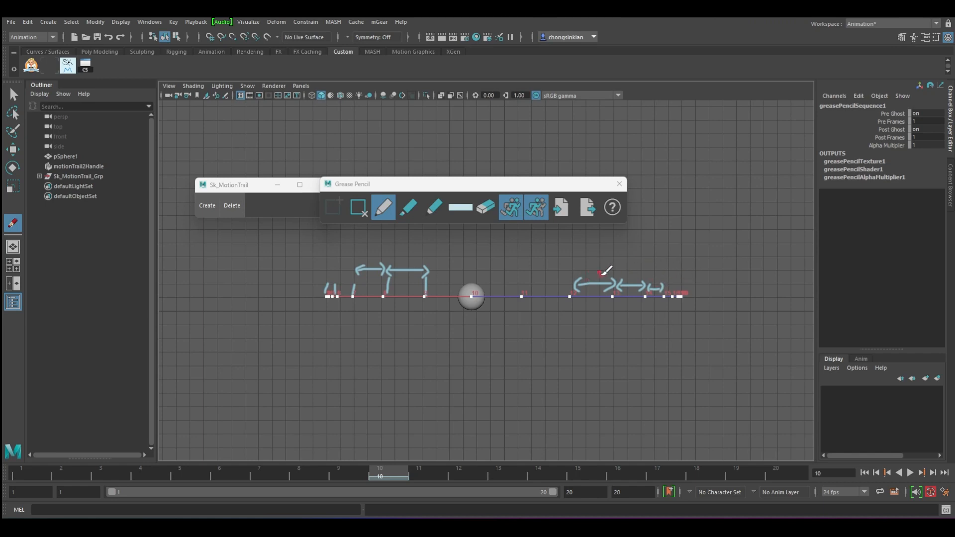
drag(675, 282, 684, 293)
click(363, 211)
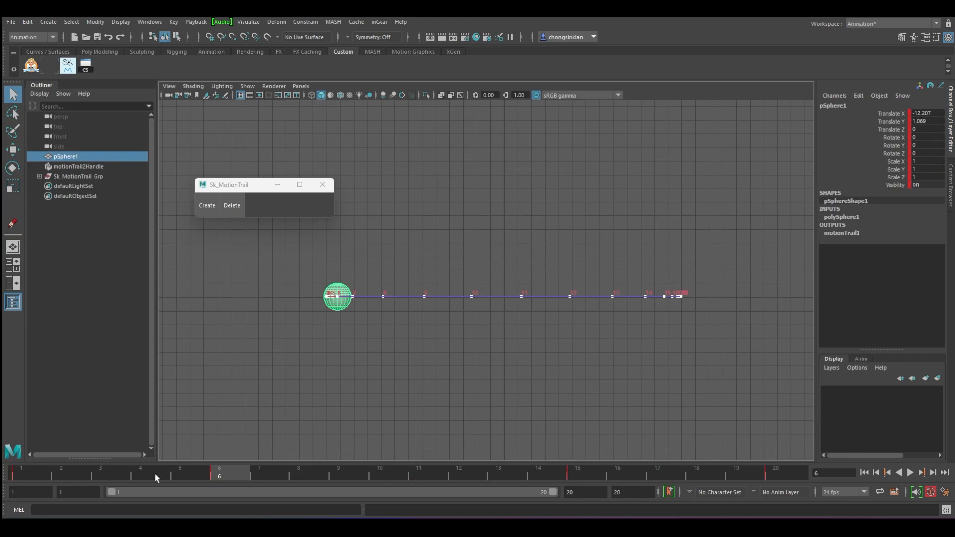
- Delete the sphere's keys within frames 4 to 15, leaving only its first and last keys
shift+drag(156, 478, 576, 482)
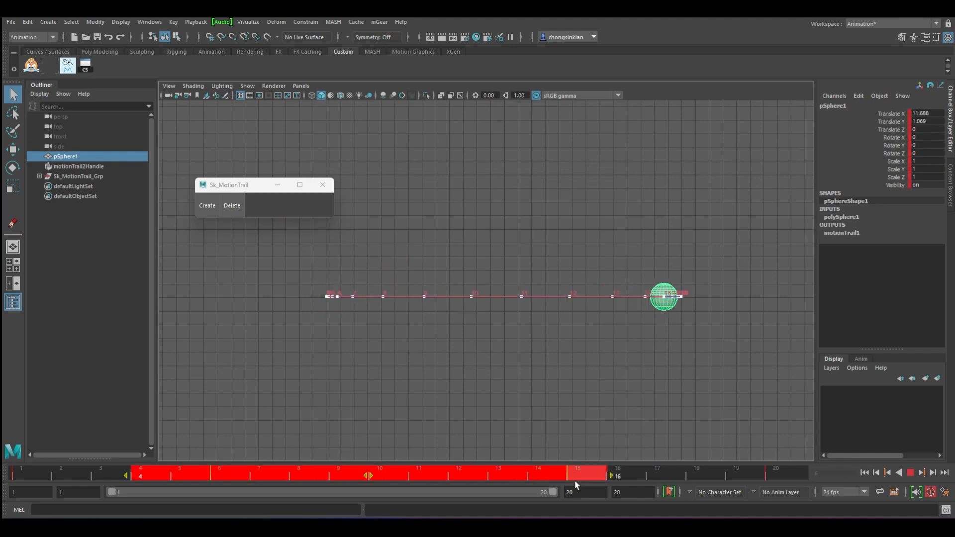
right_click(578, 477)
click(614, 319)
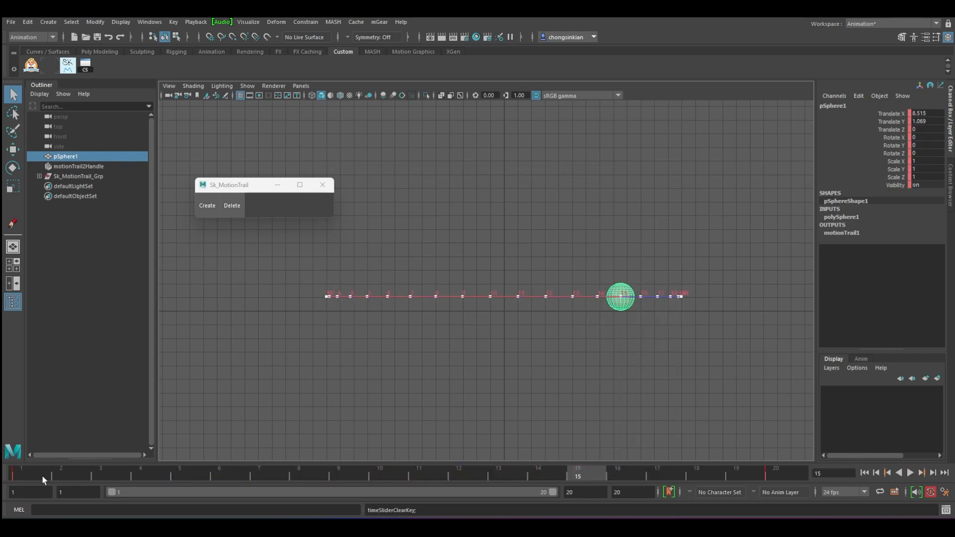
- Open the Graph Editor on the sphere's animation curves and reposition its window over the viewport
click(49, 65)
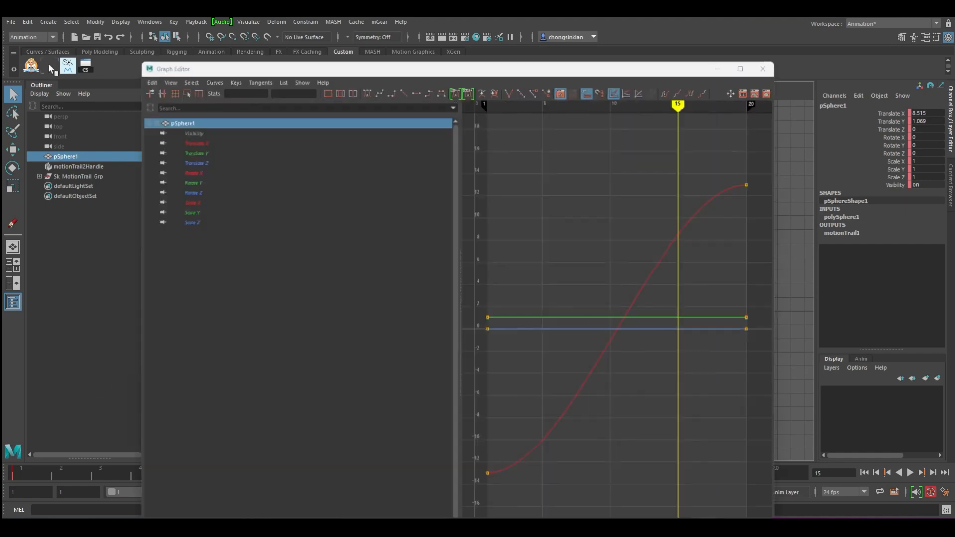
drag(195, 72, 243, 31)
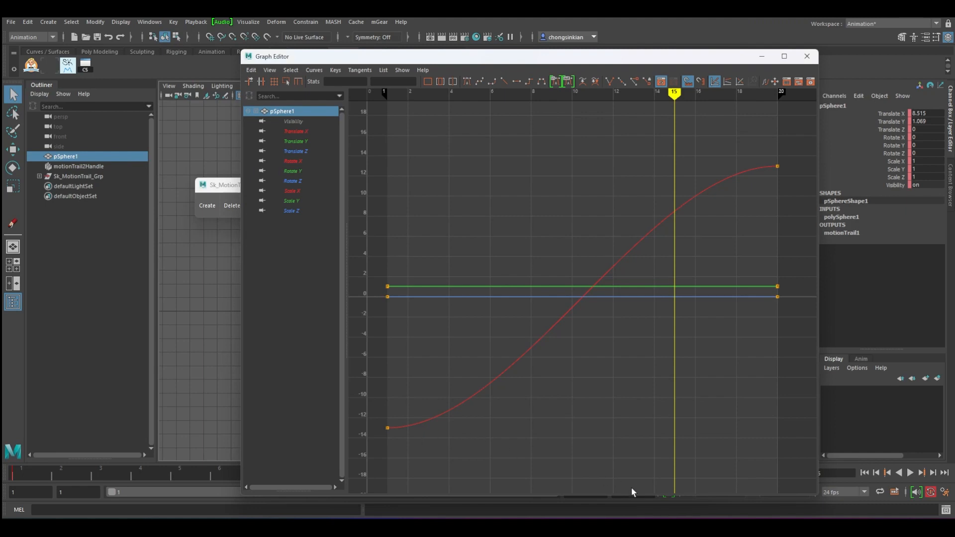
- Resize the Graph Editor and steepen the tangent of the first Translate X key so the sphere starts fast and eases out
drag(601, 497, 595, 445)
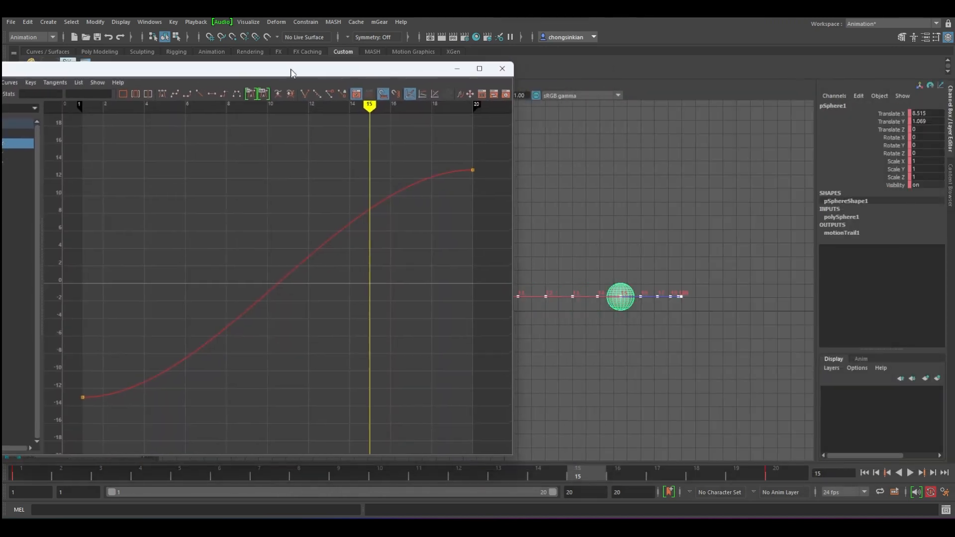
drag(156, 372, 197, 414)
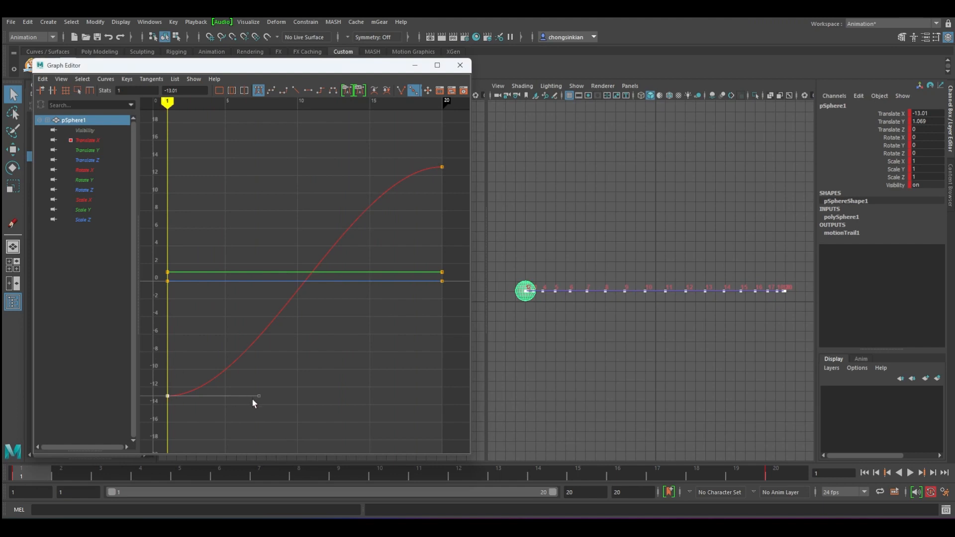
drag(259, 397, 268, 193)
click(168, 450)
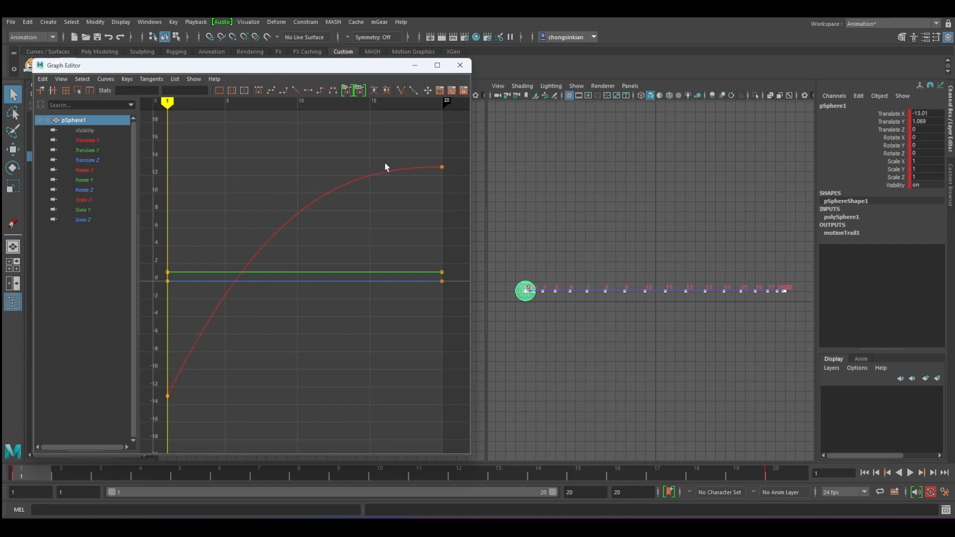
- Play the sphere's animation from frame 1 to review the fast-start motion, and stop playback
click(45, 475)
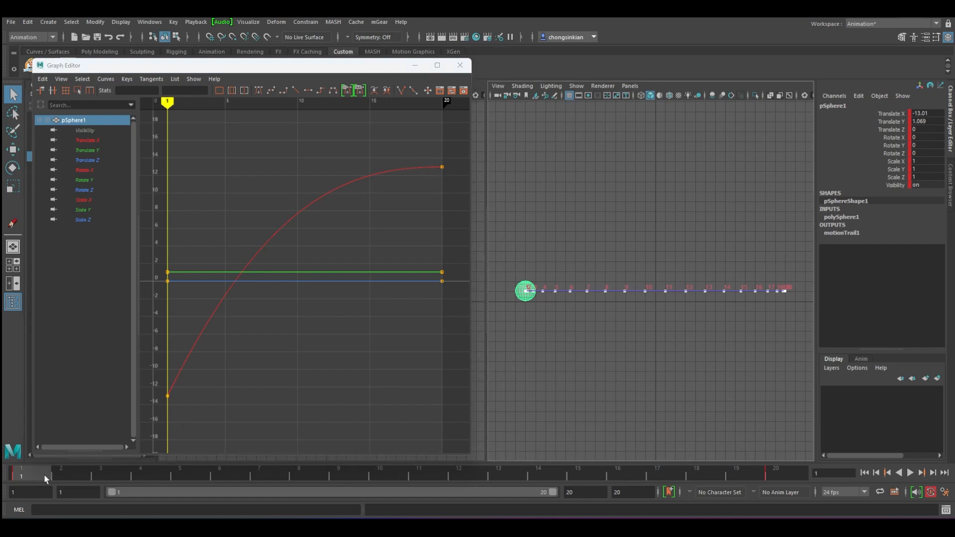
key(alt+v)
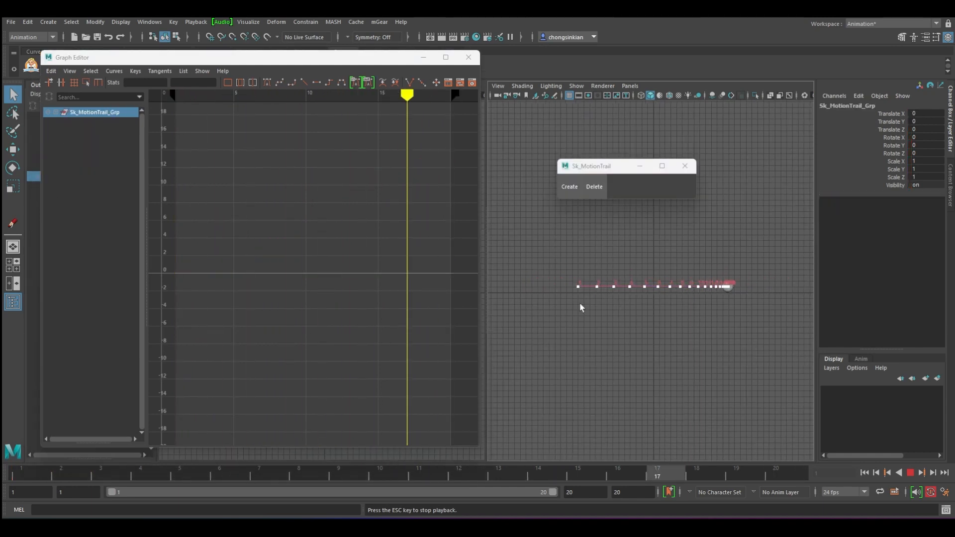
key(Escape)
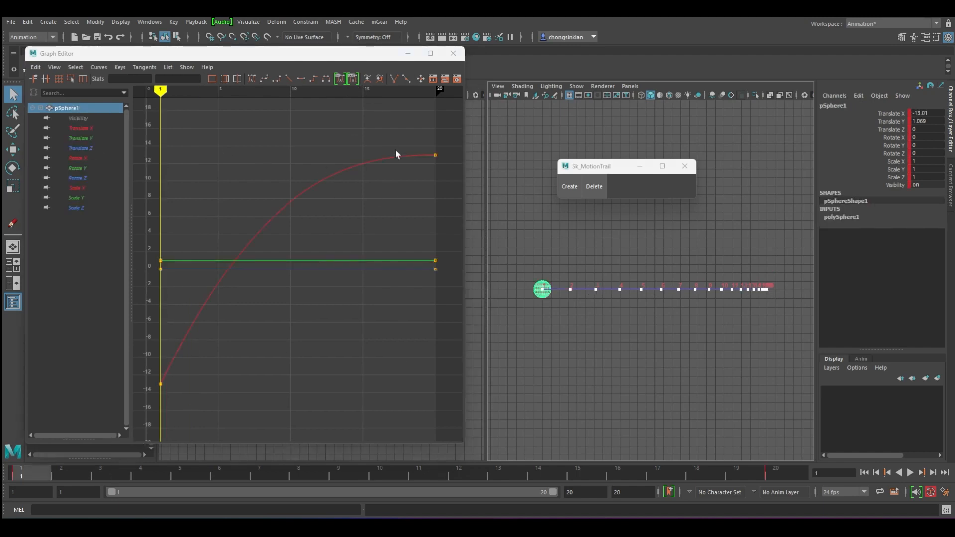
- Flatten the first Translate X key's tangent and steepen the last key's tangent so the sphere starts slowly and accelerates
drag(144, 364, 185, 409)
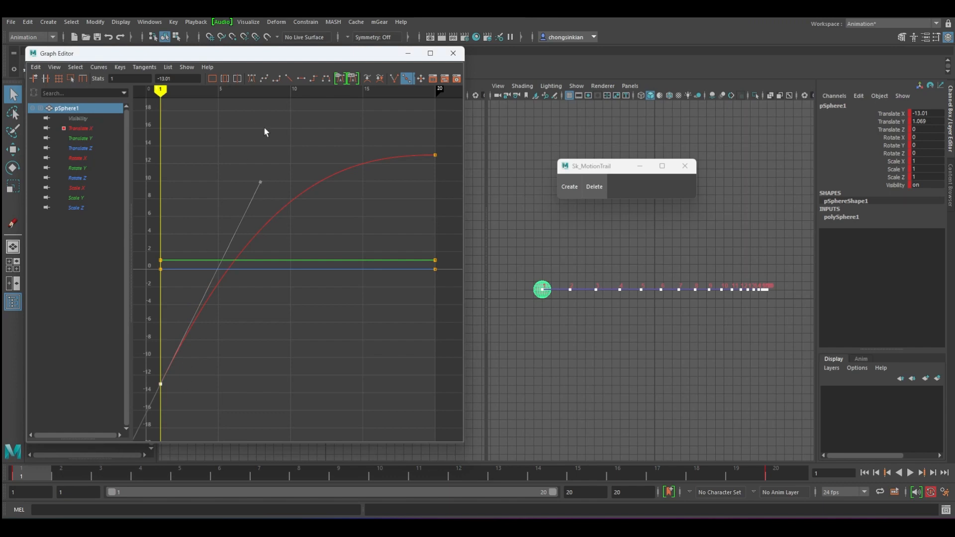
drag(262, 181, 360, 380)
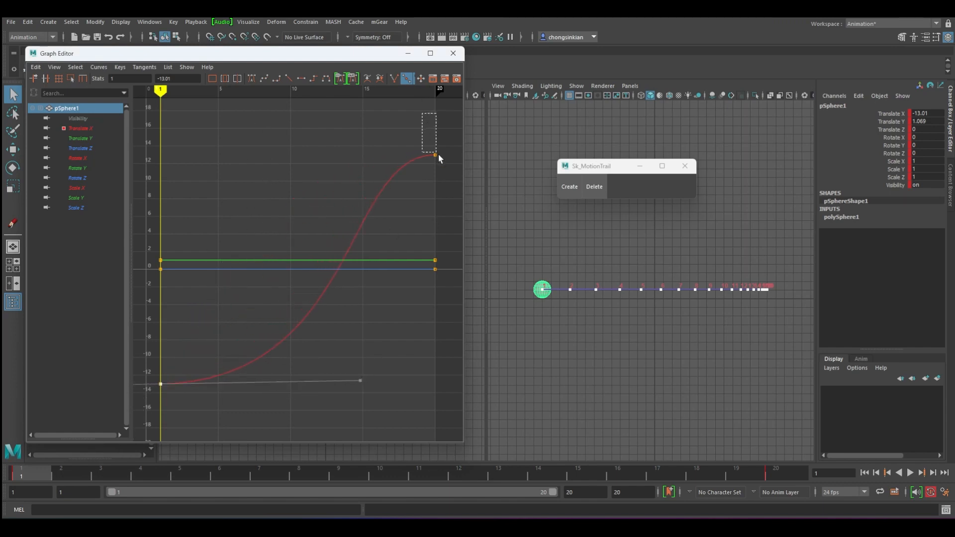
drag(439, 155, 439, 156)
drag(345, 153, 413, 290)
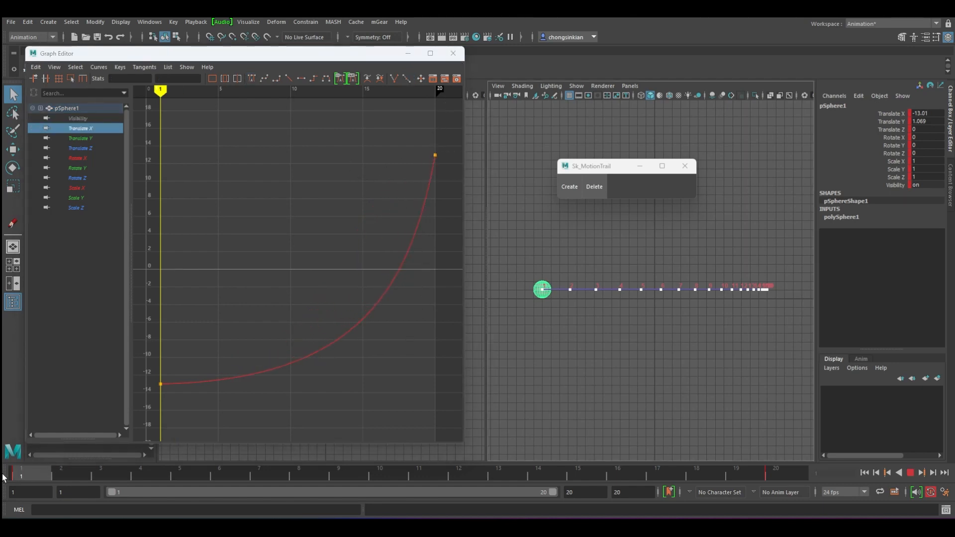
- Play and stop the accelerating animation, and create a motion trail for it with Sk_MotionTrail
key(alt+v)
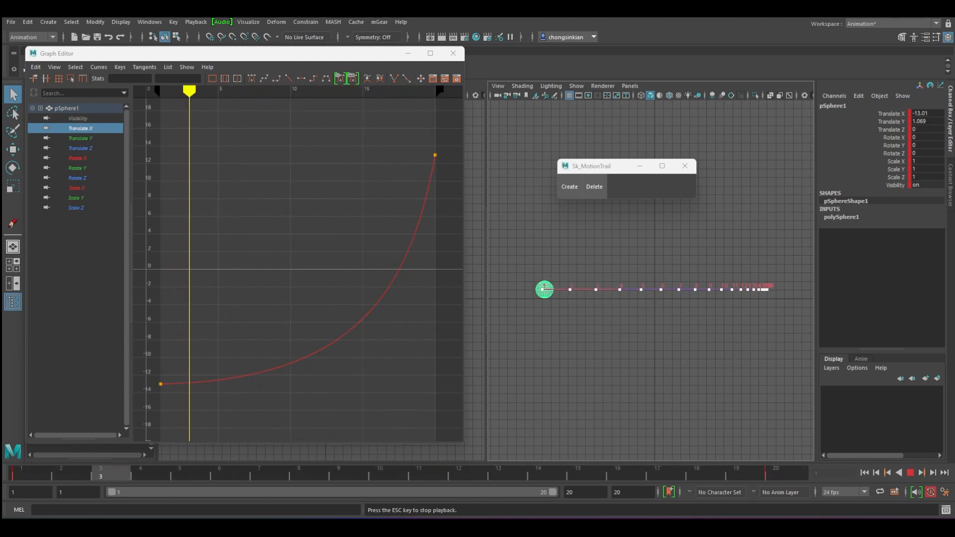
key(Escape)
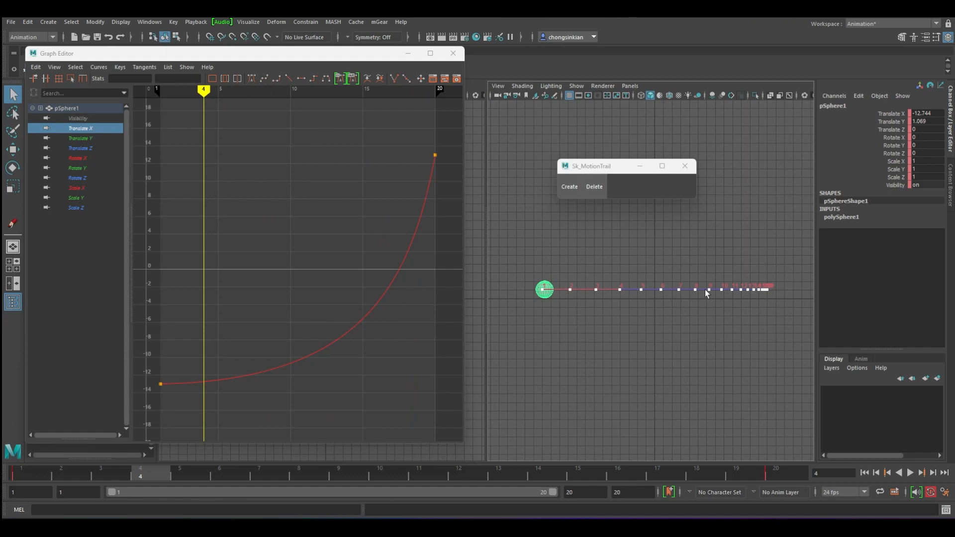
click(570, 187)
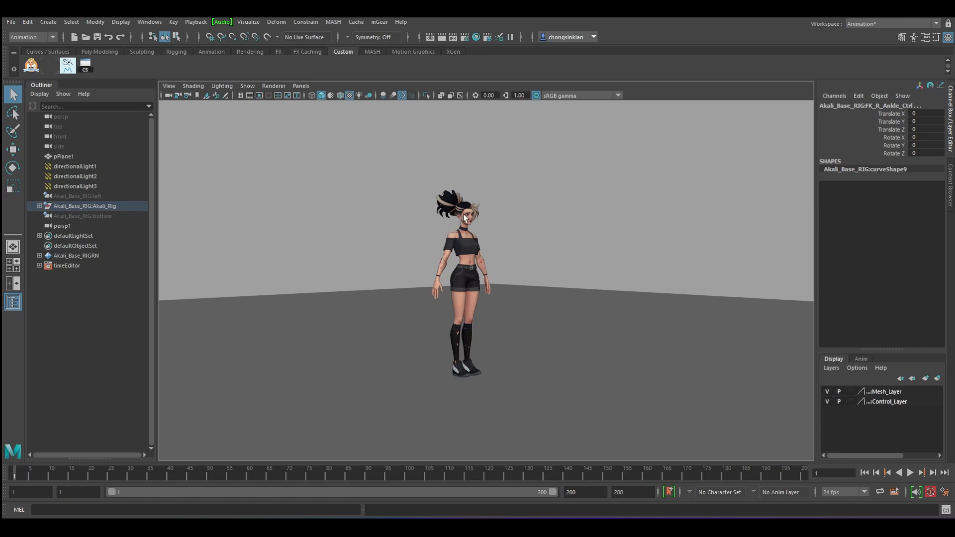
- Select all of the character rig's controls and key them at frame 1
alt+drag(435, 301, 464, 297)
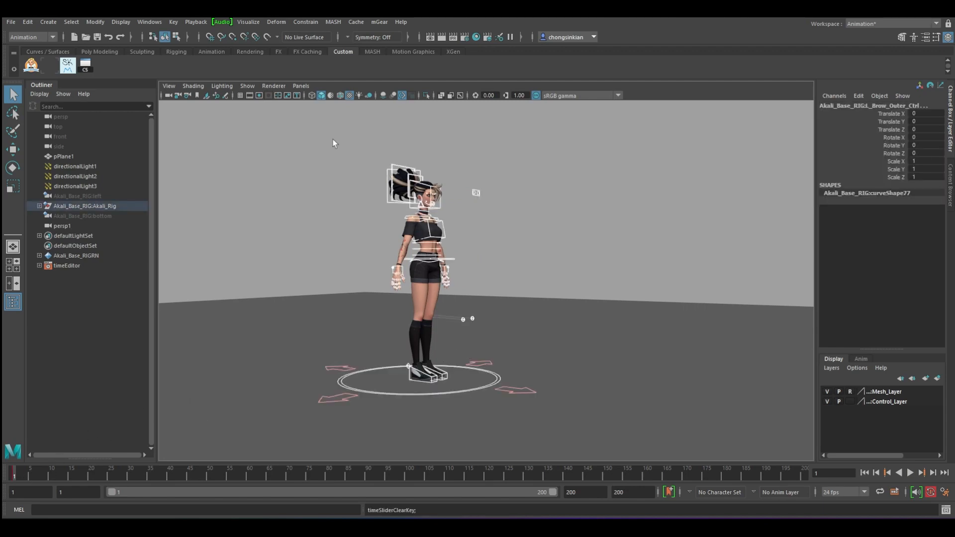
drag(258, 130, 596, 419)
key(s)
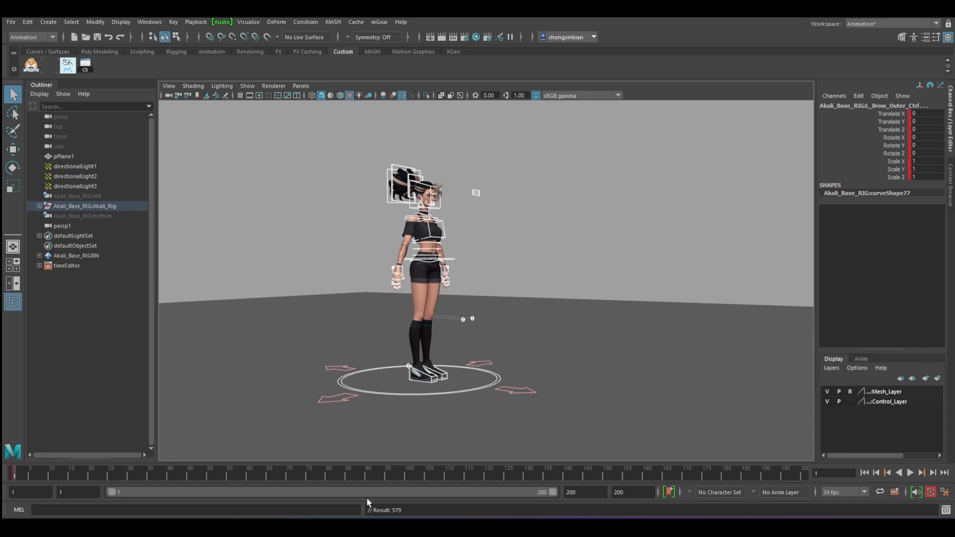
- Lower the rig's Root_Ctrl so the character crouches with bent knees
click(458, 259)
click(454, 259)
key(w)
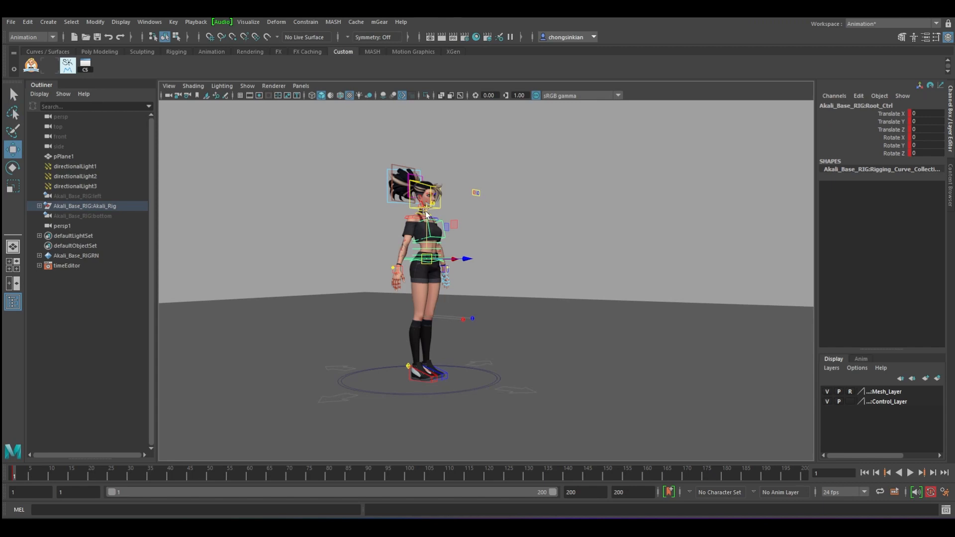
drag(426, 212, 426, 239)
- Set IK FK Switching to 10 on the right and left arm attribute controls
key(q)
click(399, 271)
key(w)
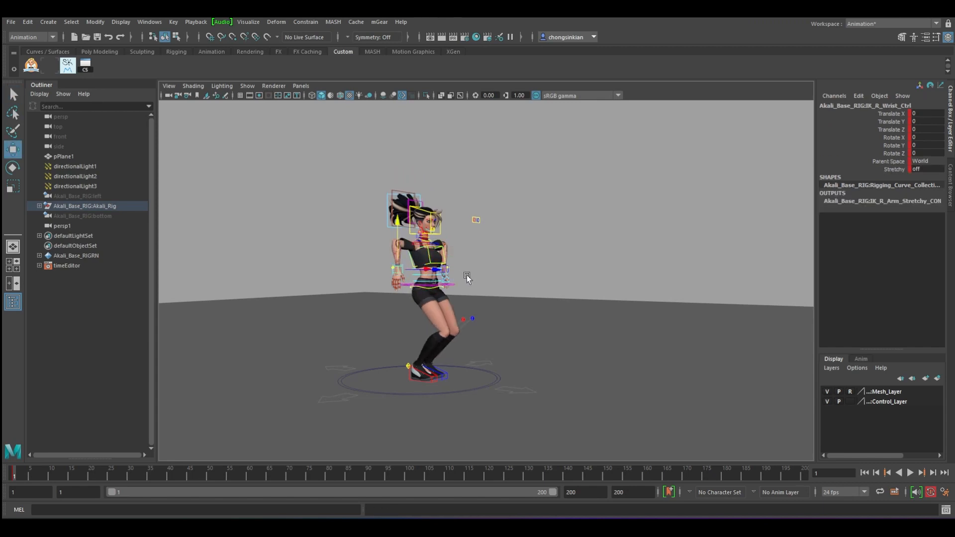
key(q)
alt+right_drag(364, 277, 438, 271)
alt+middle_drag(438, 271, 575, 267)
alt+drag(575, 267, 519, 274)
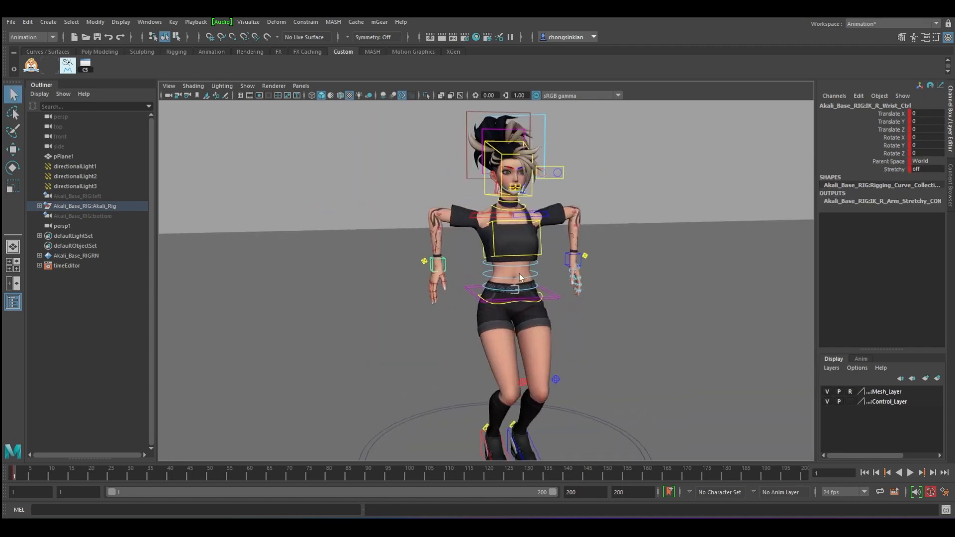
click(423, 261)
click(884, 122)
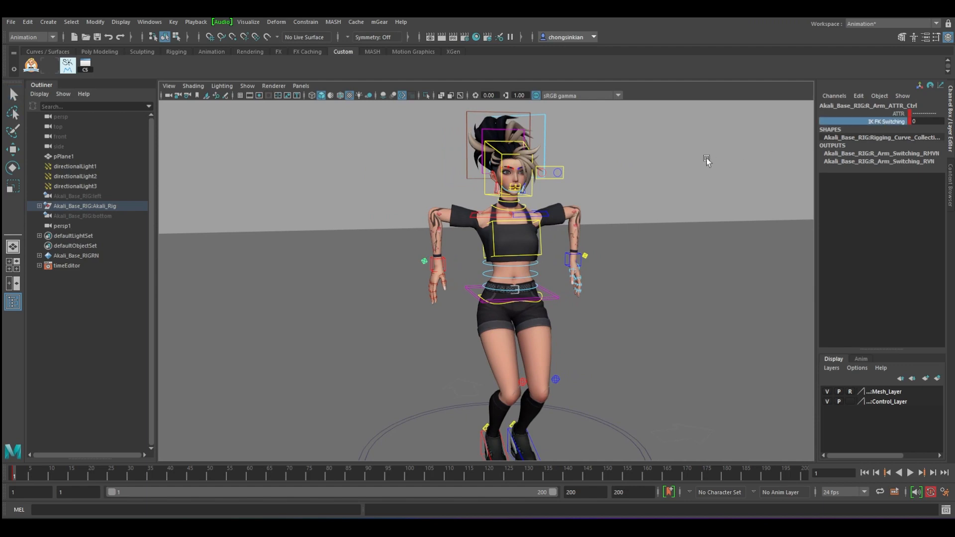
middle_drag(583, 161, 766, 159)
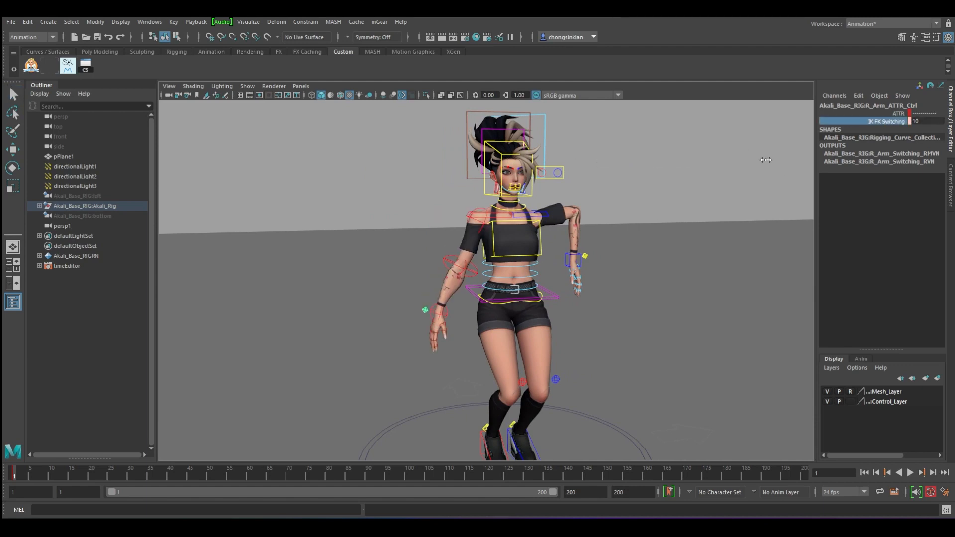
click(585, 258)
click(883, 122)
middle_drag(700, 154, 858, 155)
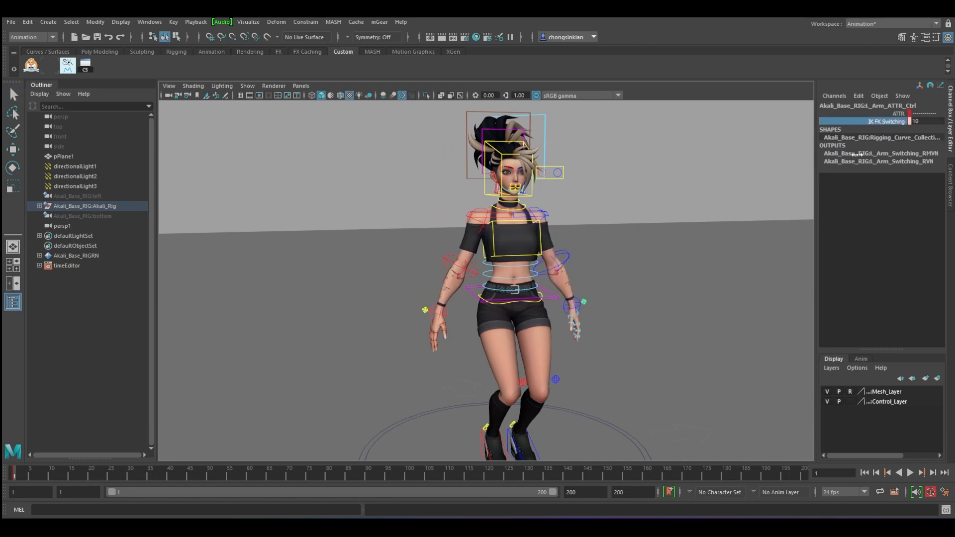
- Bend the left forearm forward by rotating FK_L_Elbow_Ctrl to about -83 degrees in Rotate Y
click(558, 256)
key(e)
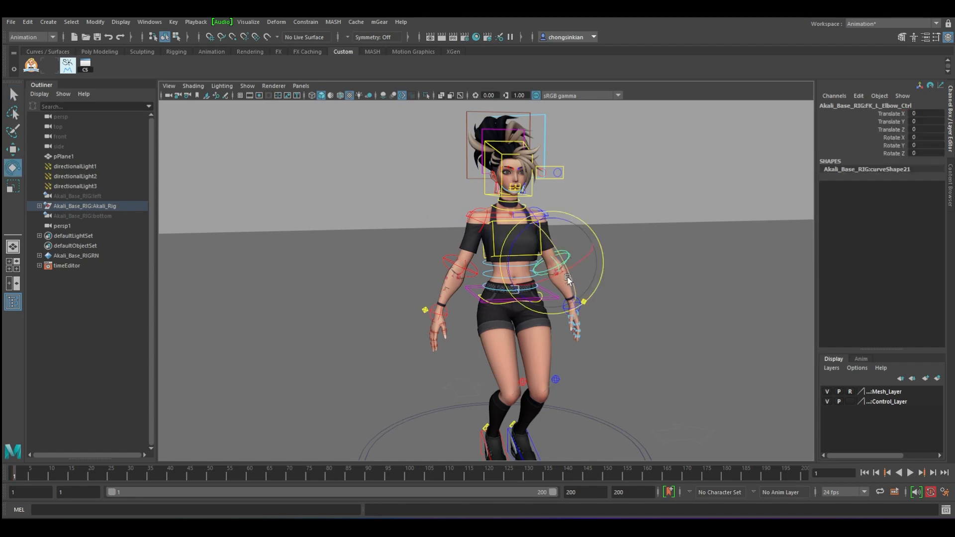
mouse_move(577, 233)
mouse_down()
mouse_move(532, 221)
mouse_move(570, 248)
mouse_up()
key(q)
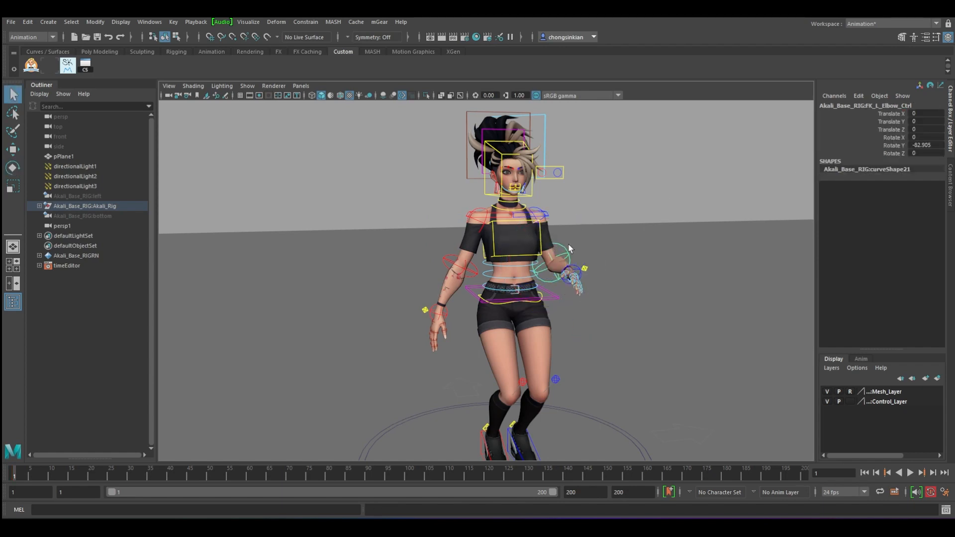
- Curl the left hand's four fingers into a fist by rotating their FK controls to about -89.6 degrees in Rotate Y
click(576, 277)
key(f)
alt+drag(481, 321, 567, 298)
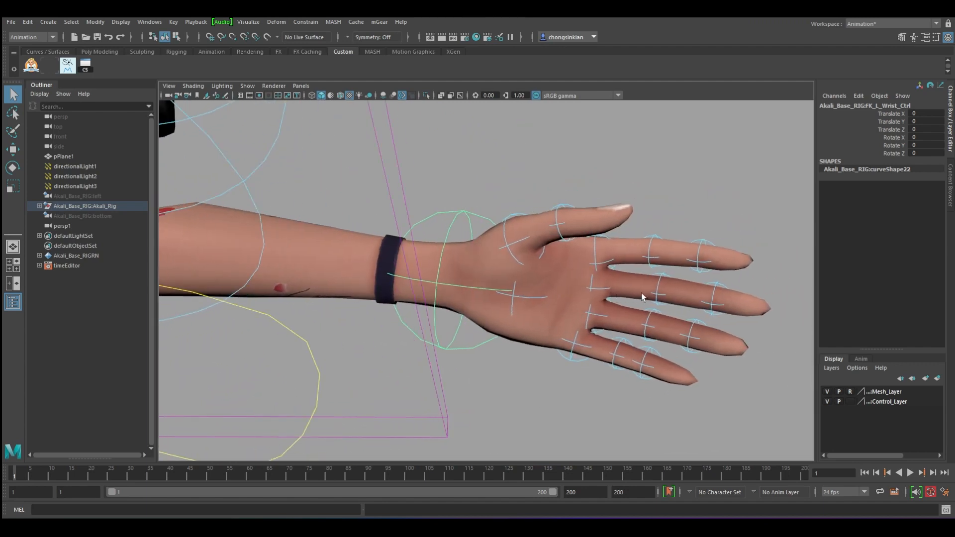
alt+right_drag(642, 294, 571, 294)
alt+drag(605, 284, 591, 284)
drag(525, 223, 705, 419)
key(e)
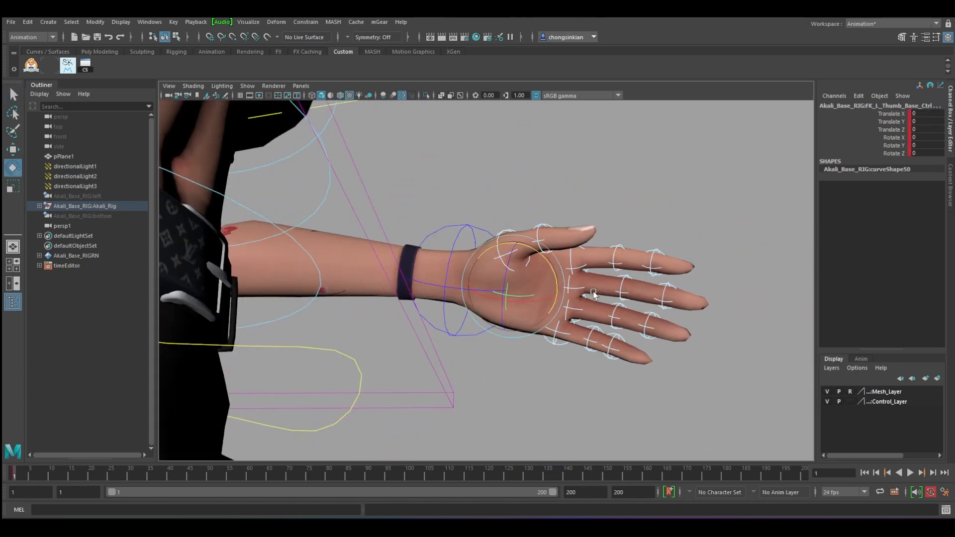
key(q)
click(509, 253)
key(e)
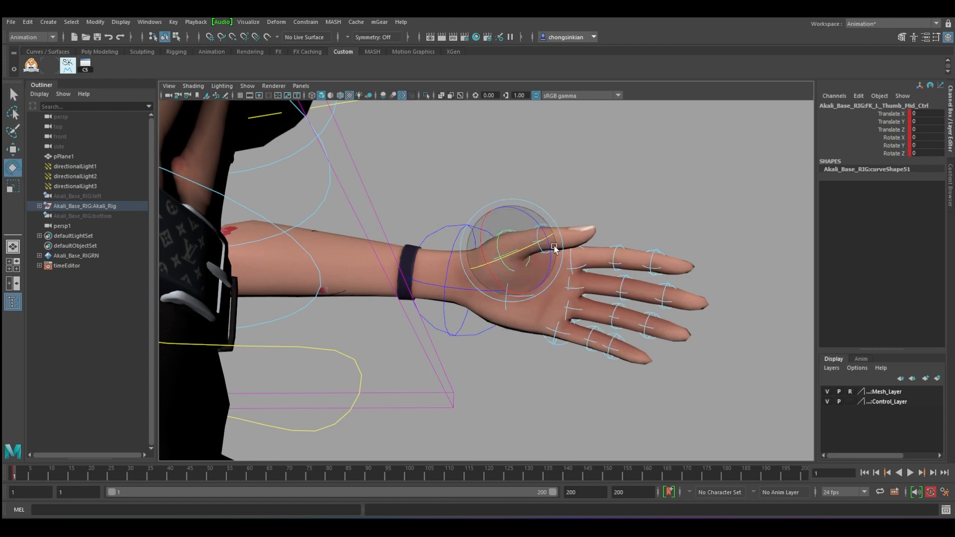
drag(554, 247, 678, 380)
key(q)
click(540, 219)
key(e)
key(q)
key(e)
drag(675, 315, 625, 323)
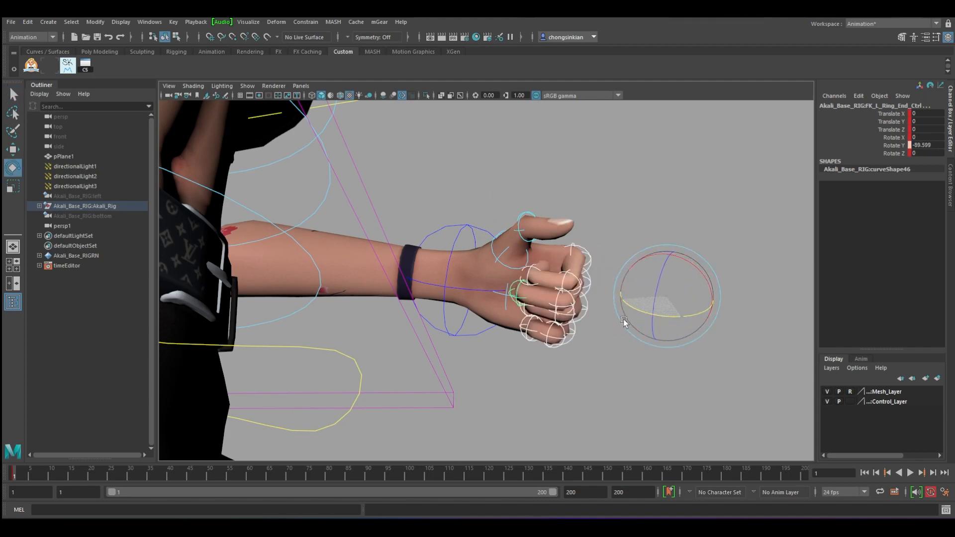
key(q)
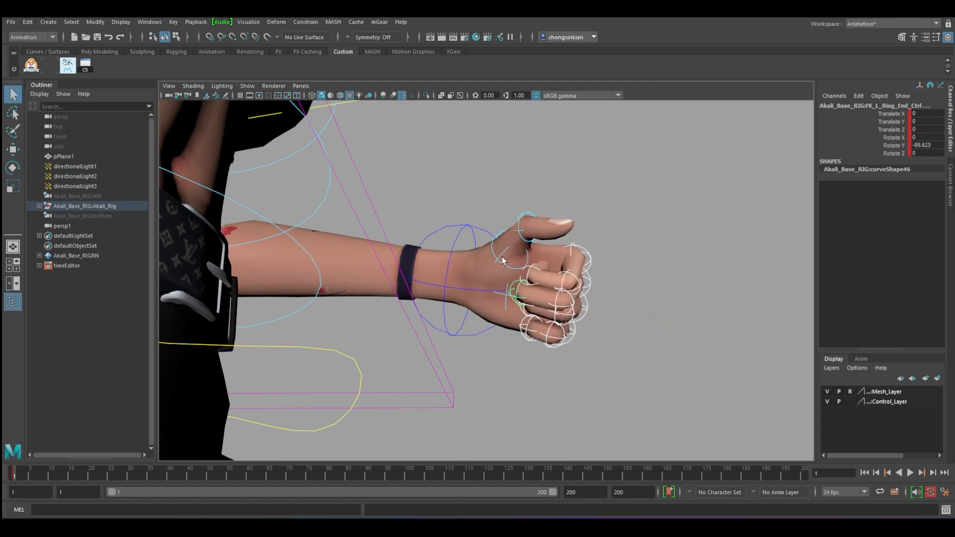
- Fold the left thumb across the curled fingers by rotating its FK controls
click(502, 260)
key(e)
drag(503, 260, 480, 273)
key(q)
key(e)
key(q)
click(488, 254)
key(e)
key(q)
- Refine the left fist by rotating the base controls of the middle and ring fingers
alt+drag(551, 307, 585, 301)
click(579, 298)
key(e)
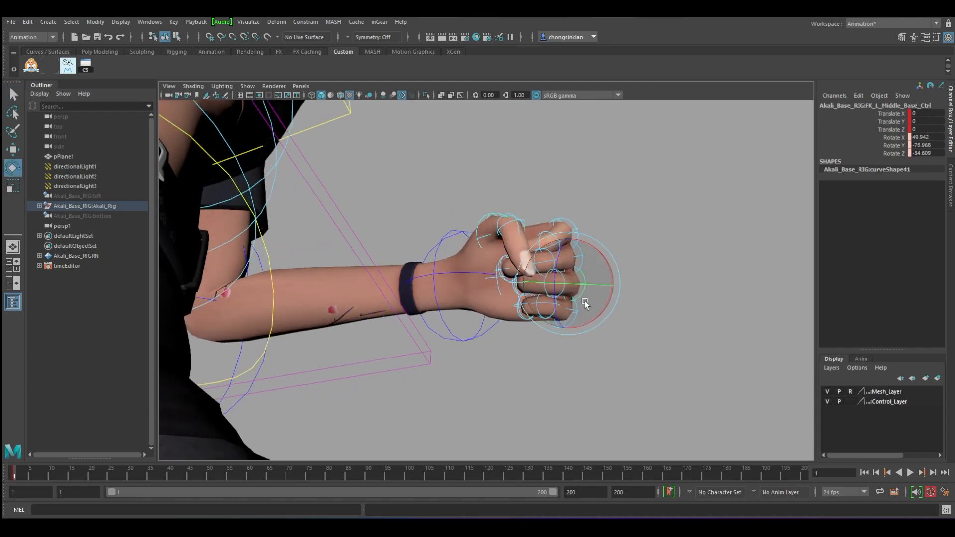
key(q)
click(582, 253)
key(e)
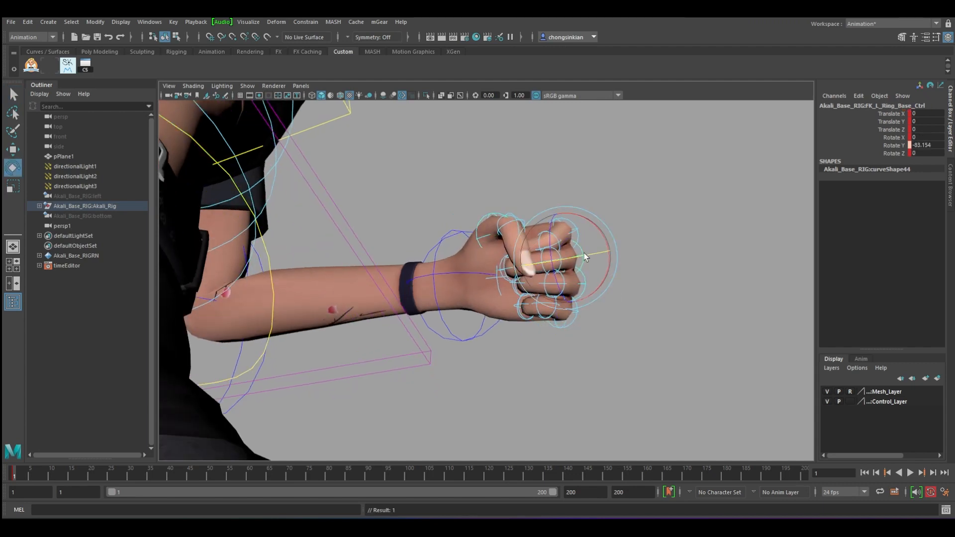
key(q)
key(e)
- Rotate the left index finger's base control to about -42.2, -76.6, 37.6 degrees in X, Y and Z
click(560, 224)
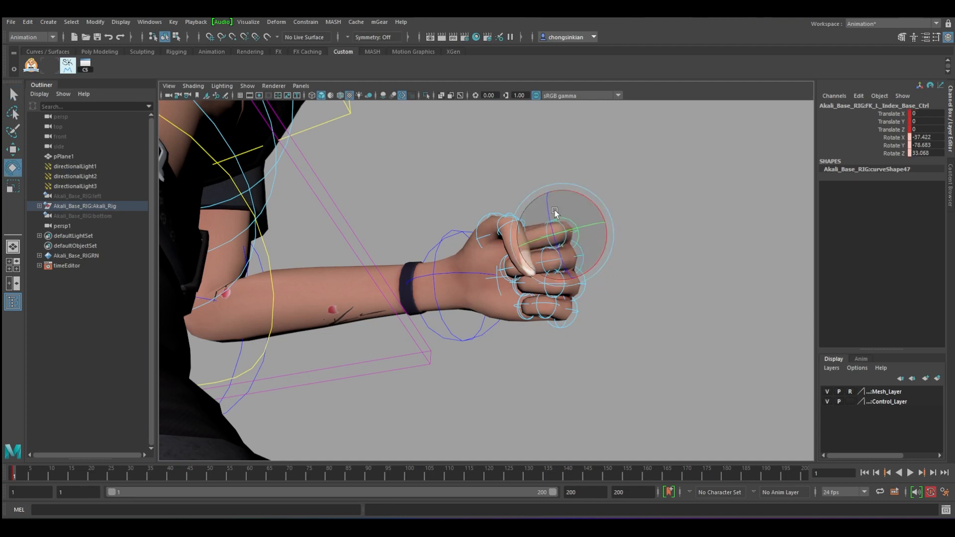
key(q)
key(e)
drag(555, 214, 557, 218)
key(q)
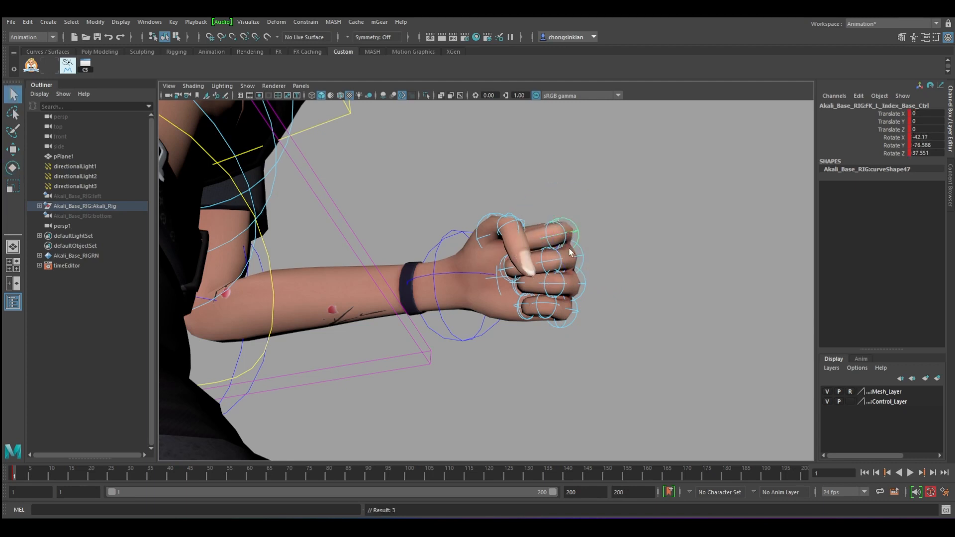
- Rotate the left middle finger's base control to about 58.3, -75.4, -58.9 degrees in X, Y and Z
click(583, 291)
click(587, 284)
key(e)
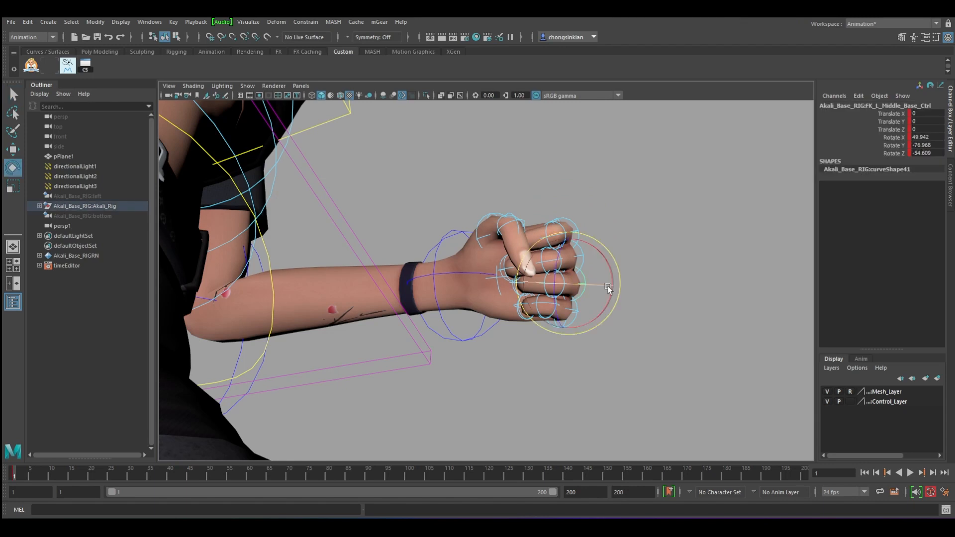
drag(608, 286, 510, 316)
key(q)
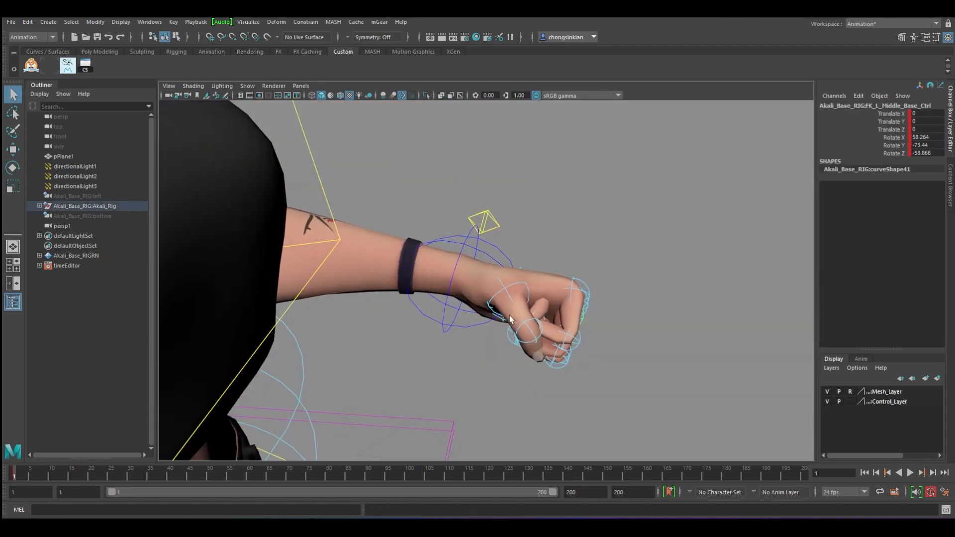
- Curl the right hand's four fingers by rotating their FK controls together to about -62.6 degrees in Y
alt+drag(556, 356, 617, 328)
click(574, 351)
key(f)
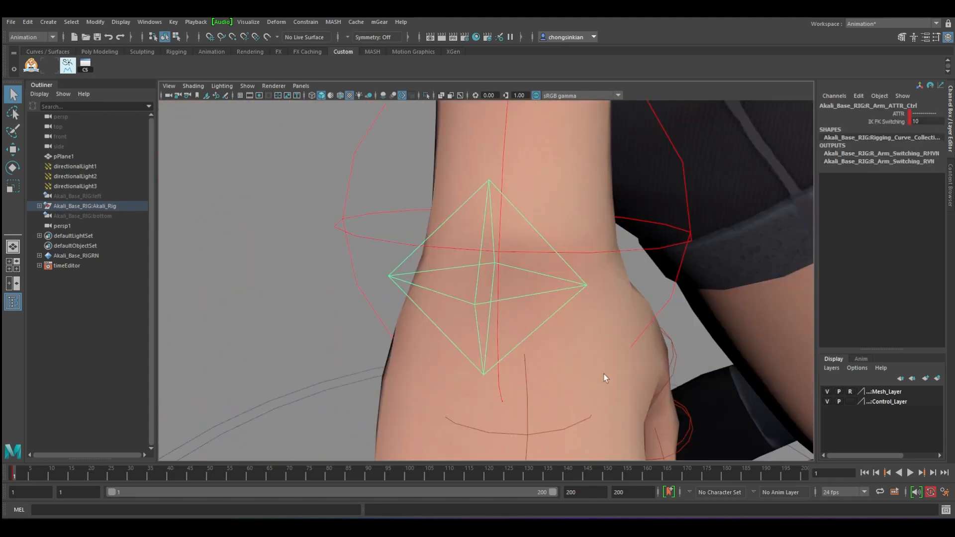
alt+drag(604, 374, 513, 343)
alt+right_drag(608, 342, 289, 332)
alt+middle_drag(565, 330, 508, 228)
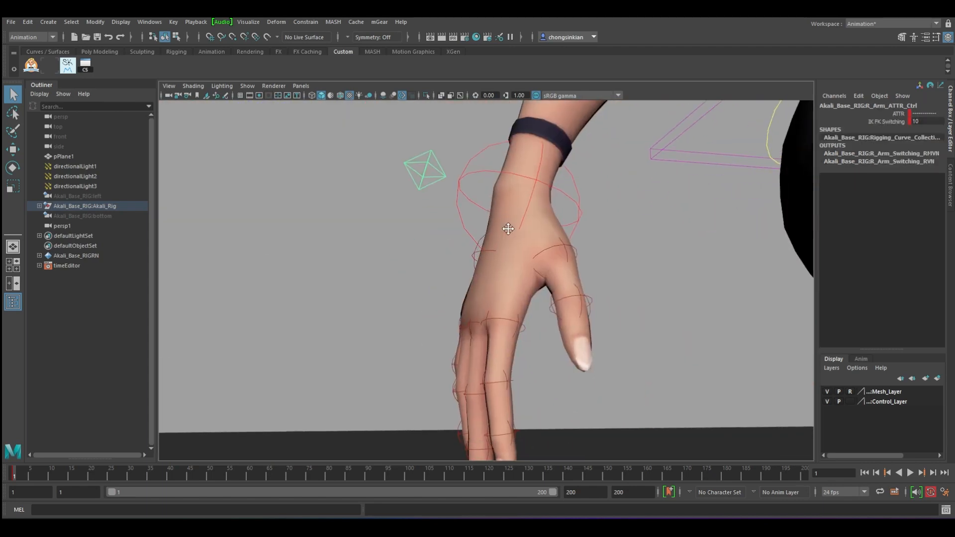
click(568, 248)
alt+drag(569, 247, 599, 420)
key(e)
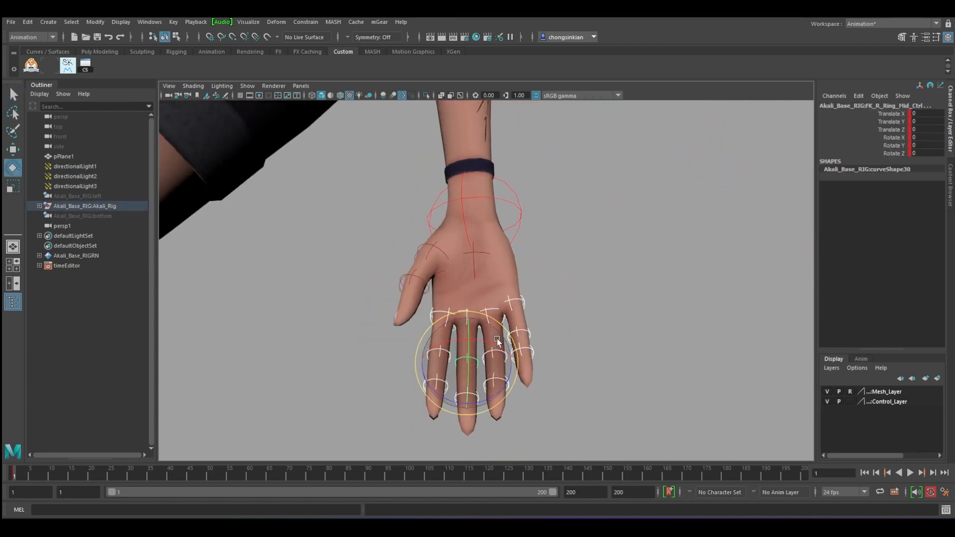
drag(466, 387, 477, 338)
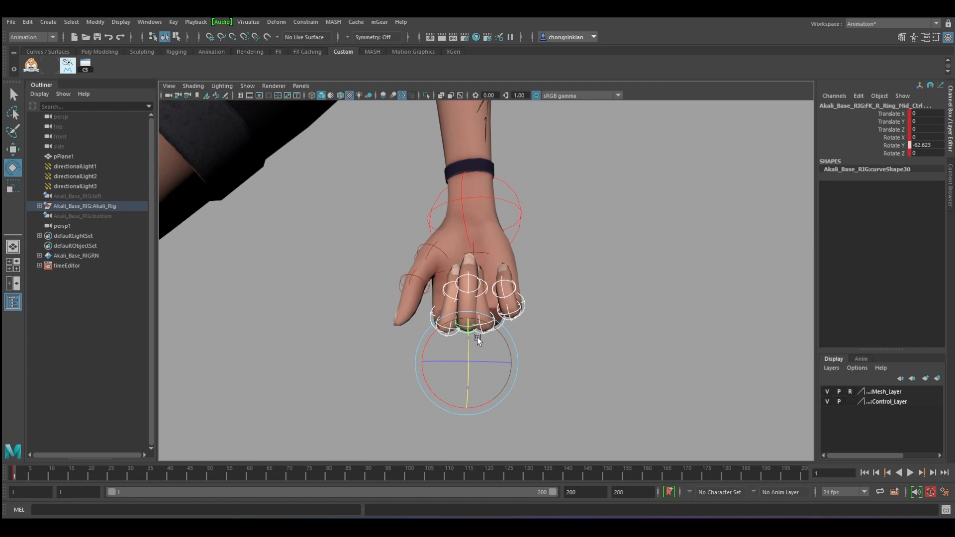
- Rotate the right index finger's base control to about -22.7, -65.5, 17.2 degrees and straighten the ring finger with its base control
key(q)
click(432, 319)
key(e)
drag(449, 288, 439, 285)
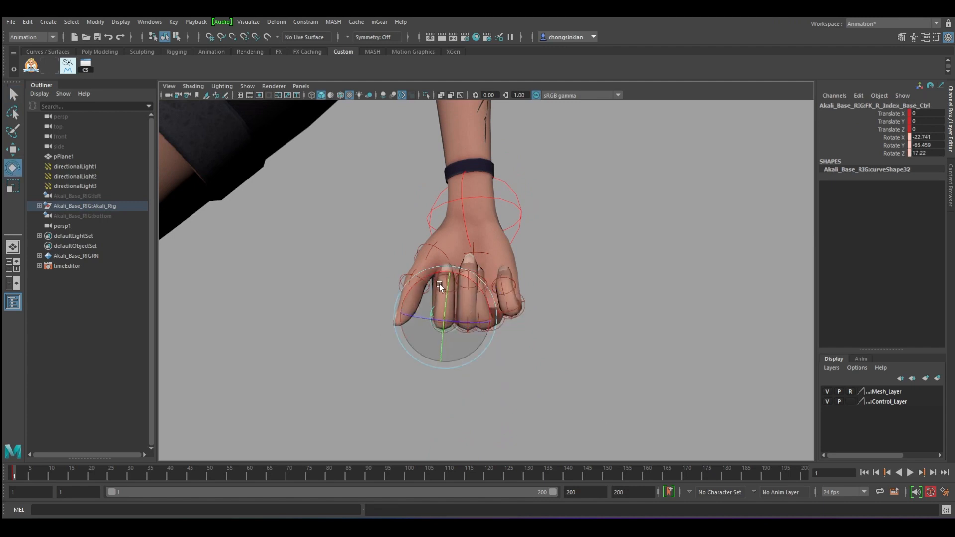
key(q)
click(499, 318)
click(500, 320)
key(e)
drag(495, 315, 500, 292)
- Fold the right thumb inward by rotating its end and middle FK controls, the middle one to about 8.5, -12.1, -18.3 degrees
key(q)
click(419, 277)
key(e)
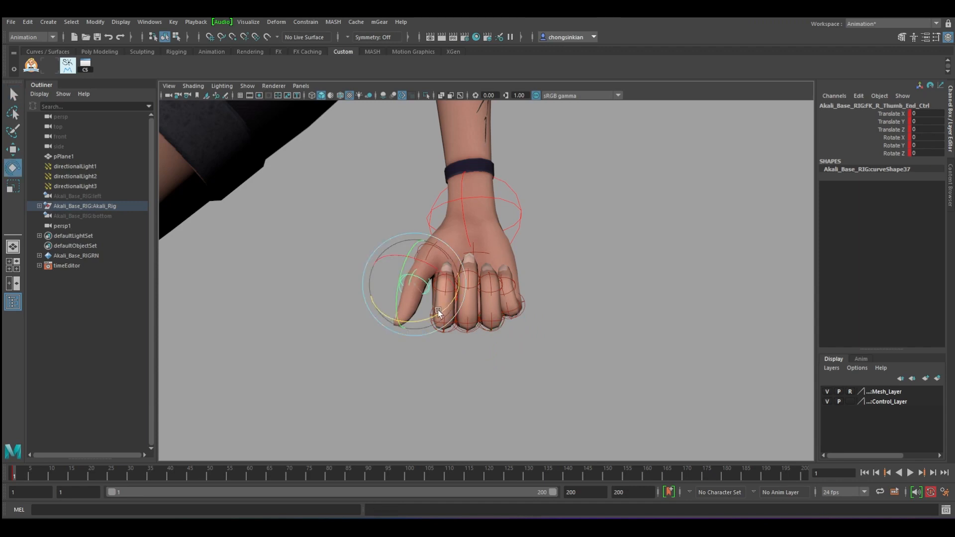
drag(438, 309, 622, 277)
key(q)
click(426, 248)
click(424, 273)
key(e)
key(q)
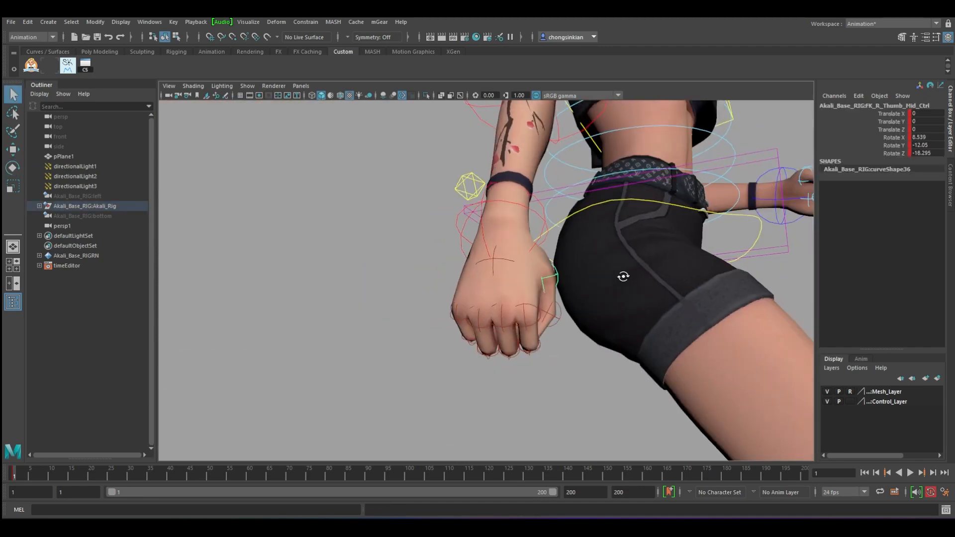
- Bend the right elbow and rotate the right upper arm so that the fist comes in front of the waist
alt+right_drag(623, 277, 238, 293)
alt+drag(561, 239, 554, 270)
alt+right_drag(554, 271, 412, 260)
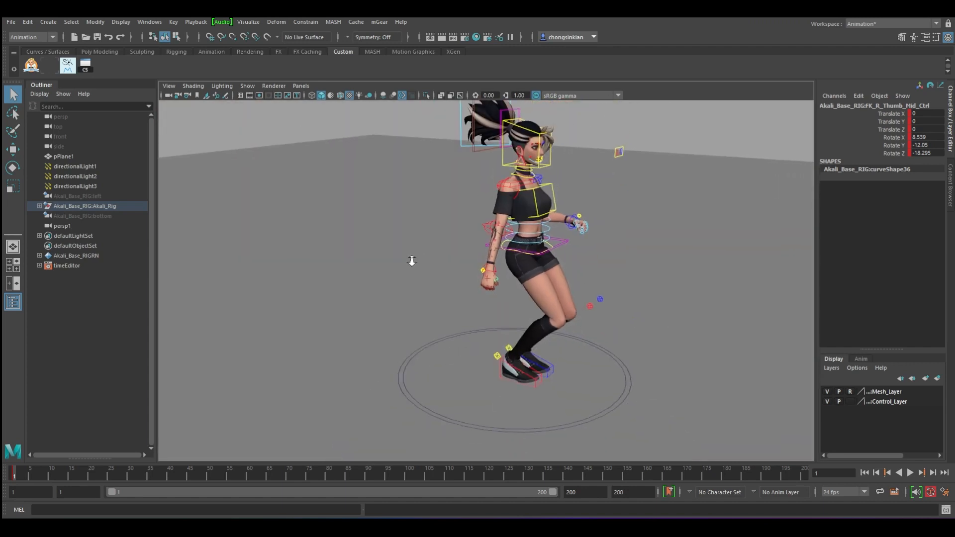
alt+middle_drag(547, 262, 518, 284)
click(454, 259)
key(e)
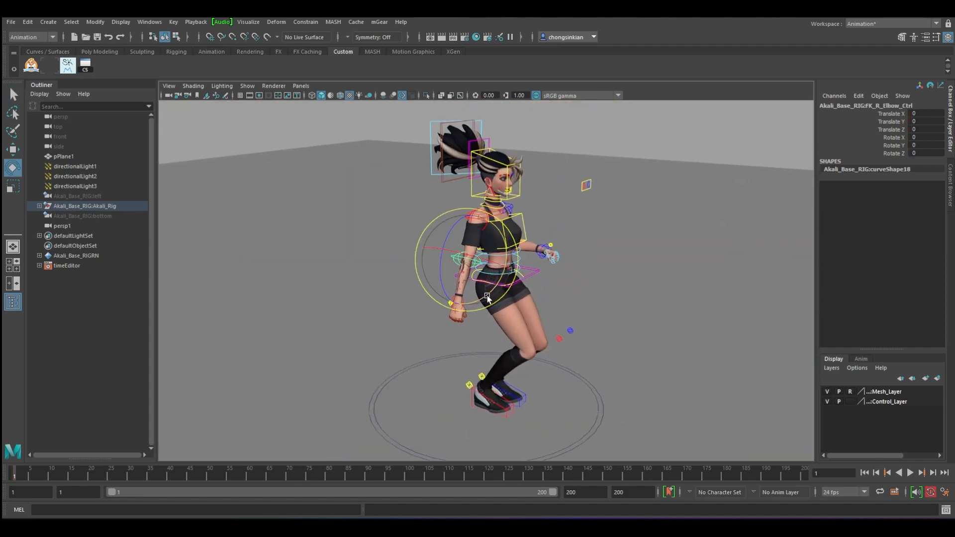
drag(487, 296, 535, 333)
key(q)
click(476, 215)
click(491, 227)
key(e)
key(q)
- Set a wide stance by moving and turning the right IK foot behind the body and the left IK foot forward
click(505, 417)
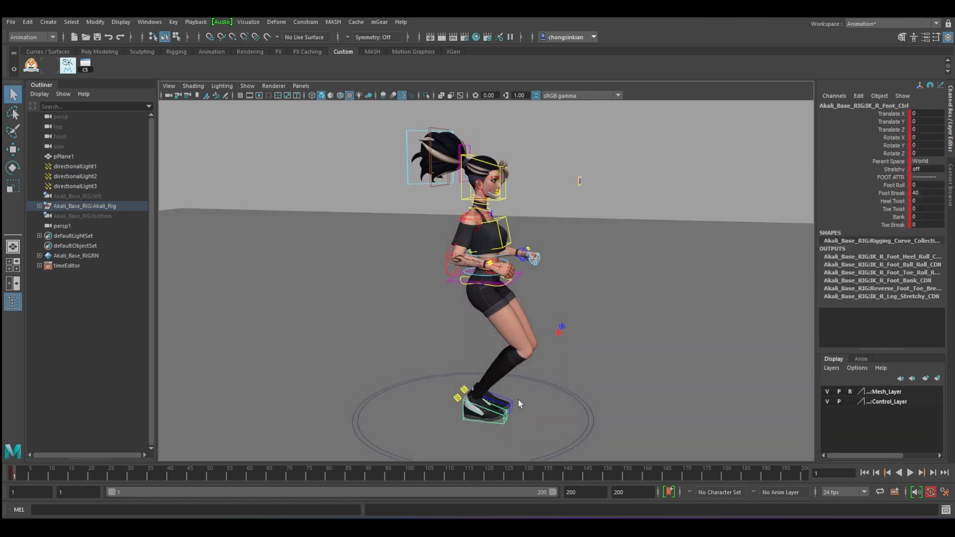
key(w)
alt+drag(514, 402, 459, 403)
key(e)
key(q)
click(500, 382)
key(e)
key(w)
drag(521, 377, 471, 372)
- Move the right and left knee pole vector controls outward so that each knee points over its foot
key(q)
click(555, 320)
key(w)
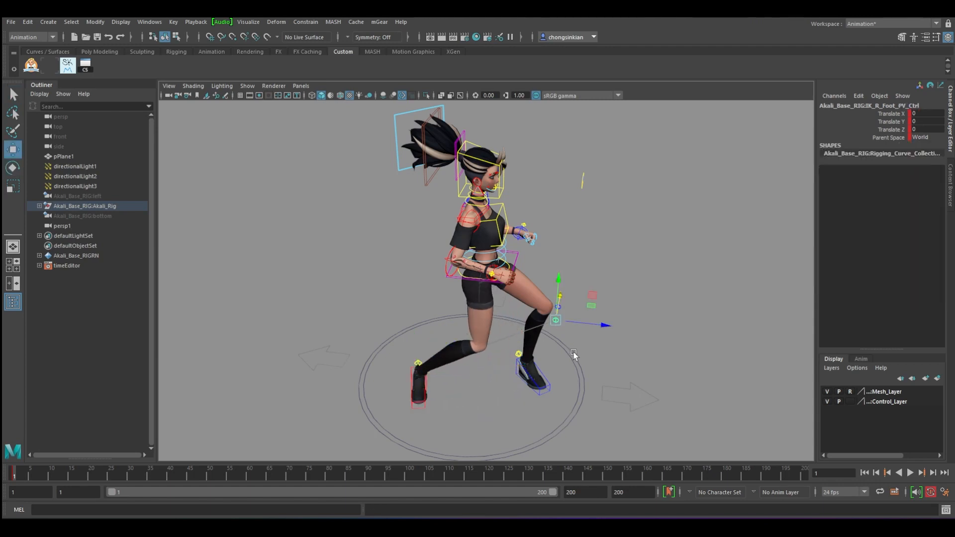
alt+drag(575, 352, 565, 354)
drag(560, 319, 418, 389)
click(566, 308)
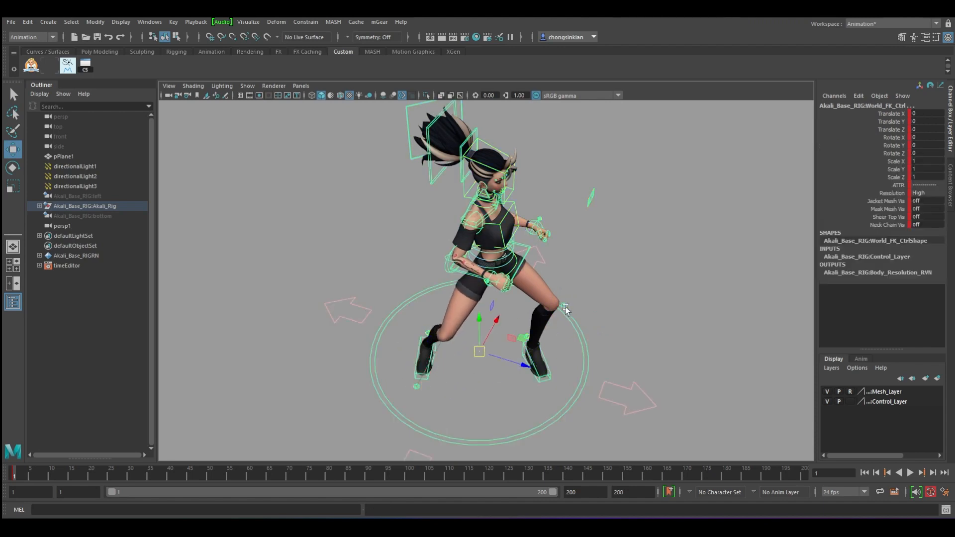
click(567, 311)
alt+drag(567, 311, 604, 399)
key(q)
- Turn the body by rotating the hip control and the chest's IK spline control
alt+drag(486, 403, 490, 251)
click(460, 278)
key(e)
key(q)
click(518, 215)
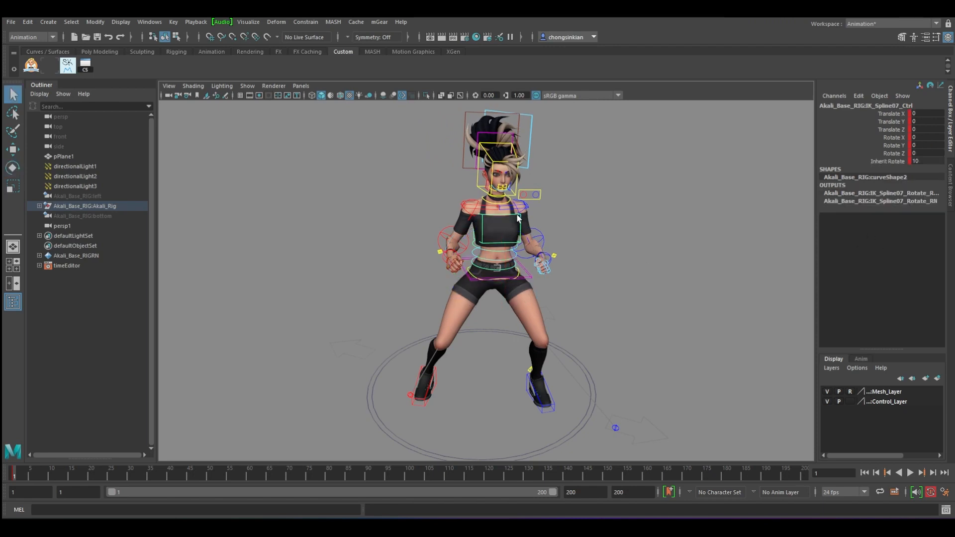
key(e)
drag(519, 219, 626, 371)
- Adjust the left knee's pole vector and rotate the left IK foot to about -26.1 degrees in Y
key(q)
click(594, 399)
key(w)
key(q)
click(530, 314)
key(e)
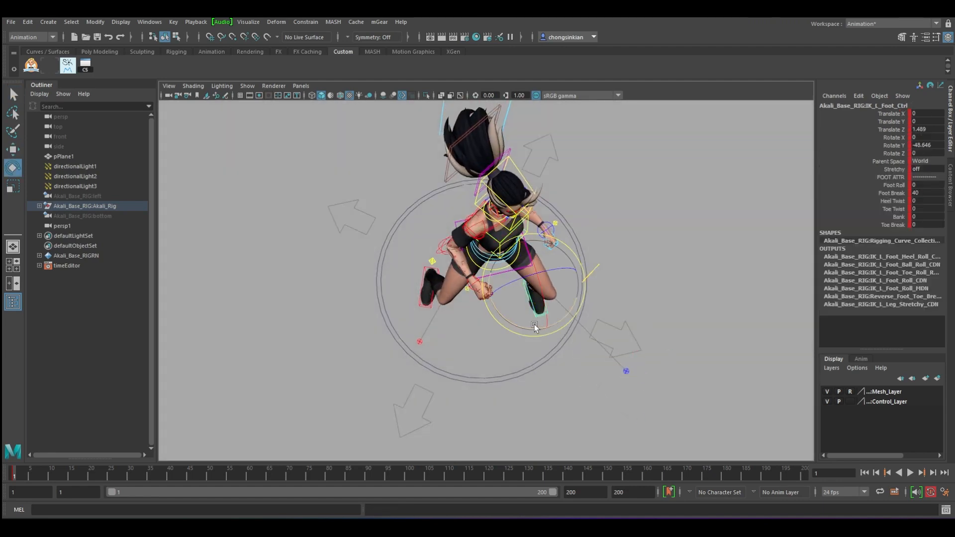
drag(537, 325, 435, 299)
key(q)
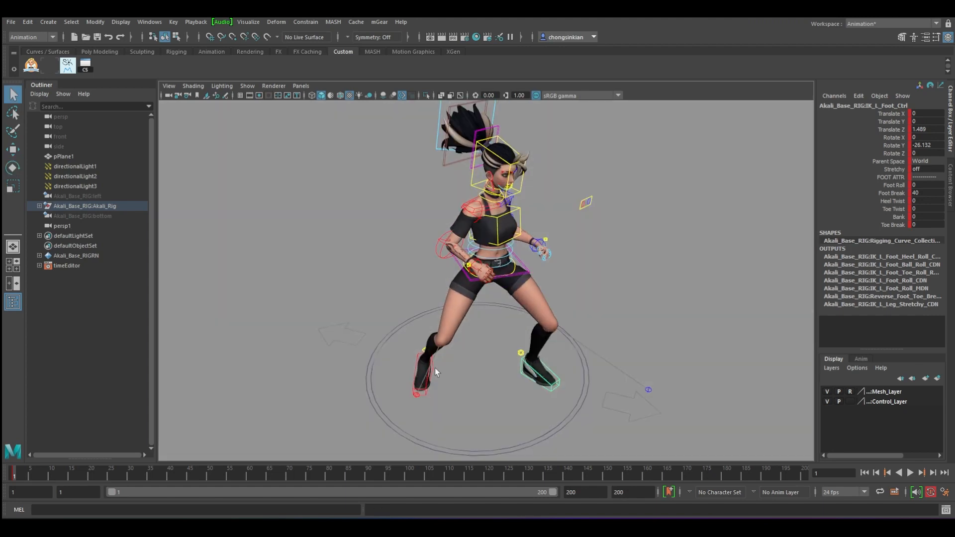
- Rotate the right IK foot and move the right knee's pole vector to about -2.3, -0.5, -2.9 in X, Y and Z
click(431, 370)
mouse_move(432, 369)
alt+mouse_down()
mouse_move(449, 363)
mouse_move(432, 410)
mouse_move(445, 414)
mouse_move(428, 418)
mouse_move(450, 375)
mouse_move(421, 395)
mouse_move(419, 374)
alt+mouse_up()
key(e)
key(q)
click(419, 403)
key(w)
key(e)
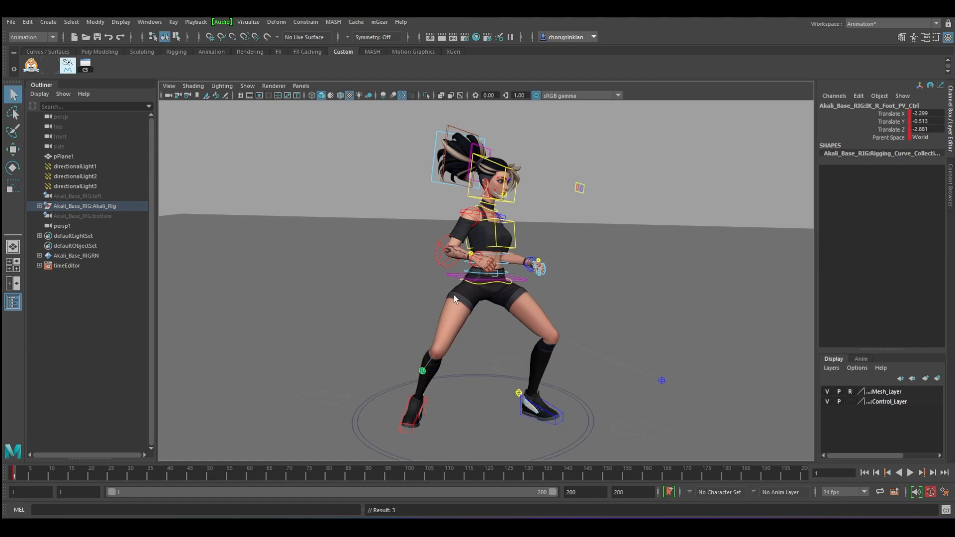
- Rotate and move the body's root control to shift the hips over the wide stance
click(473, 274)
drag(473, 274, 576, 294)
key(w)
drag(449, 288, 470, 219)
key(e)
- Rotate the FK head control to about 15.7, 0.7, -6.9 degrees in X, Y and Z
key(q)
click(459, 187)
key(e)
key(q)
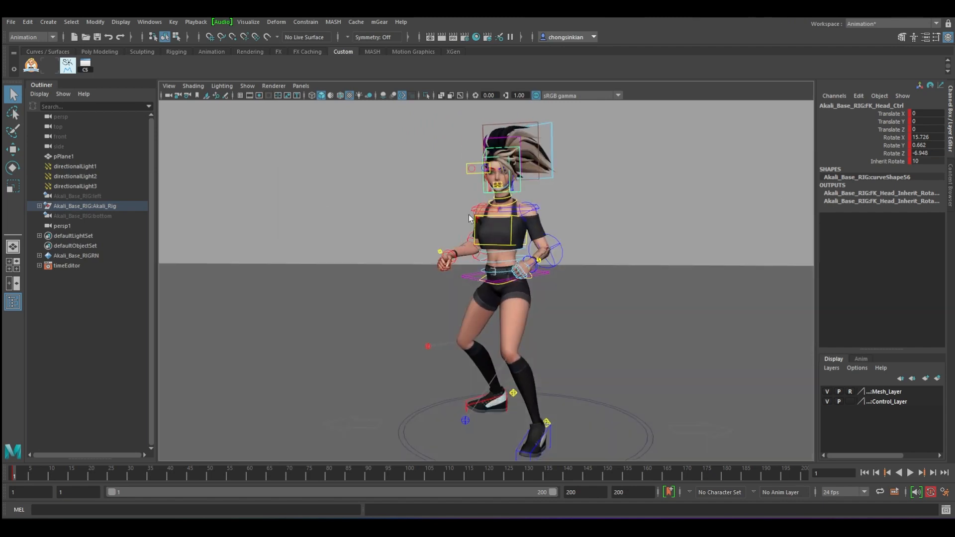
- Reposition the left shoulder by rotating the left FK clavicle control above the upper arm
click(533, 209)
alt+drag(556, 228, 842, 231)
click(531, 211)
key(e)
key(q)
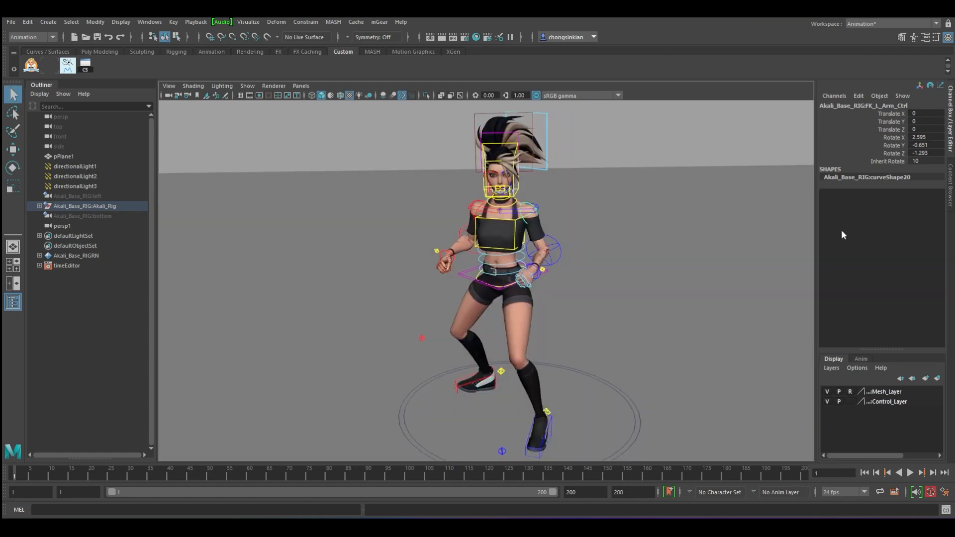
key(Up)
key(e)
alt+drag(618, 239, 544, 198)
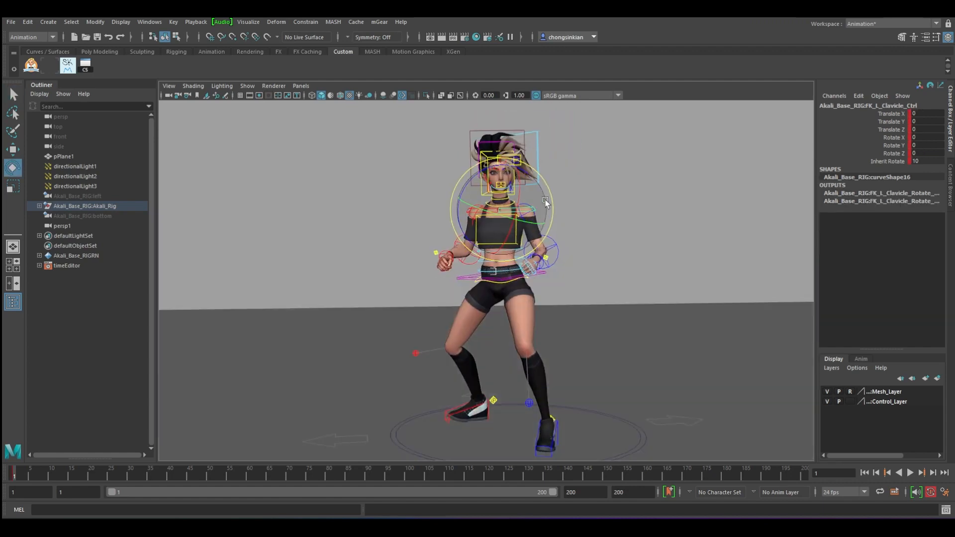
drag(473, 180, 496, 239)
- Lean the upper body forward into the fighting stance by rotating and adjusting the chest control
key(q)
click(494, 219)
key(e)
drag(490, 240, 515, 223)
key(s)
key(w)
alt+drag(517, 259, 481, 206)
key(s)
key(e)
click(490, 214)
key(shift+e)
- Bend the right elbow further so that the right fist rises beside the torso
key(q)
click(455, 235)
key(e)
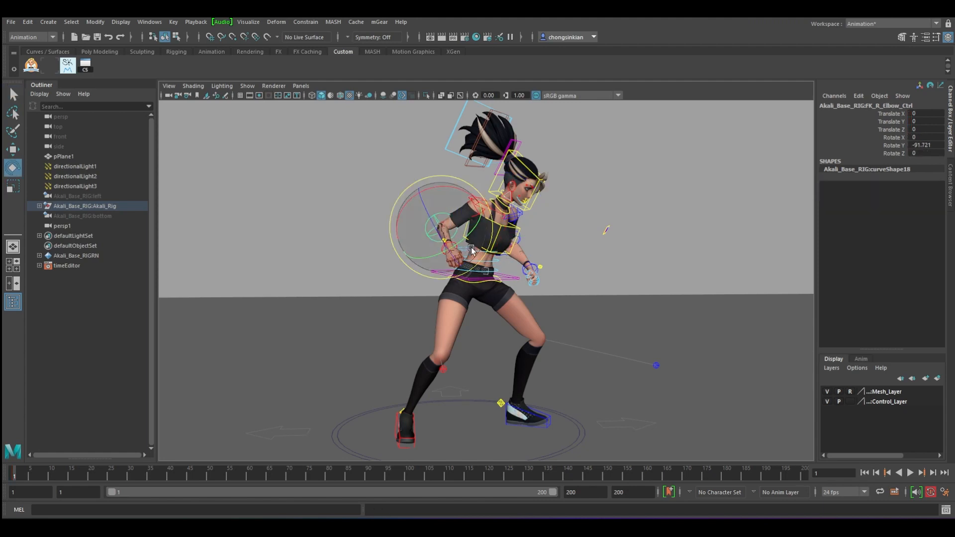
mouse_move(458, 244)
mouse_down()
mouse_move(486, 213)
mouse_move(461, 247)
mouse_up()
key(q)
click(478, 242)
key(e)
key(q)
- Adjust the left shoulder and bend the left FK elbow to about -110.4 degrees in Y
click(541, 213)
key(e)
alt+drag(557, 221, 491, 227)
key(q)
click(545, 254)
key(e)
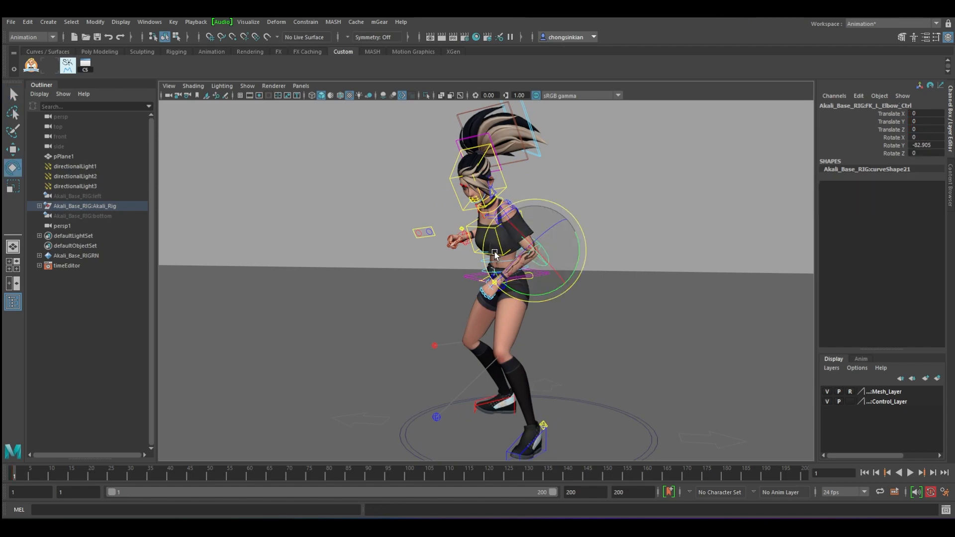
drag(555, 285, 606, 278)
key(q)
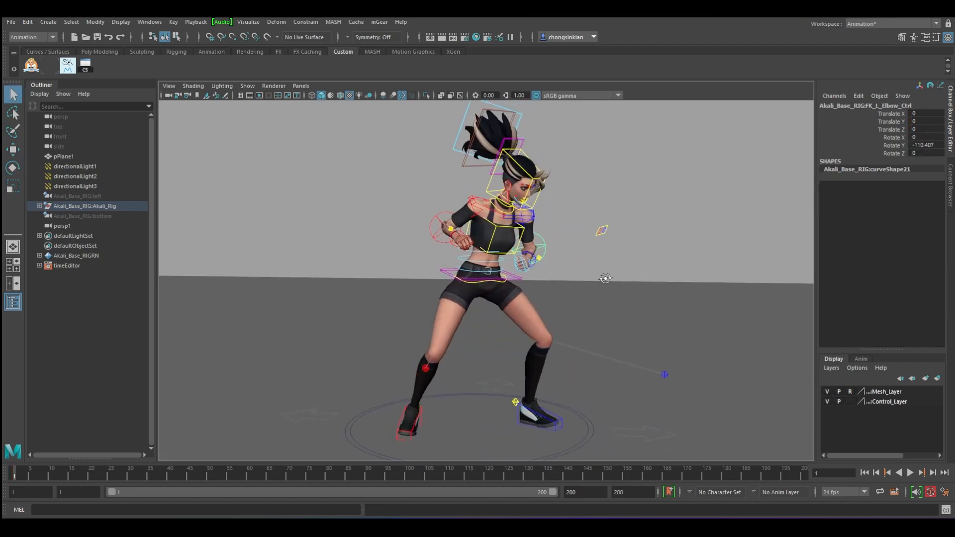
- Refine the left arm's pose using its FK clavicle and upper-arm rotation controls
click(534, 222)
key(e)
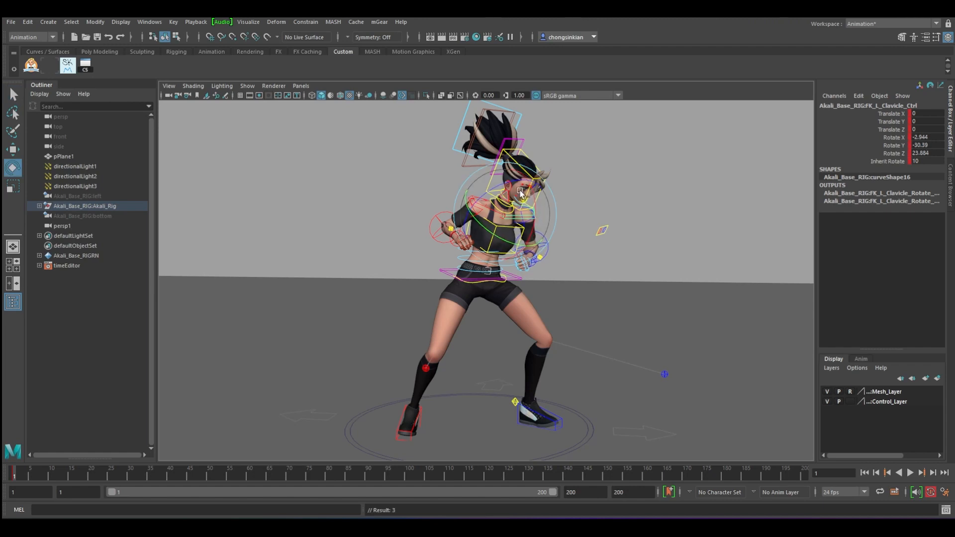
key(q)
click(524, 226)
key(e)
key(q)
click(534, 222)
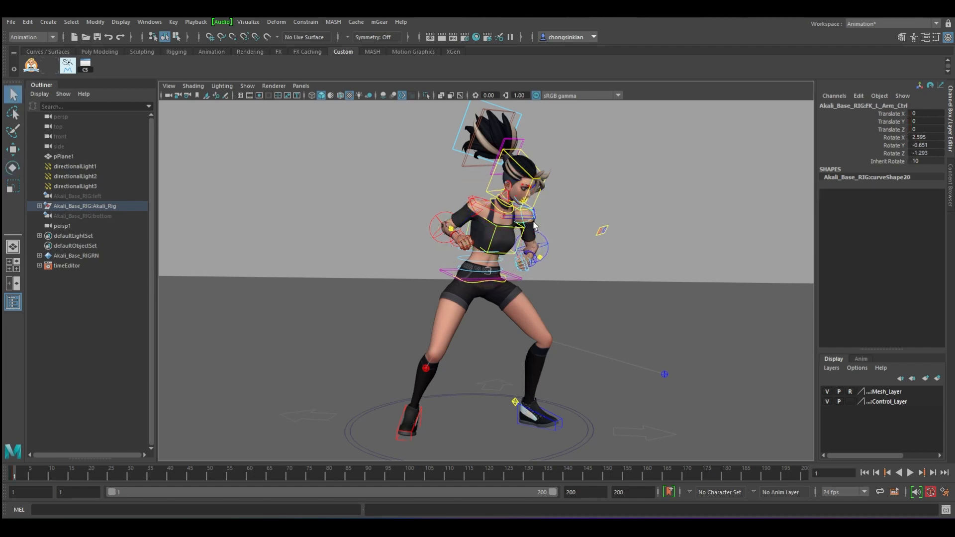
key(e)
drag(549, 190, 482, 185)
- Turn the face toward the front by rotating the neck and the head, the head to about 38.1, 8.9, -27.7 degrees
key(q)
click(488, 184)
key(e)
key(q)
key(Up)
key(e)
key(q)
click(503, 164)
key(e)
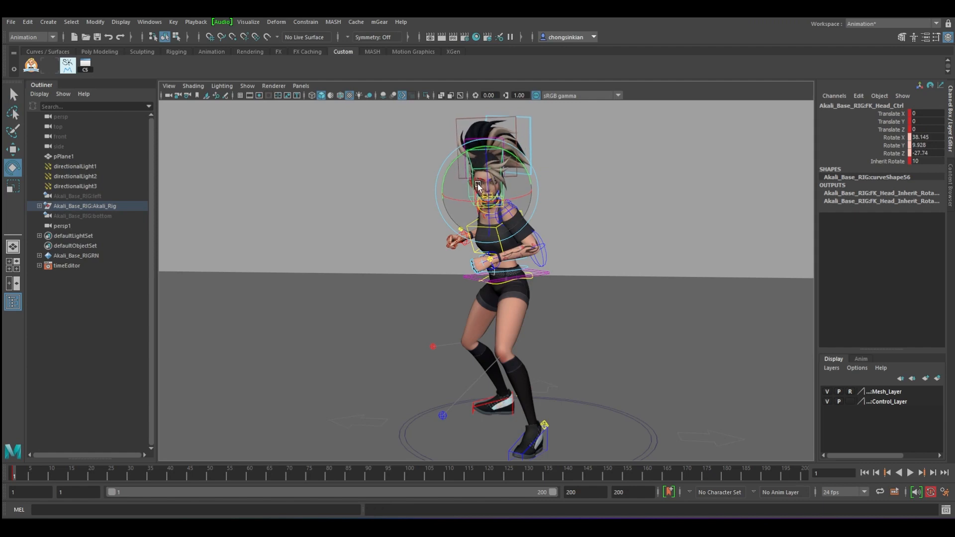
- Move the root control to about -0.256, -0.816, -0.043 in X, Y and Z
key(q)
alt+drag(560, 276, 632, 289)
click(543, 275)
key(w)
key(q)
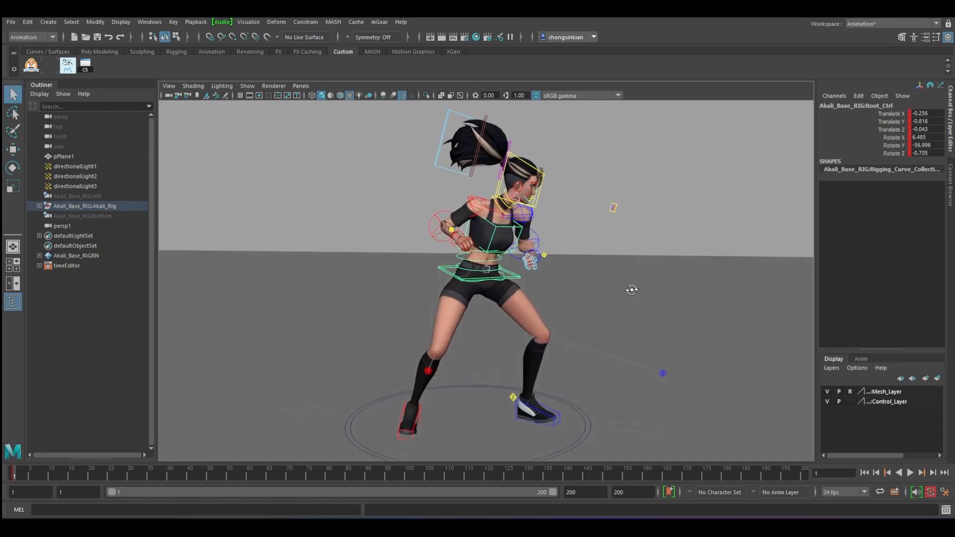
- Rotate the FK neck control to about 0.2, -15.5, -7.0 degrees in X, Y and Z
click(502, 203)
key(e)
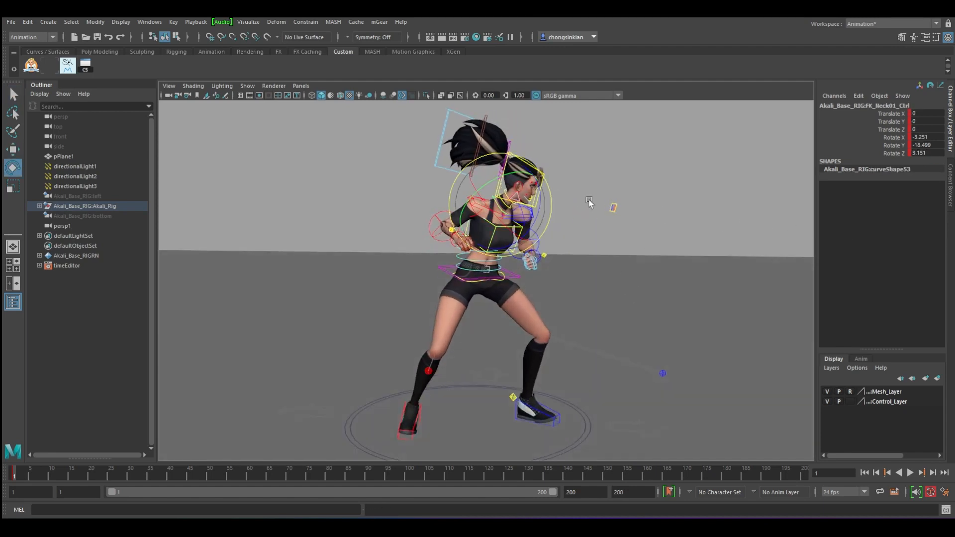
drag(541, 202, 454, 219)
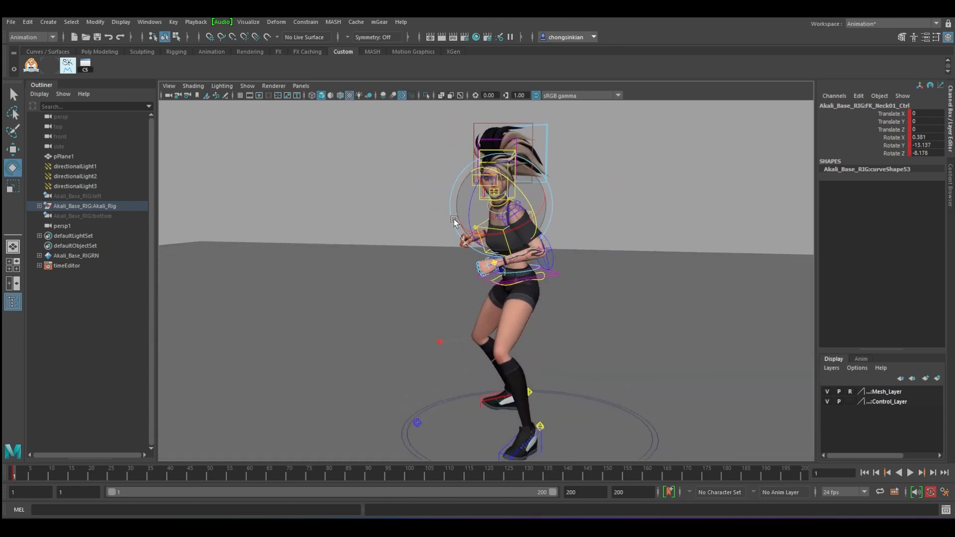
drag(523, 183, 506, 199)
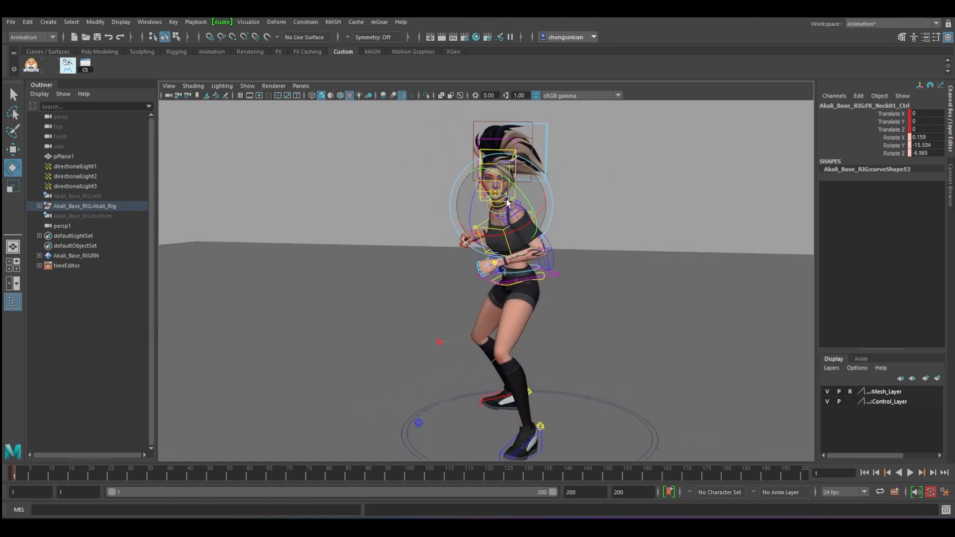
- Hide the rig's control curves and rotate the head control to about 39.1, 8.4, -22.3 degrees in X, Y and Z
key(q)
click(516, 158)
key(e)
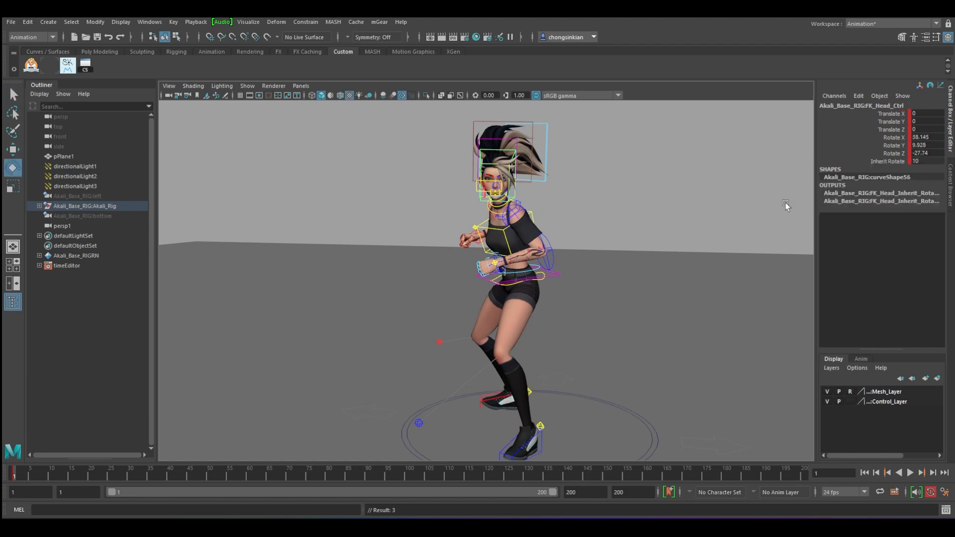
drag(520, 158, 502, 220)
key(alt+1)
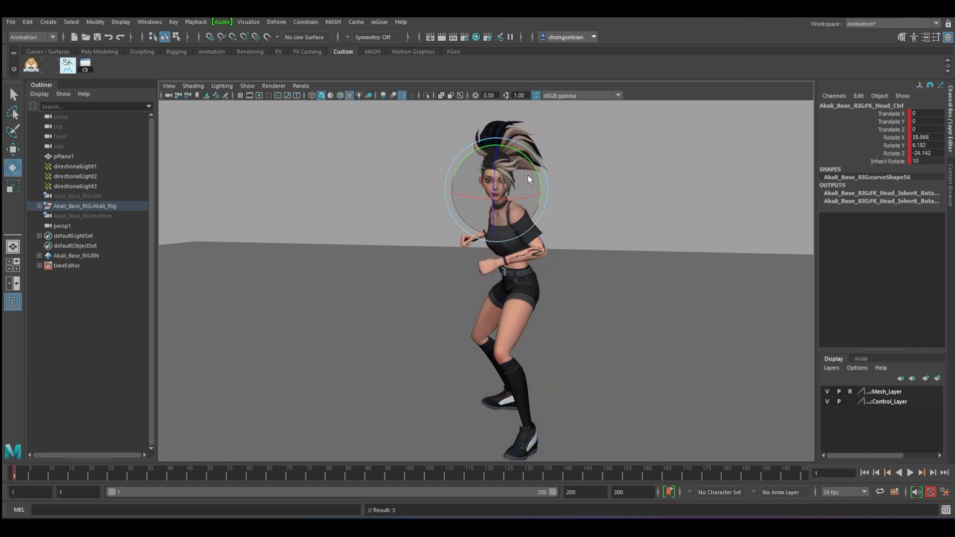
drag(525, 157, 529, 162)
alt+drag(506, 219, 521, 273)
key(q)
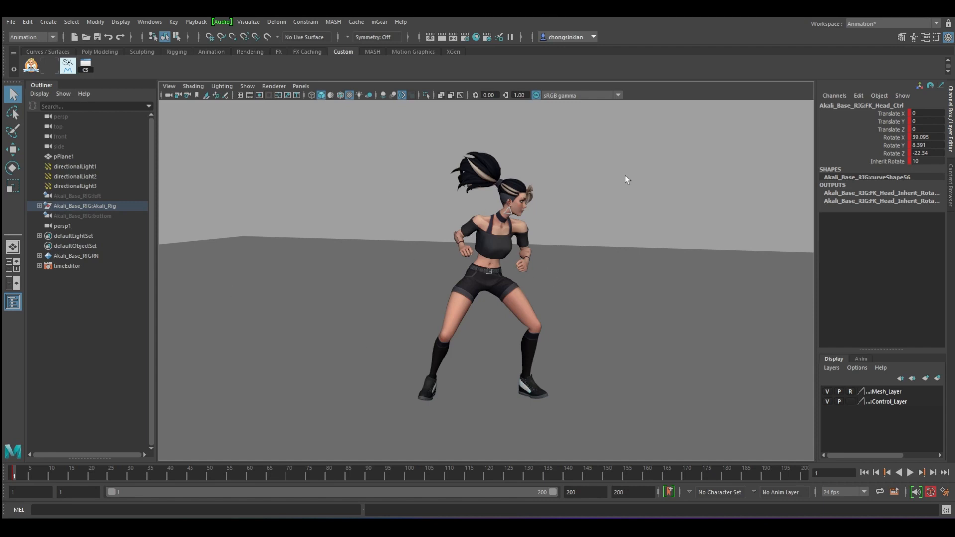
- Show the rig's control curves, key all controls at frame 20, and set the playback and animation end to frame 20
key(alt+d)
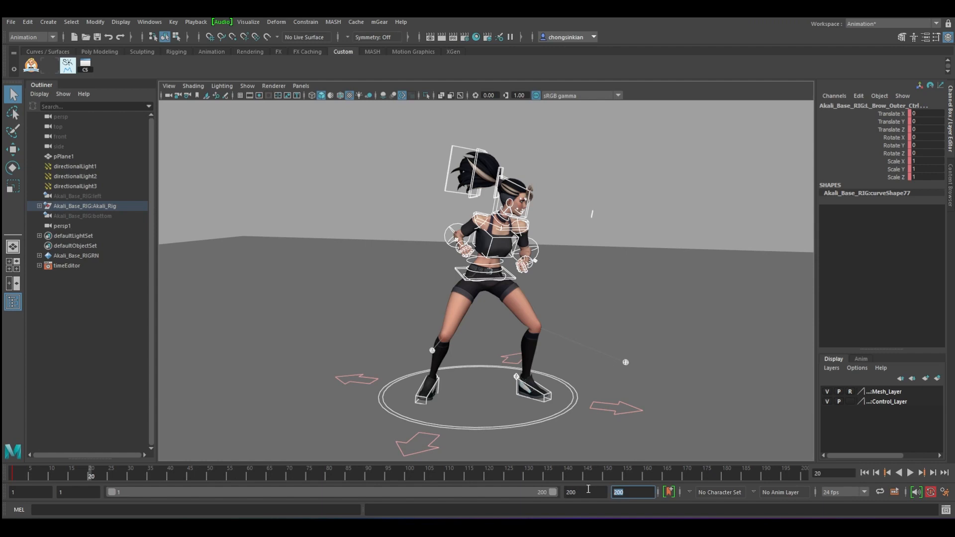
key(Return)
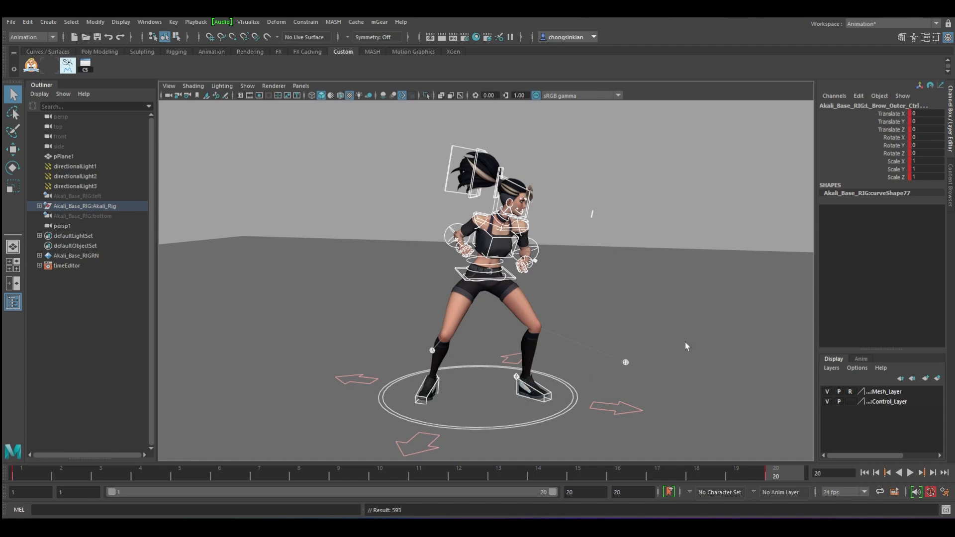
- Turn the hips by rotating the root control to about 4.4, -36.1, 2.2 degrees in X, Y and Z
click(493, 240)
key(e)
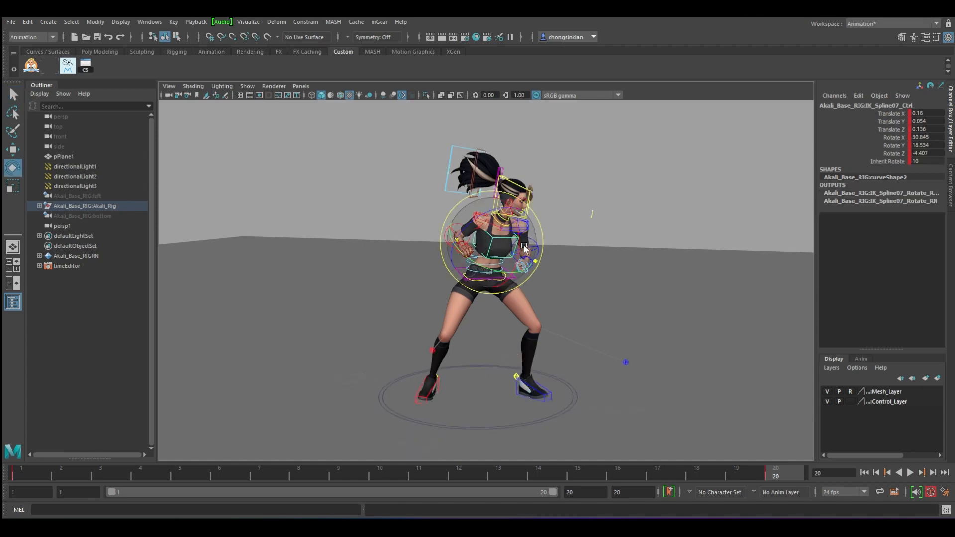
alt+drag(505, 267, 509, 273)
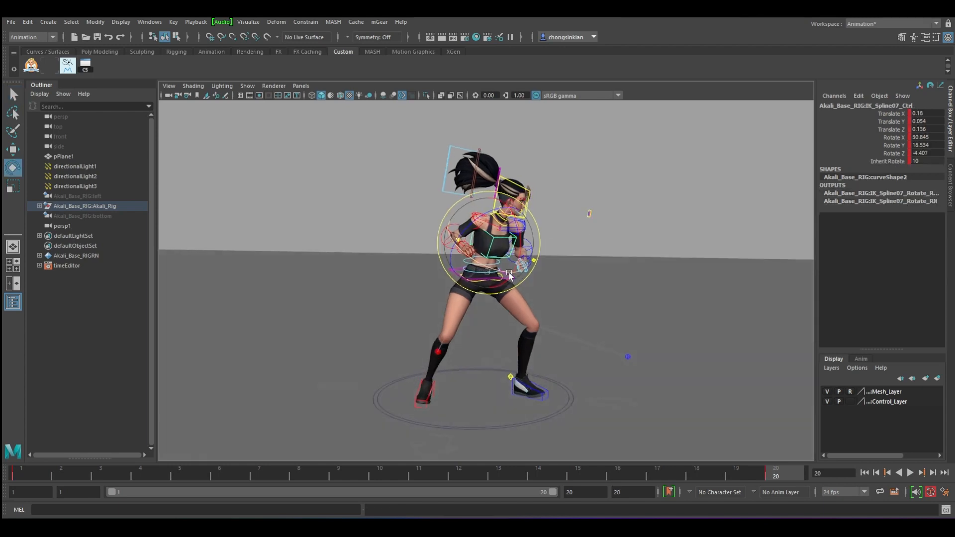
key(q)
click(510, 280)
key(e)
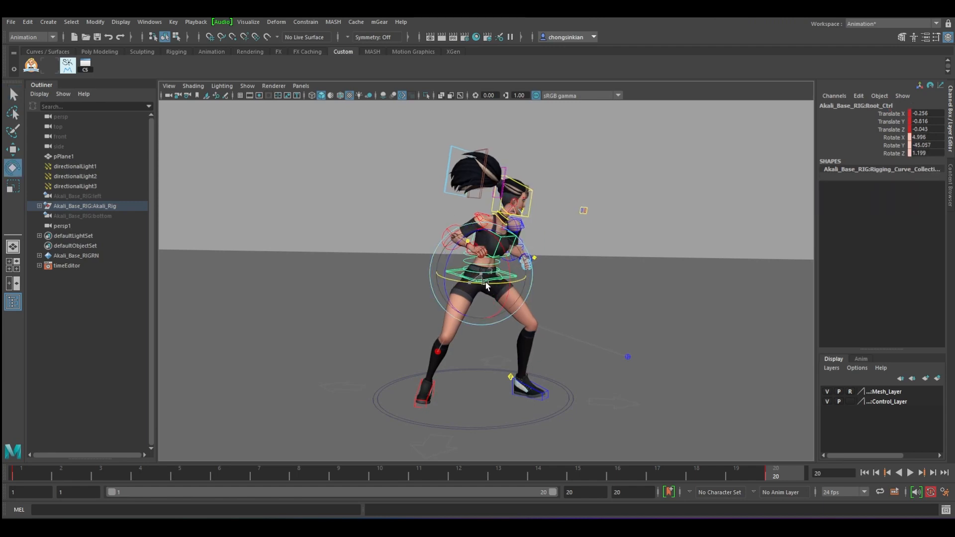
- Rotate the FK head control at frame 20 so the face looks forward again after the hip turn
key(q)
click(485, 227)
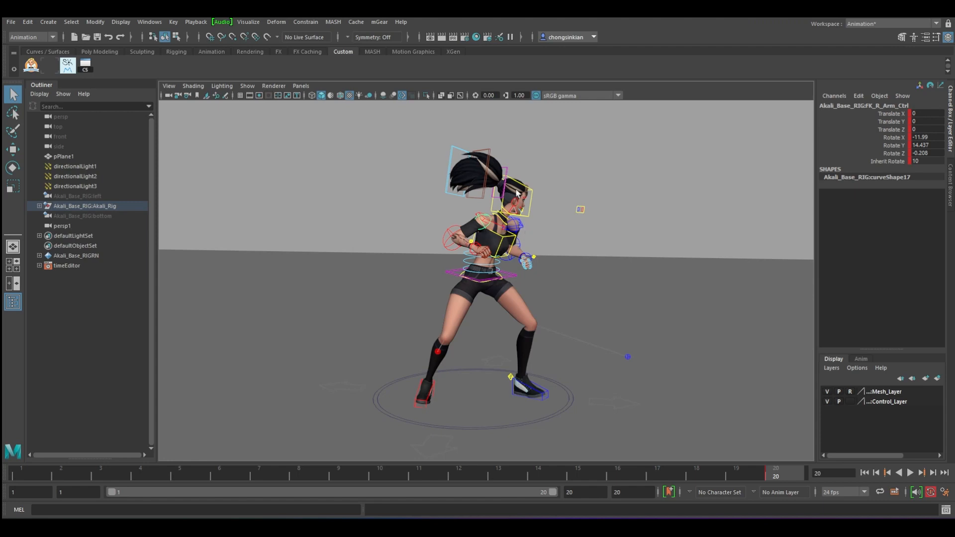
click(534, 207)
key(e)
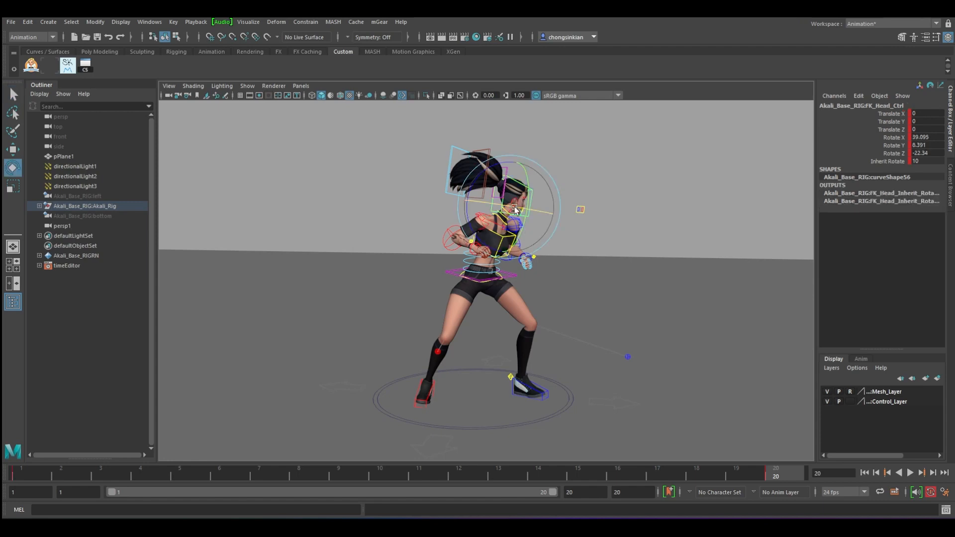
drag(503, 202, 497, 206)
key(q)
- Shift the body forward by moving the root control to about -0.115, -0.832, 0.695, and key its translation
click(508, 278)
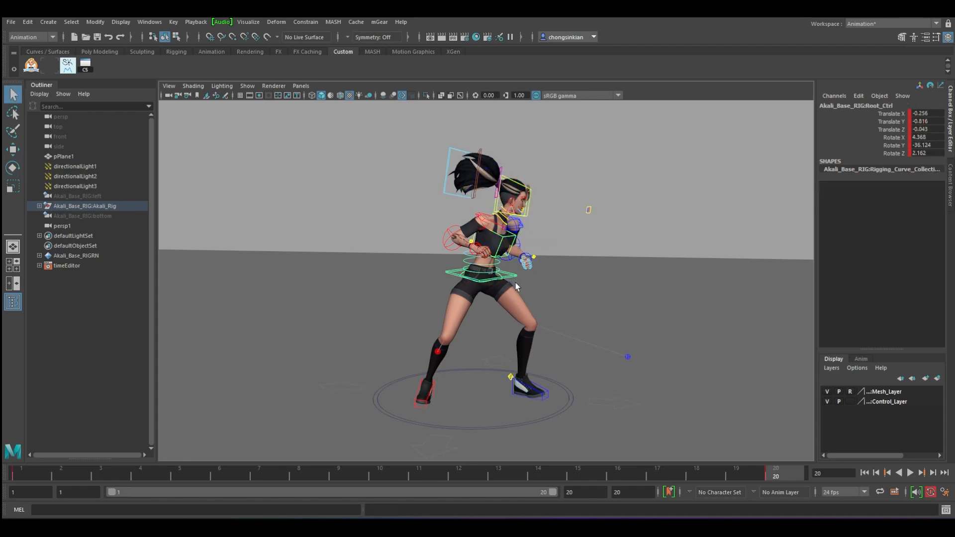
key(w)
drag(482, 274, 504, 272)
key(q)
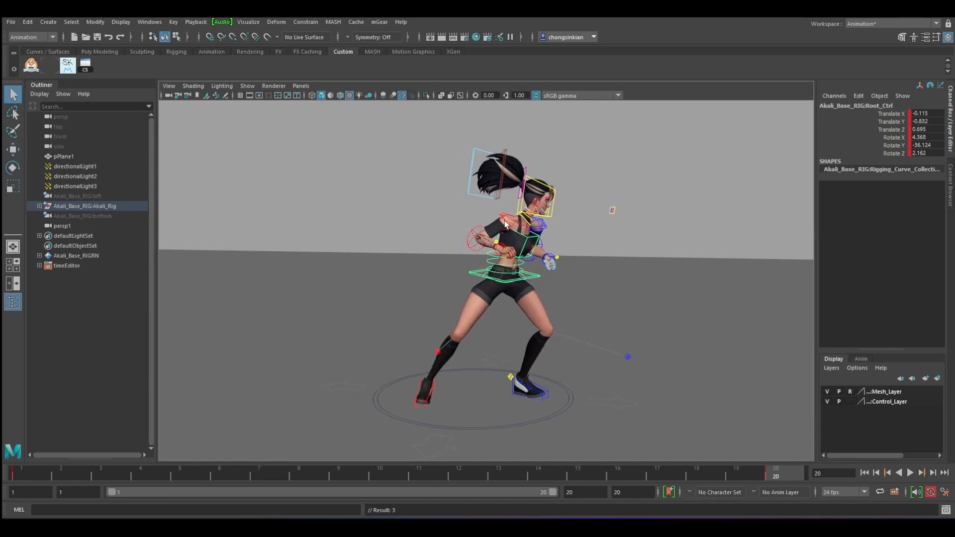
- Twist the upper torso by rotating the chest spline control to about 35.5, 55.1, -6.1 degrees
click(505, 220)
alt+drag(554, 250, 524, 250)
click(504, 240)
key(e)
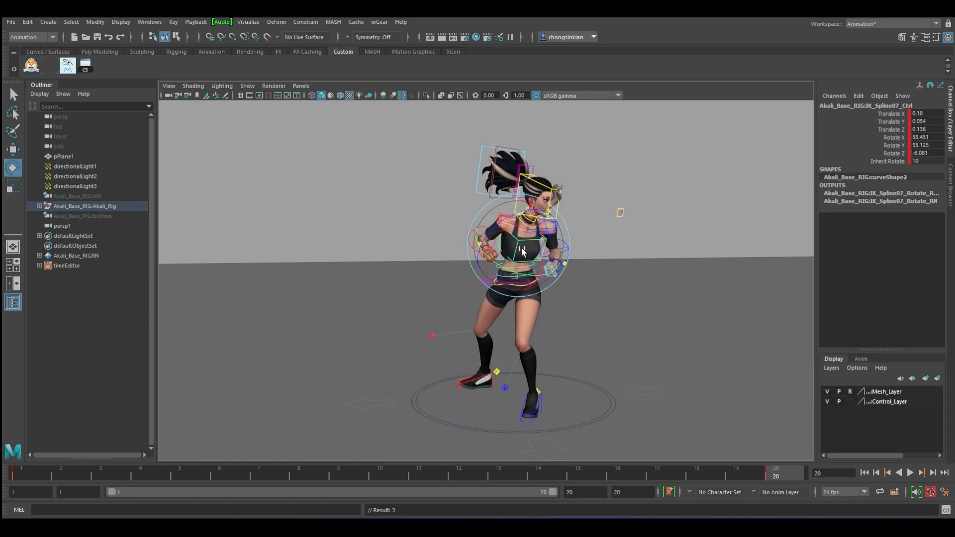
- Adjust the hip orientation with a further rotation of the root control
key(q)
click(537, 280)
key(e)
drag(526, 296, 529, 302)
key(q)
- Move the right leg's pole vector control inward and lower so the right knee points forward
click(432, 337)
key(w)
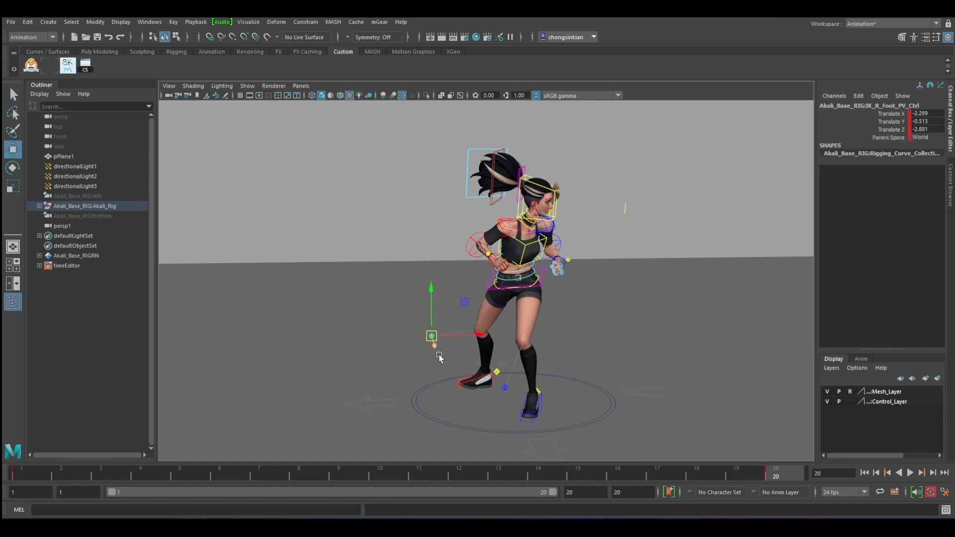
drag(432, 341, 479, 375)
key(q)
- Rotate the right foot control to about 5.4, -1.1, -0.8 degrees and set its Foot Roll to 29.1
click(466, 383)
alt+drag(440, 399, 577, 395)
key(e)
drag(399, 403, 708, 273)
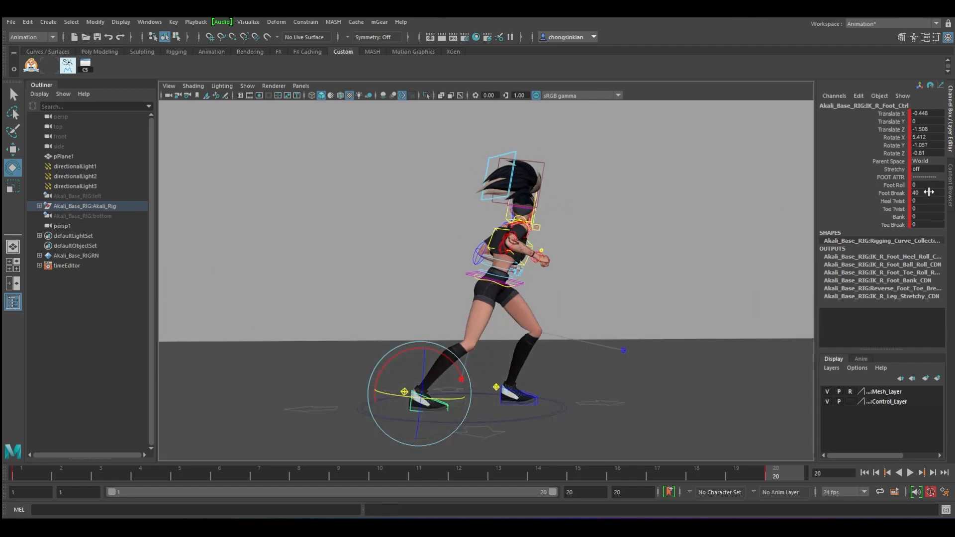
click(895, 184)
middle_drag(599, 241, 743, 247)
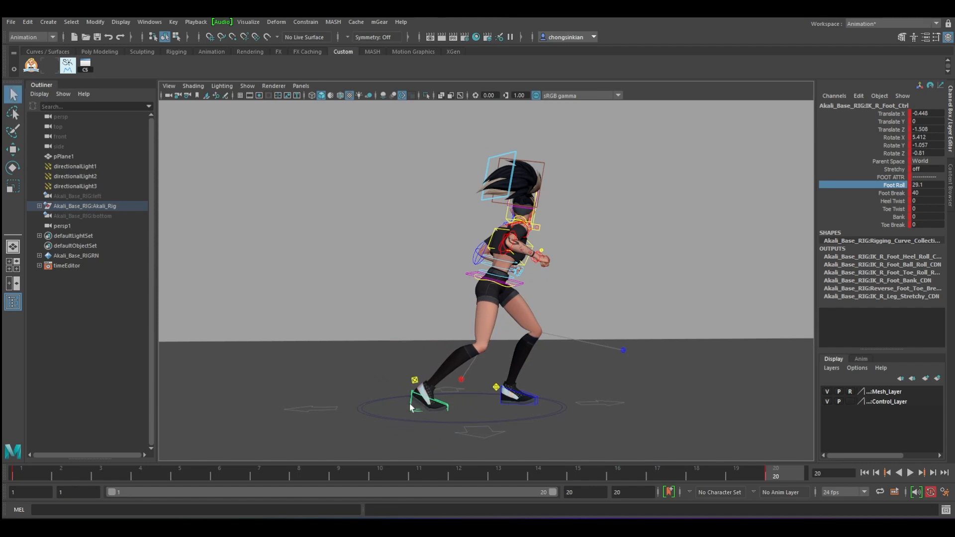
- Move the right foot control to about -0.907, 0.063, -2.111, comparing its toe with the frame 1 position and keying the translation
key(f)
alt+drag(532, 308, 566, 347)
alt+right_drag(566, 348, 396, 323)
alt+drag(522, 322, 546, 328)
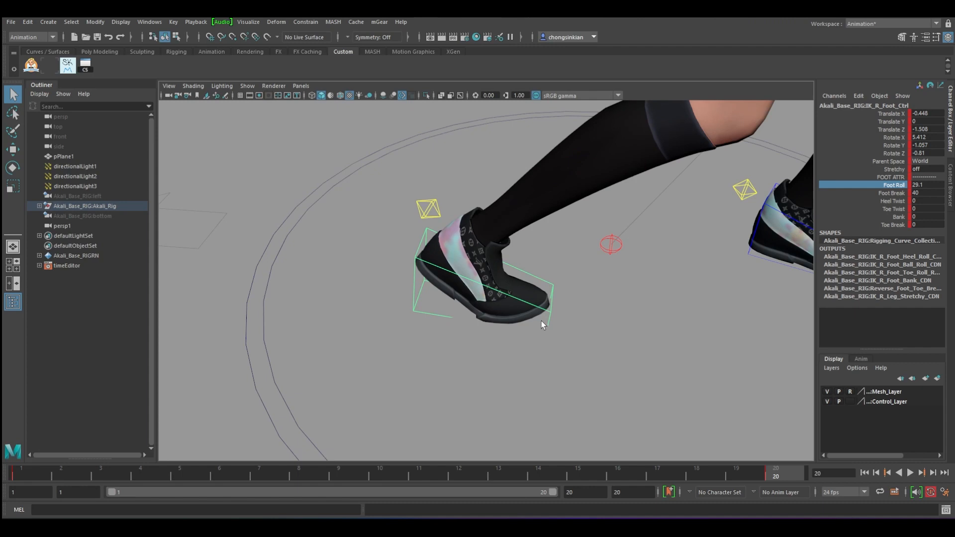
key(comma)
key(period)
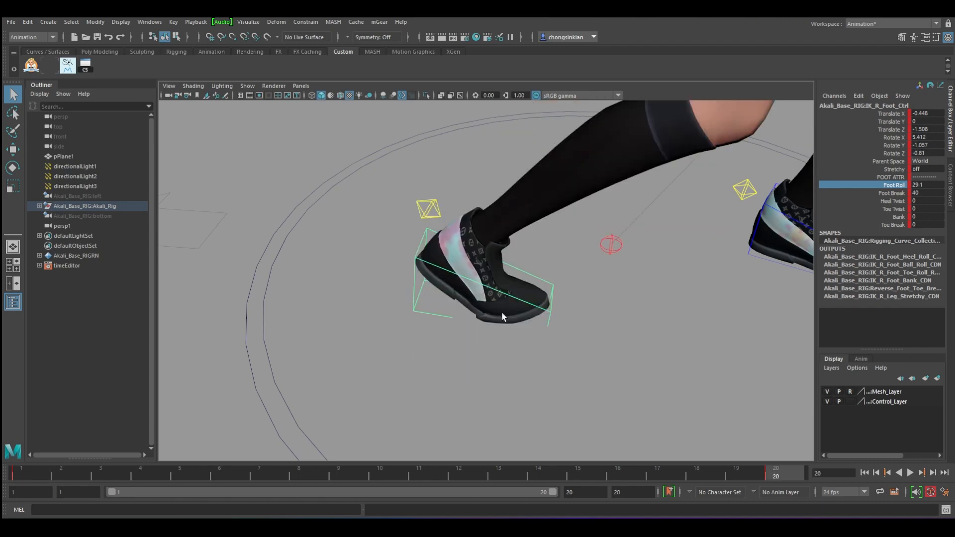
key(w)
alt+drag(506, 211, 402, 264)
key(comma)
key(period)
key(shift+w)
key(comma)
key(period)
key(shift+w)
key(comma)
key(period)
key(shift+w)
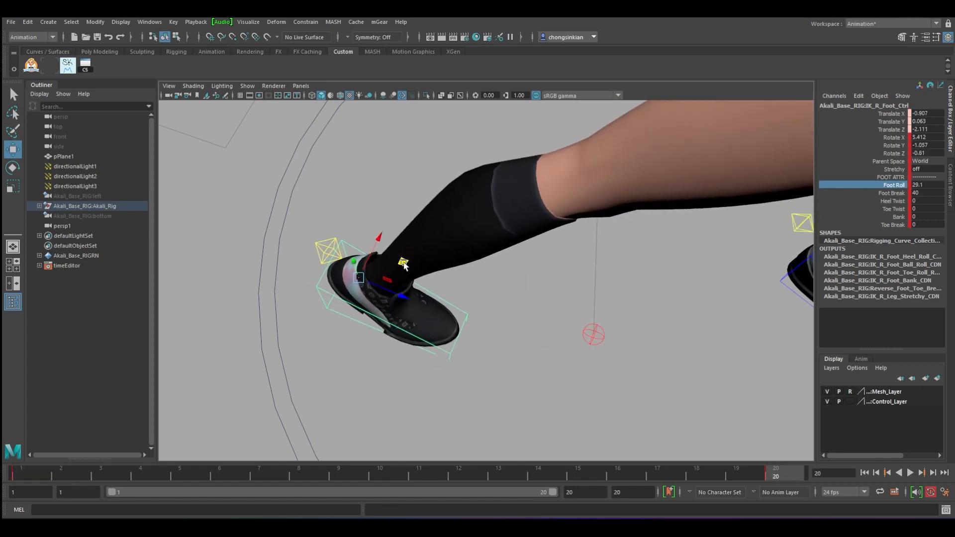
- Move the right foot control further back to about -1.202, 0.071, -2.158 to match the toe's frame 1 position
key(comma)
key(period)
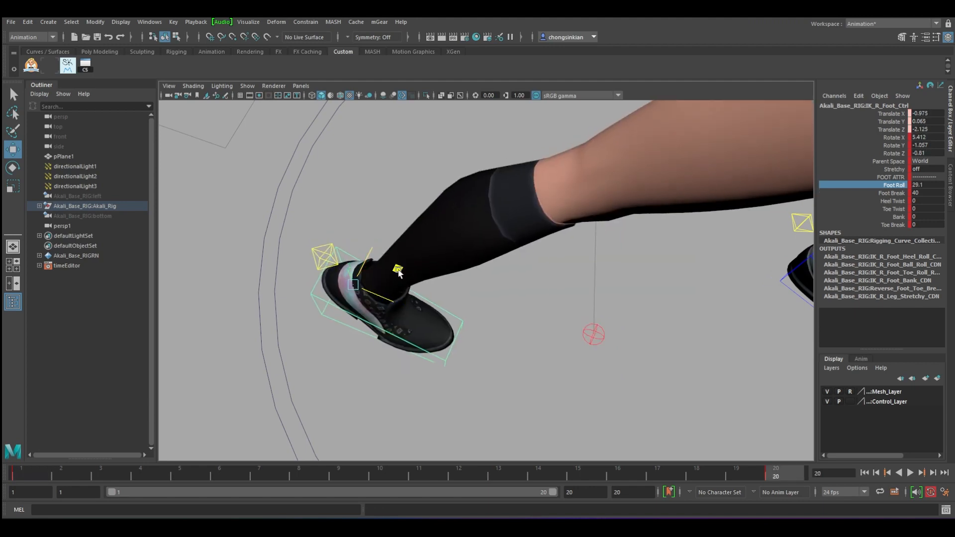
key(comma)
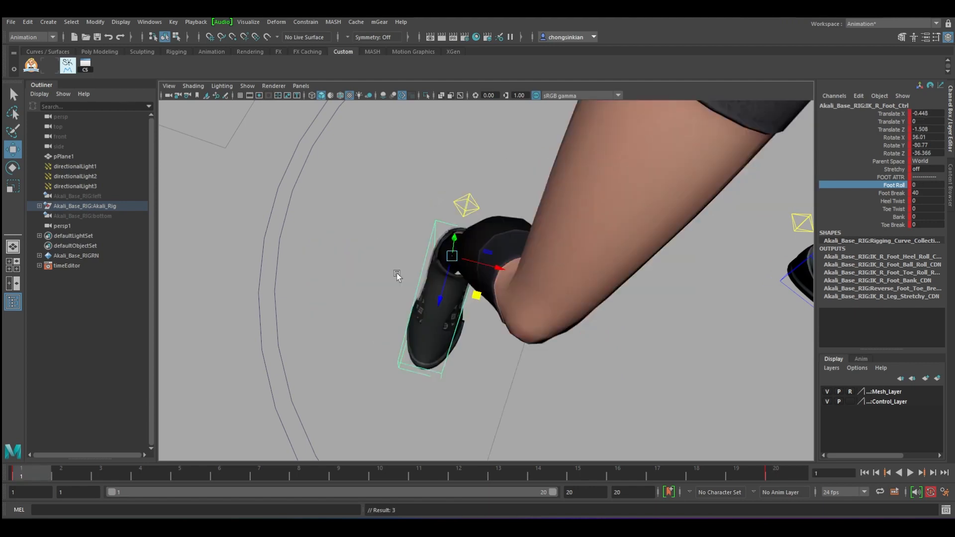
key(period)
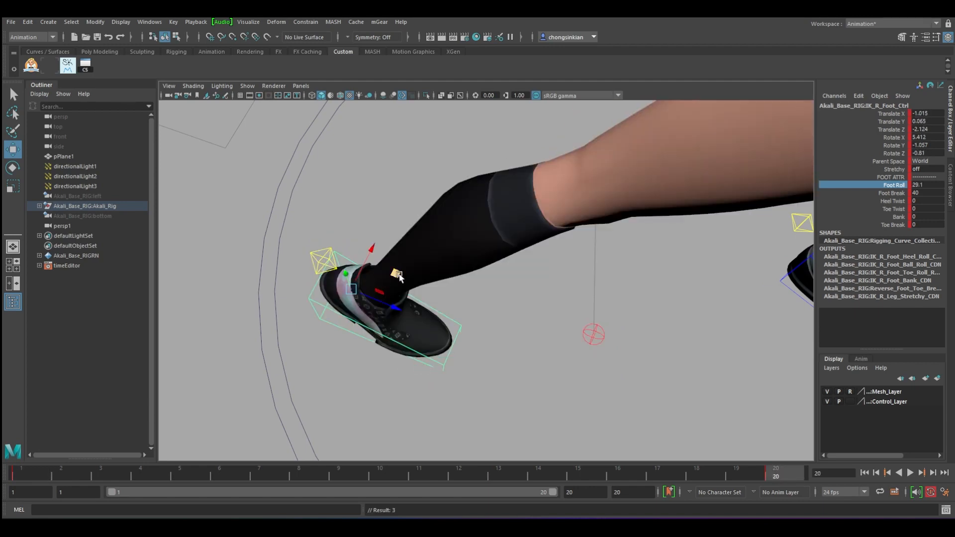
drag(398, 276, 380, 294)
key(shift+w)
key(comma)
key(period)
key(shift+w)
key(comma)
key(period)
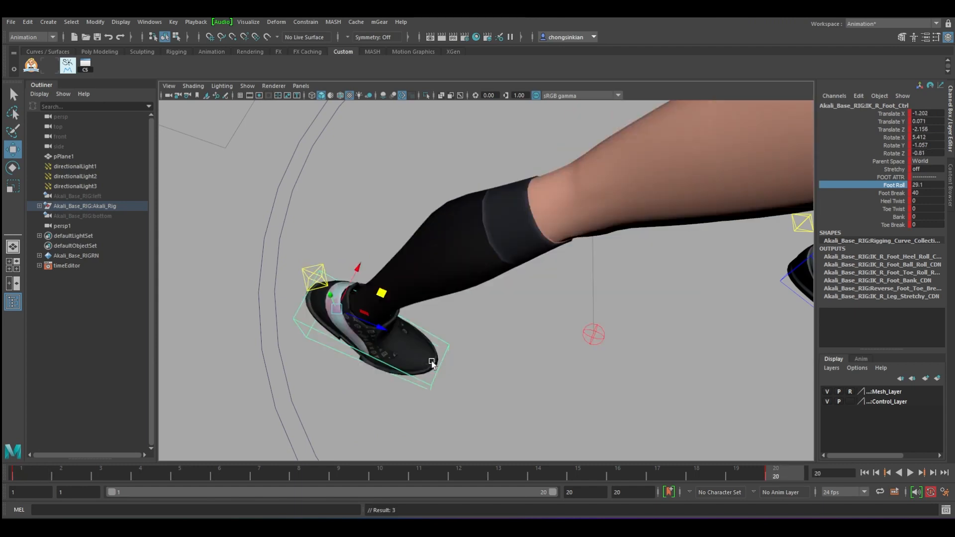
- Fine-tune the right foot control to about -1.199, 0.069, -2.137 so the toe stays planted between frames 1 and 20
key(comma)
key(period)
key(comma)
key(period)
drag(375, 293, 377, 294)
key(shift+w)
key(comma)
key(period)
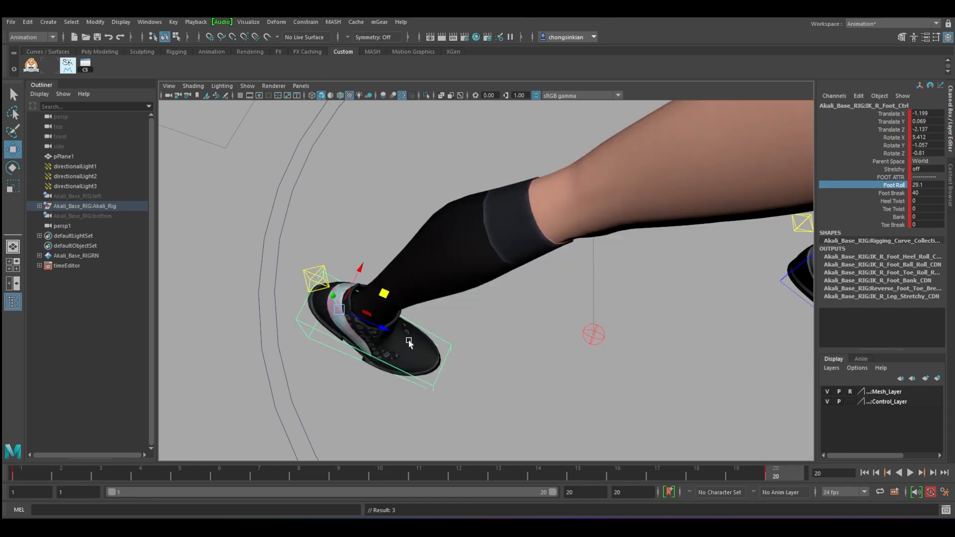
- Lower and pull back the body by moving the root control to about -0.153, -1.131, 0.209
alt+drag(575, 367, 558, 343)
alt+right_drag(558, 344, 378, 350)
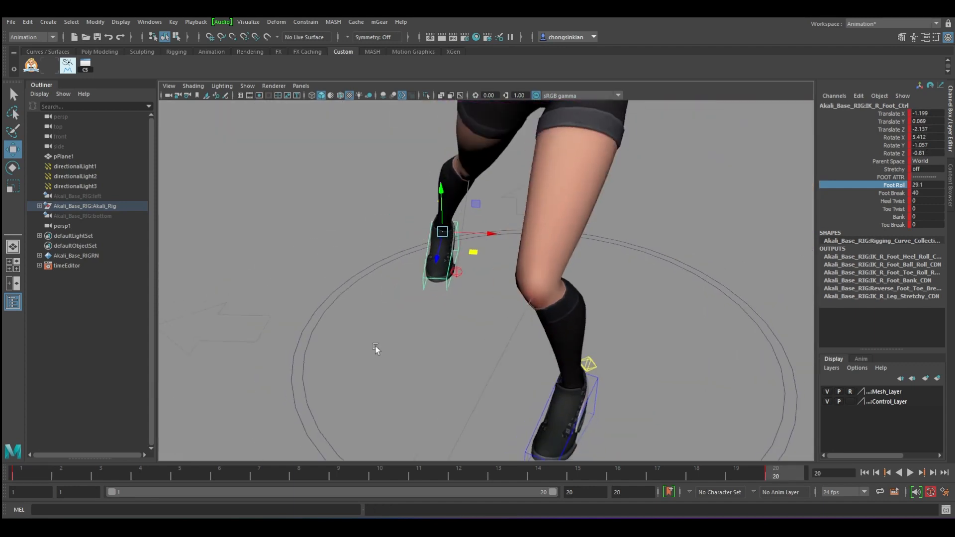
alt+drag(378, 350, 484, 324)
scroll(557, 232, down, 3)
alt+middle_drag(558, 231, 455, 231)
key(q)
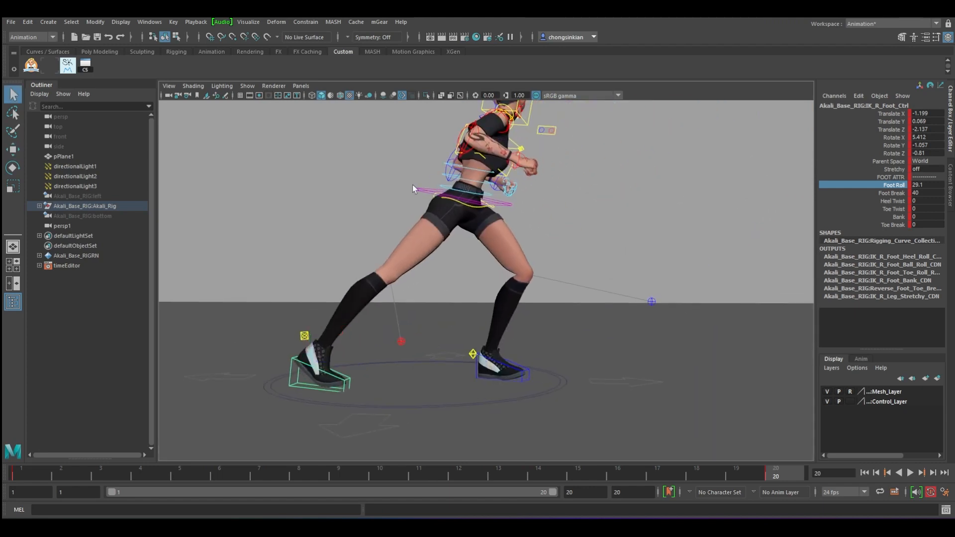
click(457, 199)
drag(457, 199, 441, 210)
alt+drag(485, 230, 360, 241)
- Move the left leg's pole vector control to about 0.324, -0.85, 2.202 so the left knee points forward
click(414, 272)
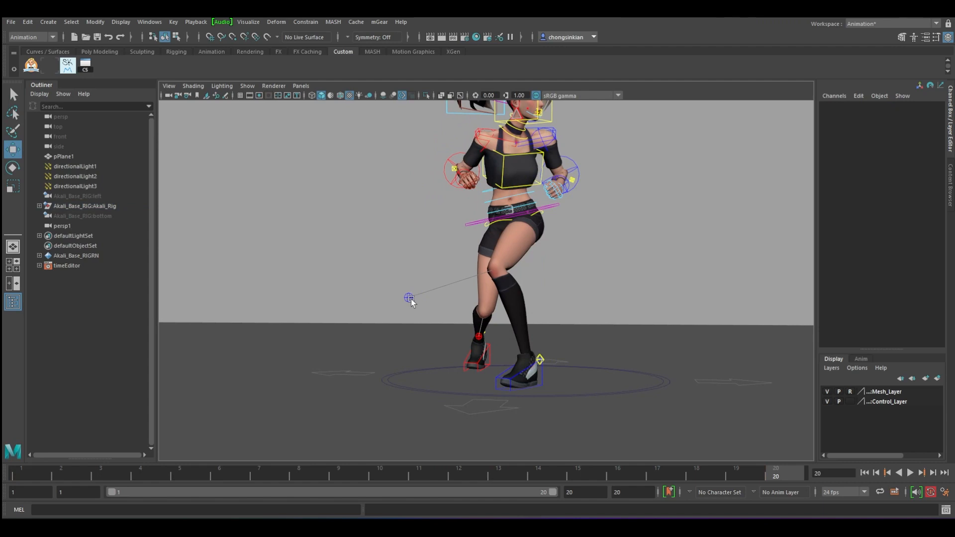
click(409, 297)
drag(409, 298, 520, 303)
key(q)
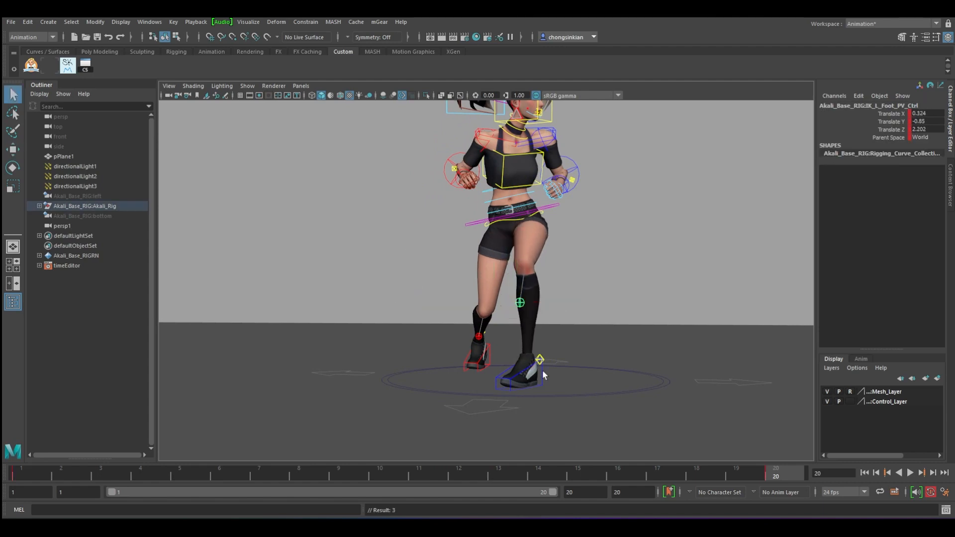
- Rotate the left foot control to about -8.9 degrees in Y and compare it with its frame 1 pose
click(543, 372)
key(e)
mouse_move(545, 368)
mouse_down()
mouse_move(559, 364)
mouse_move(532, 374)
mouse_up()
key(w)
key(f)
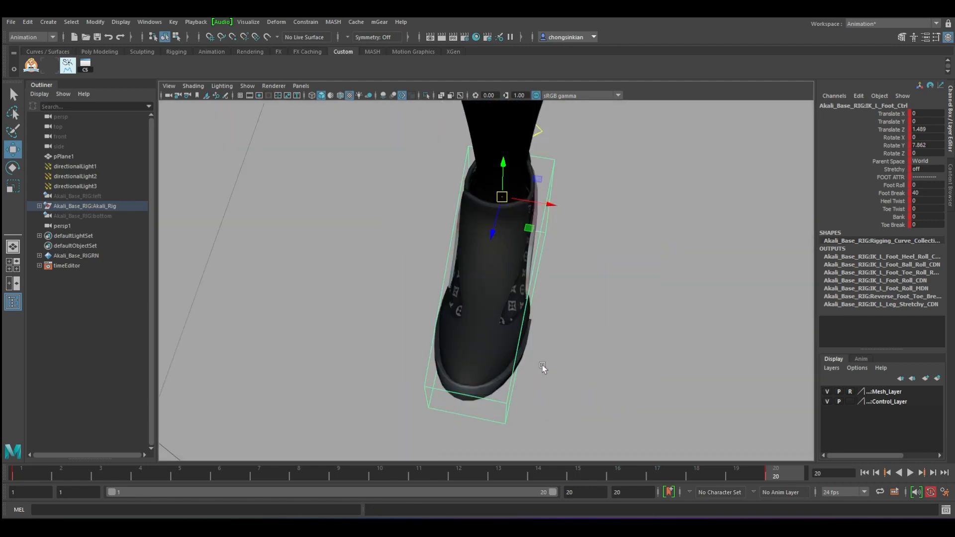
alt+right_drag(543, 366, 515, 343)
alt+drag(515, 344, 462, 336)
key(e)
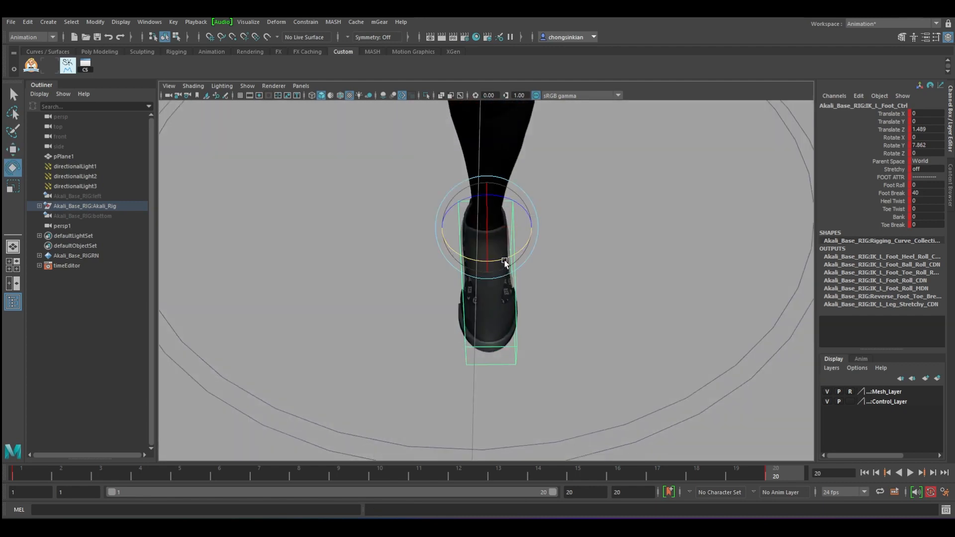
drag(505, 261, 494, 258)
key(comma)
key(period)
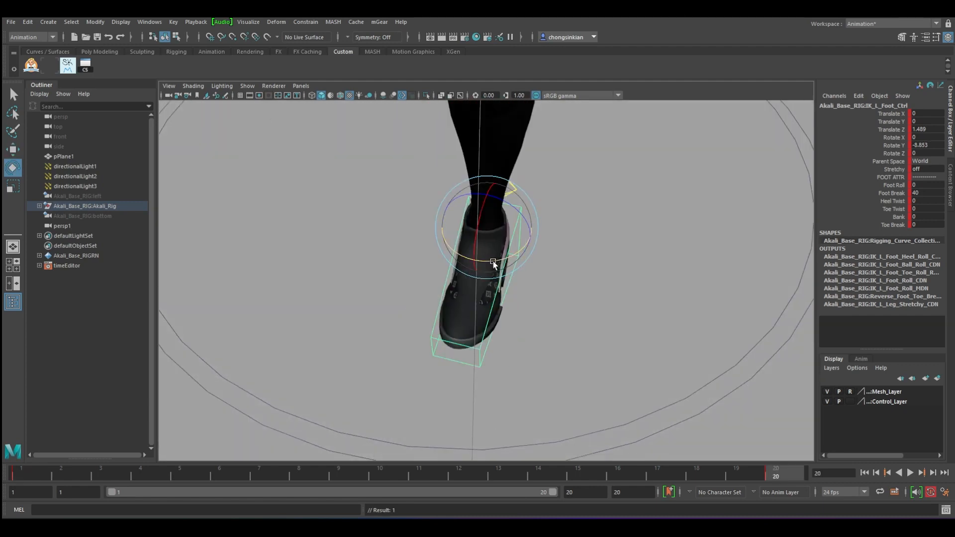
- Rotate the root control to about 17.6, -6.5, -4.3 degrees and move it to about -0.287, -0.945, 0.563
alt+drag(518, 258, 425, 247)
click(438, 160)
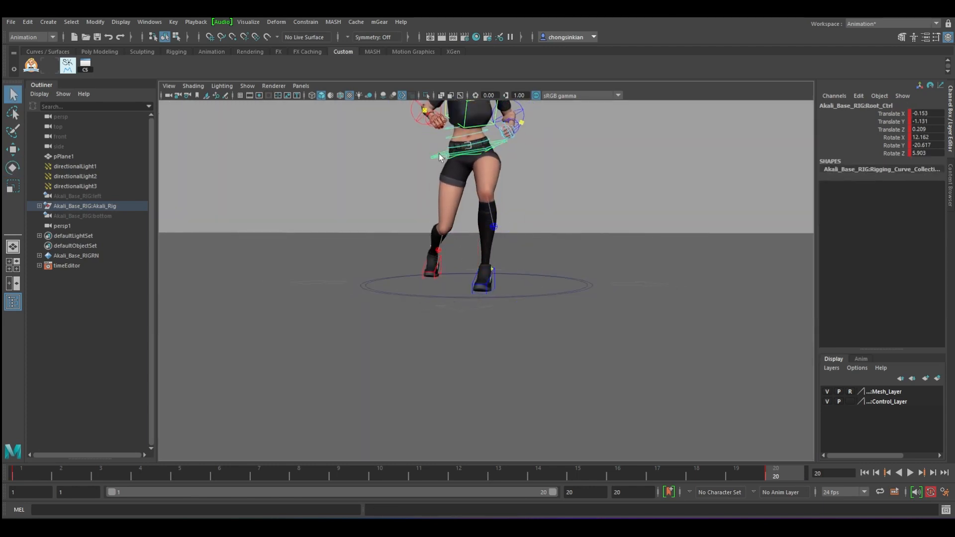
mouse_move(492, 127)
mouse_down()
mouse_move(492, 150)
mouse_move(462, 149)
mouse_move(482, 141)
mouse_move(483, 122)
mouse_up()
key(w)
key(e)
drag(489, 114, 536, 184)
key(q)
key(w)
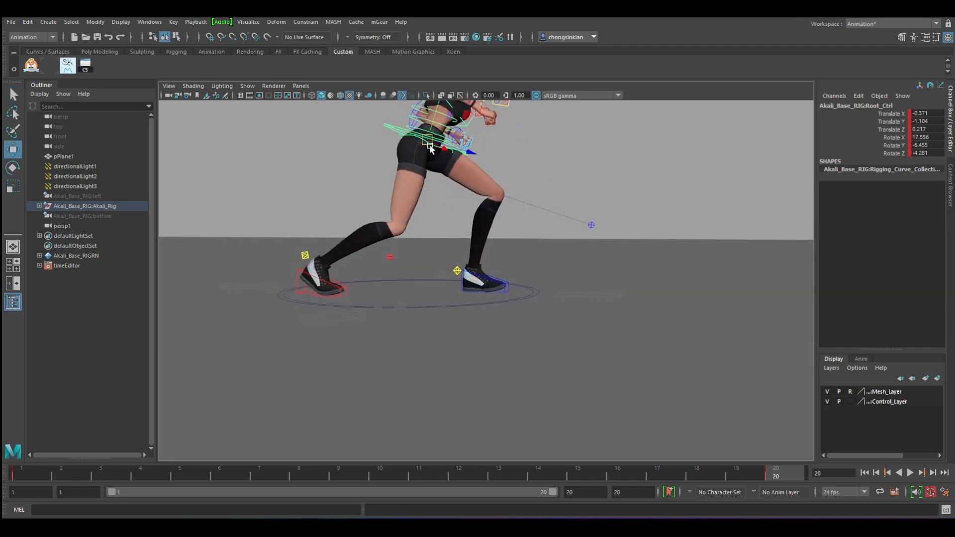
drag(431, 144, 444, 137)
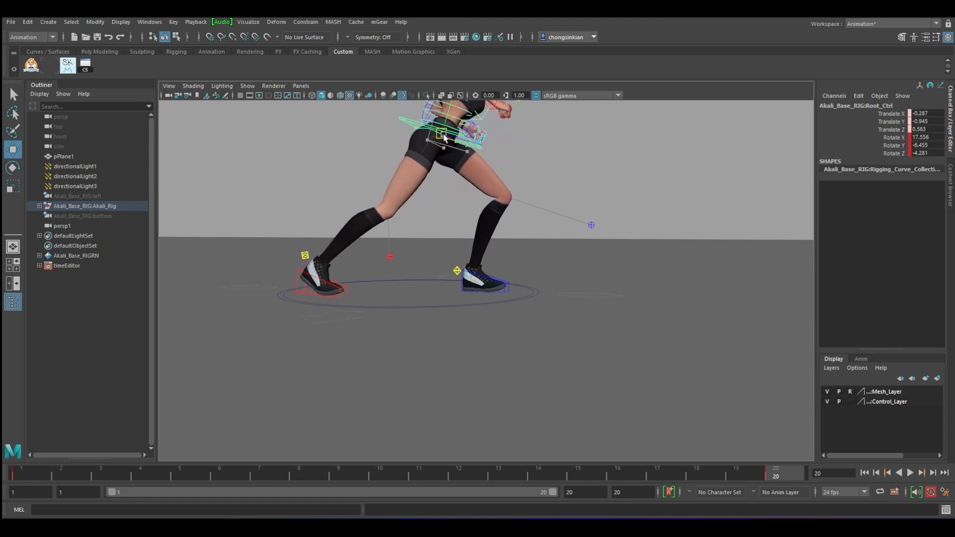
- Straighten the right arm by rotating the FK right elbow control to about -14 degrees in Y
alt+right_drag(444, 137, 378, 154)
alt+middle_drag(497, 143, 447, 160)
alt+drag(448, 160, 330, 180)
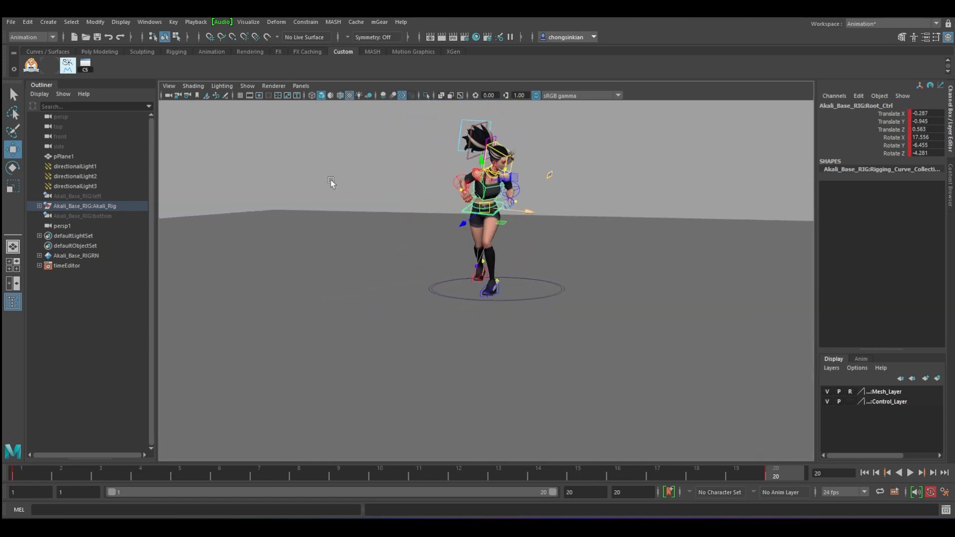
alt+right_drag(330, 180, 607, 196)
alt+middle_drag(540, 187, 524, 261)
key(q)
click(420, 171)
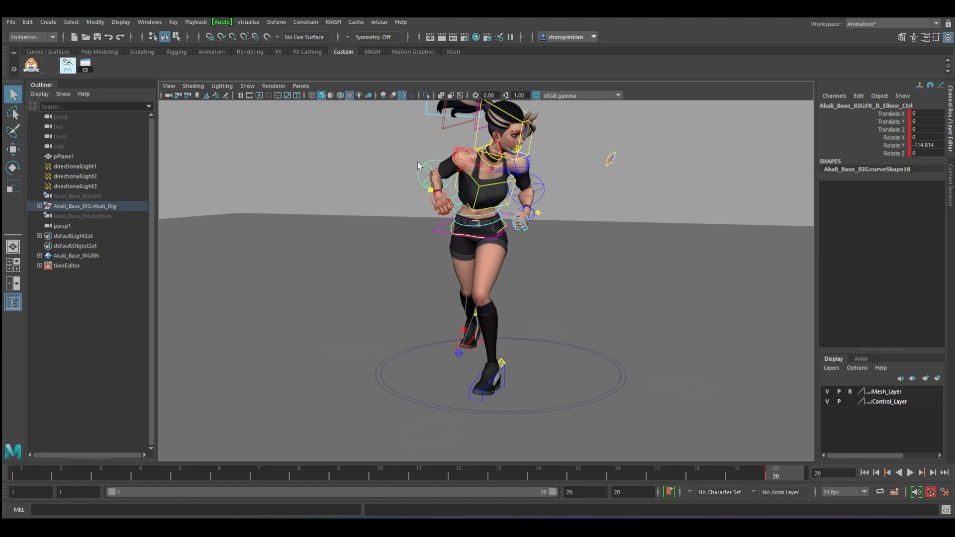
key(e)
drag(454, 179, 402, 225)
key(q)
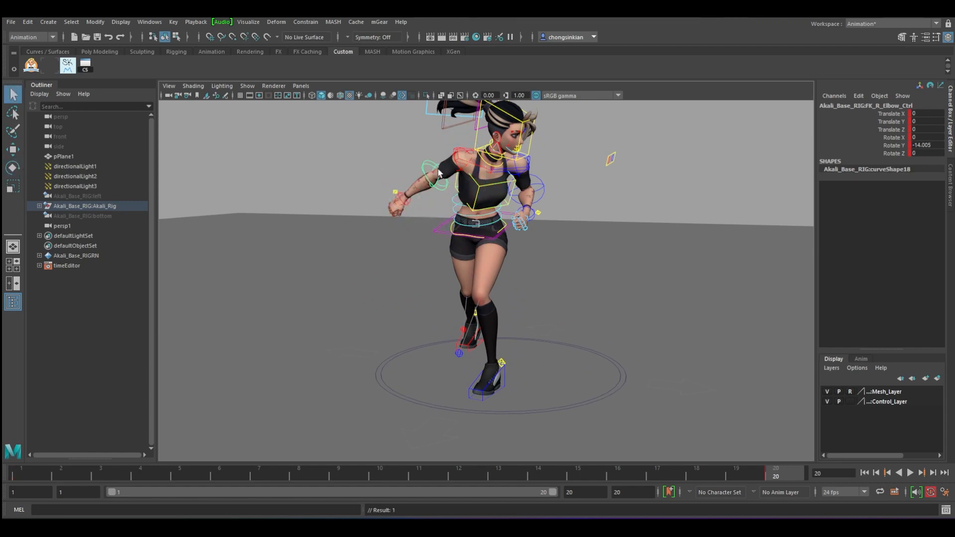
- Raise the right arm by rotating the FK right arm control to about -18.1, -9.2, 57.2 degrees
click(454, 170)
key(e)
drag(455, 170, 459, 169)
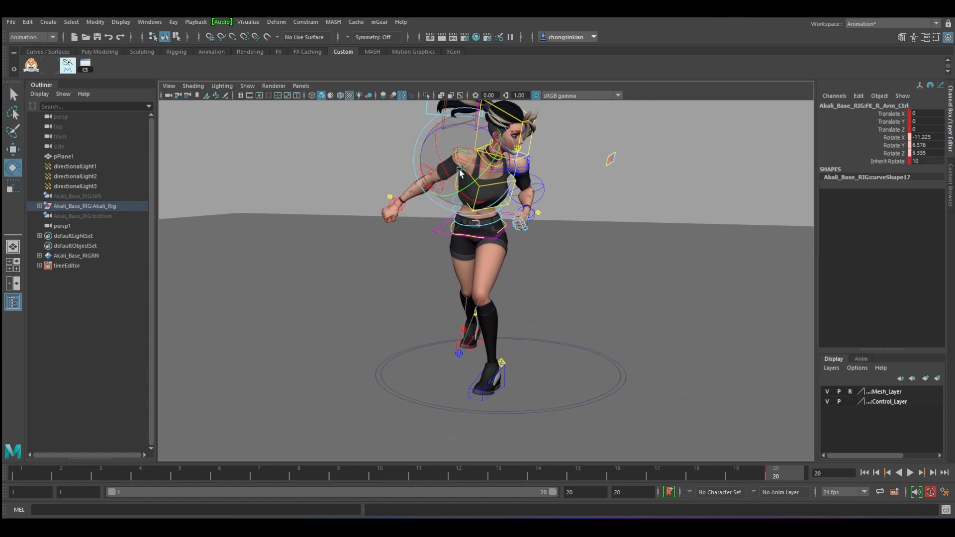
drag(470, 114, 496, 119)
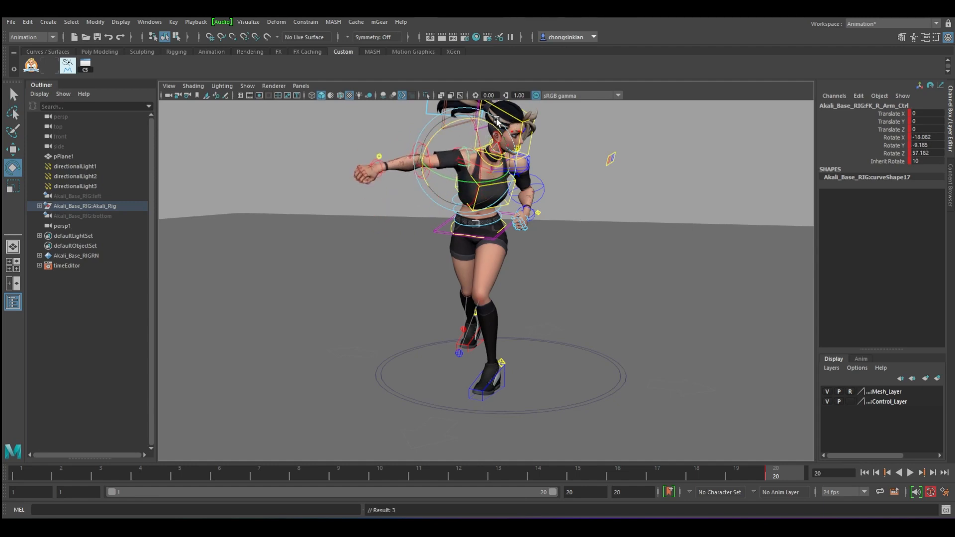
key(q)
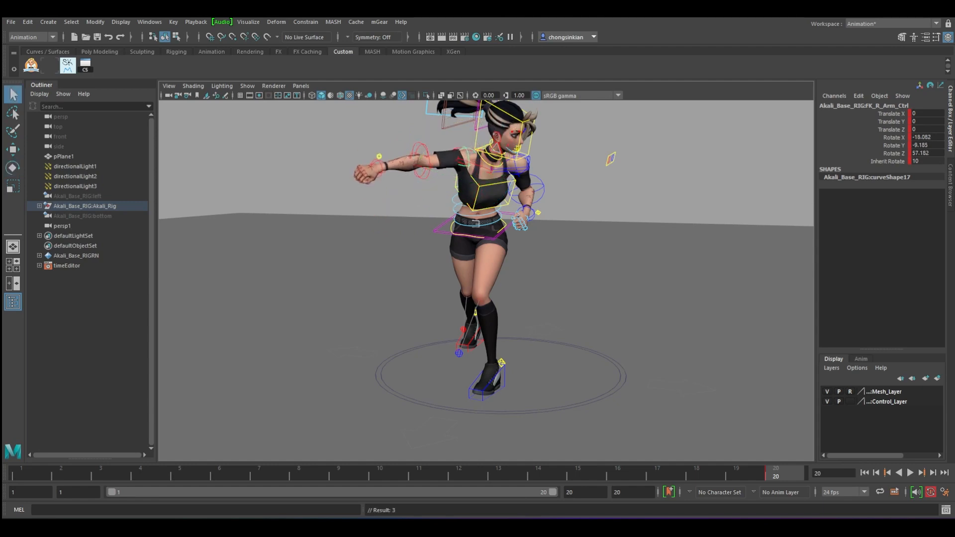
- Reset the FK right clavicle control's X, Y and Z rotation to 0
click(473, 165)
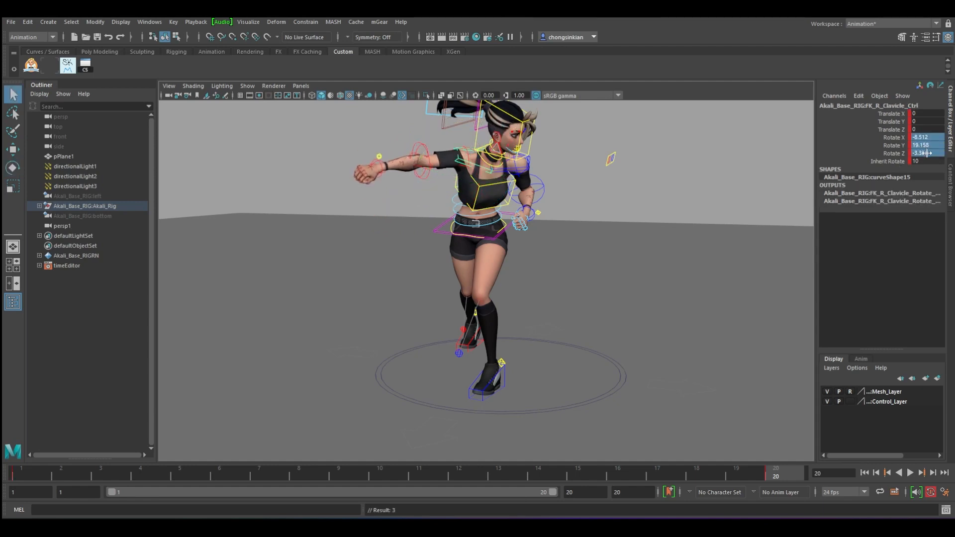
text(0)
key(Return)
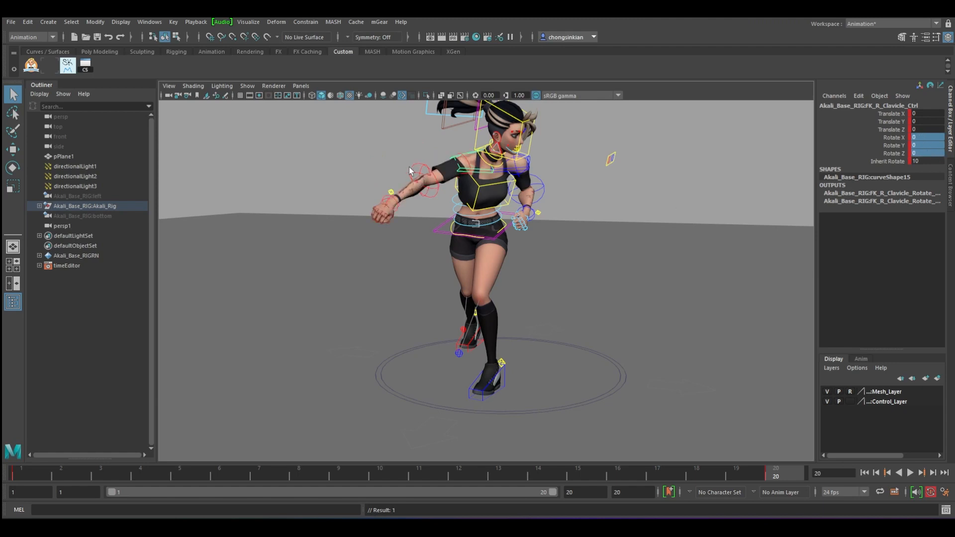
alt+drag(464, 181, 502, 205)
key(e)
key(q)
- Rotate the FK right wrist control to about -15.2, -6.4, 18.4 degrees
click(421, 220)
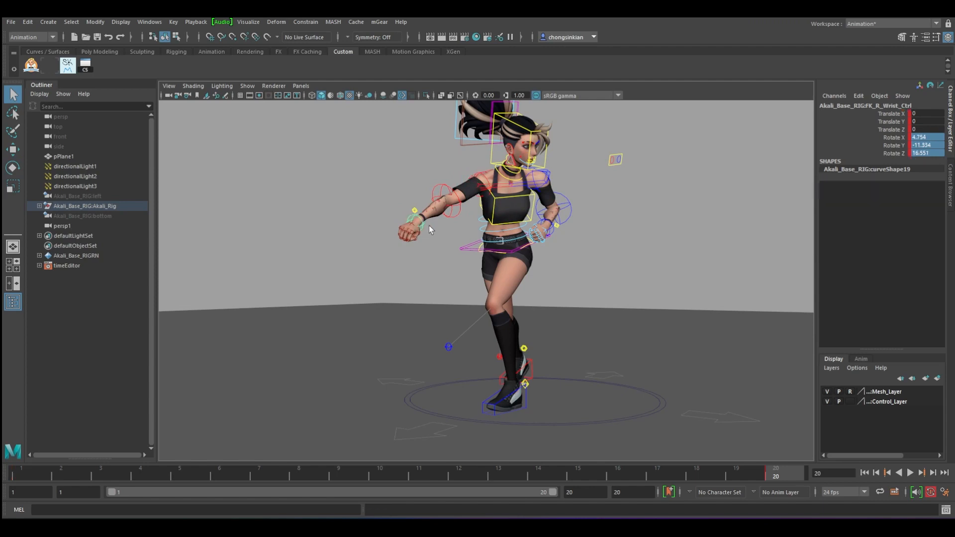
key(e)
drag(429, 197, 428, 199)
key(q)
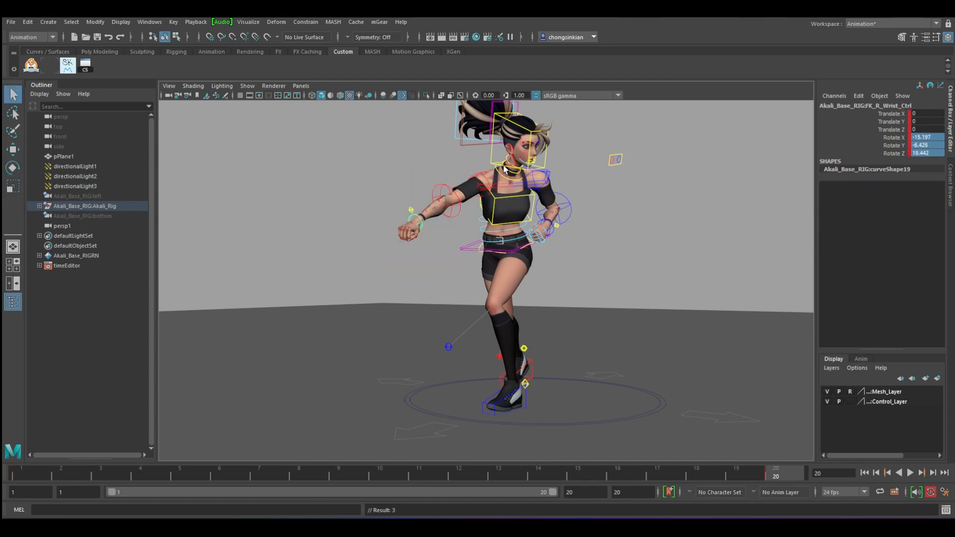
- Rotate the chest spline control to twist the torso so the right shoulder comes forward into the punch
click(499, 197)
key(e)
drag(480, 186, 494, 208)
key(q)
- Aim the right arm forward by rotating the FK right arm control to about -21.3, -4.9, 66.2 degrees
click(485, 158)
key(e)
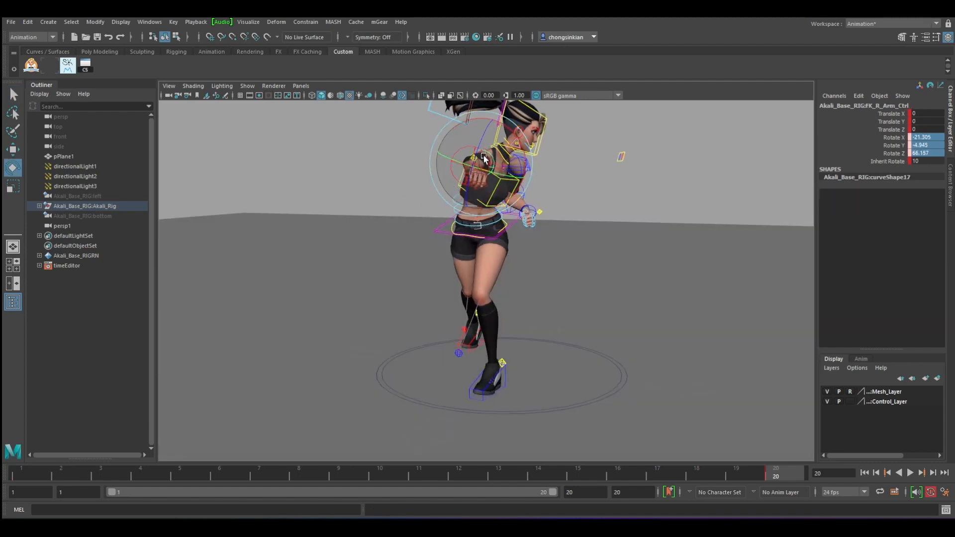
key(q)
alt+drag(494, 159, 535, 181)
click(532, 163)
click(502, 185)
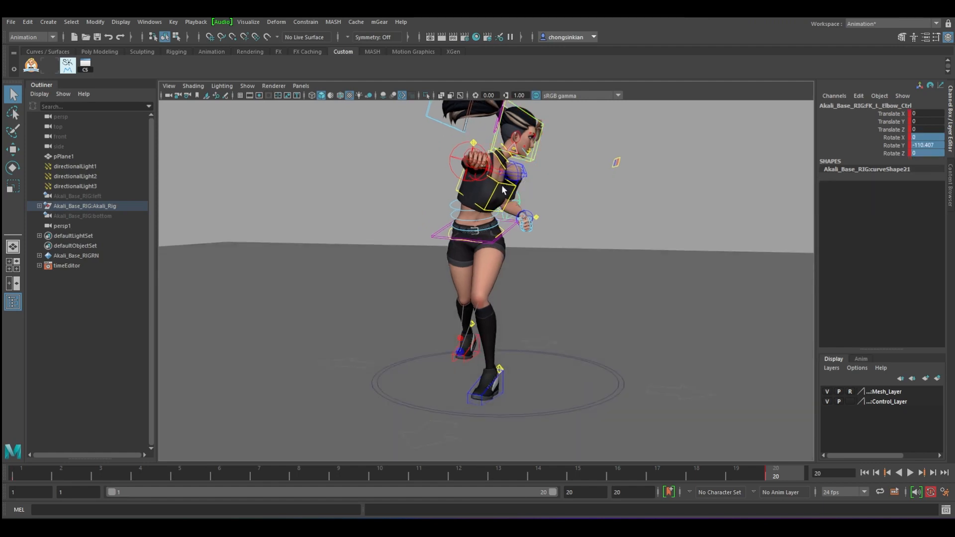
- Rotate the chest spline control to about 34, 63.2, -25.9 degrees
click(501, 194)
key(e)
drag(488, 212, 468, 219)
key(q)
- Adjust the punch direction by rotating the FK right arm control to about -25.1, -1.1, 73.4 degrees
click(486, 159)
key(e)
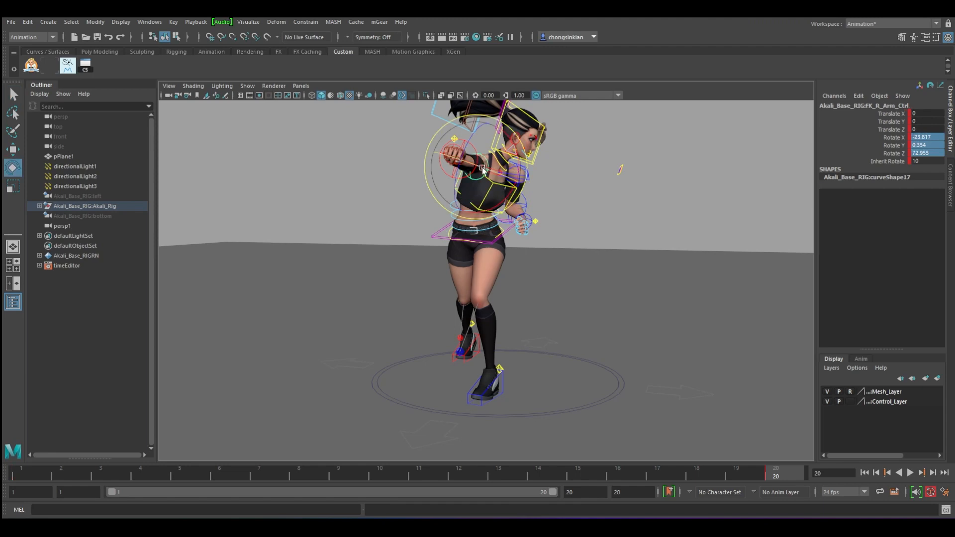
drag(489, 168, 471, 217)
key(q)
click(477, 169)
key(e)
key(q)
click(495, 176)
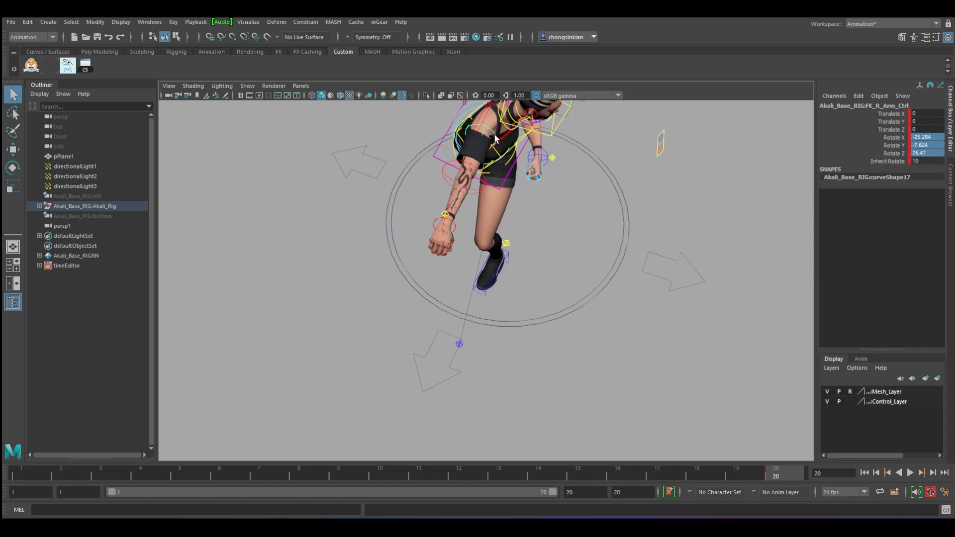
key(e)
drag(497, 174, 490, 175)
key(q)
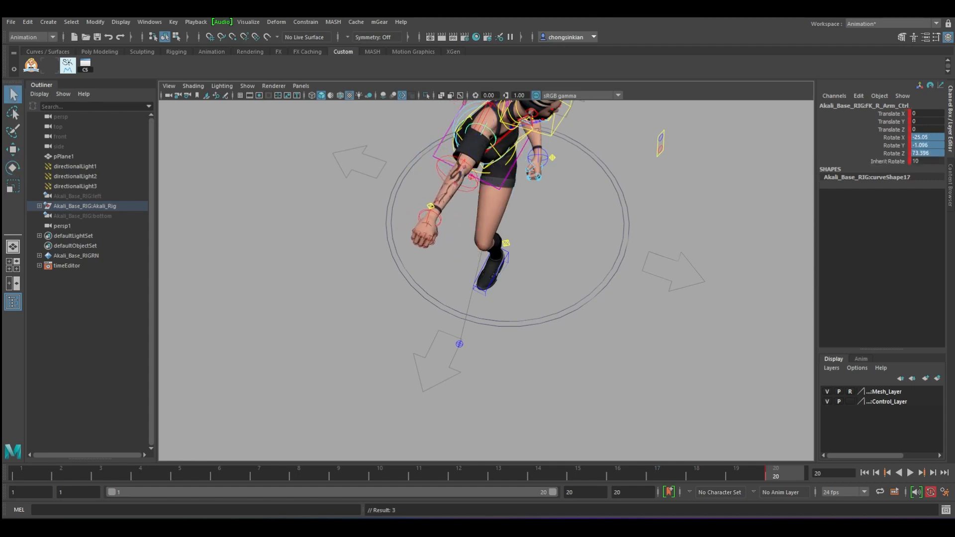
- Rotate the FK right clavicle control to about 2.5, -26.6, 9.9 degrees and compare it with its frame 1 pose
click(431, 121)
key(e)
click(489, 108)
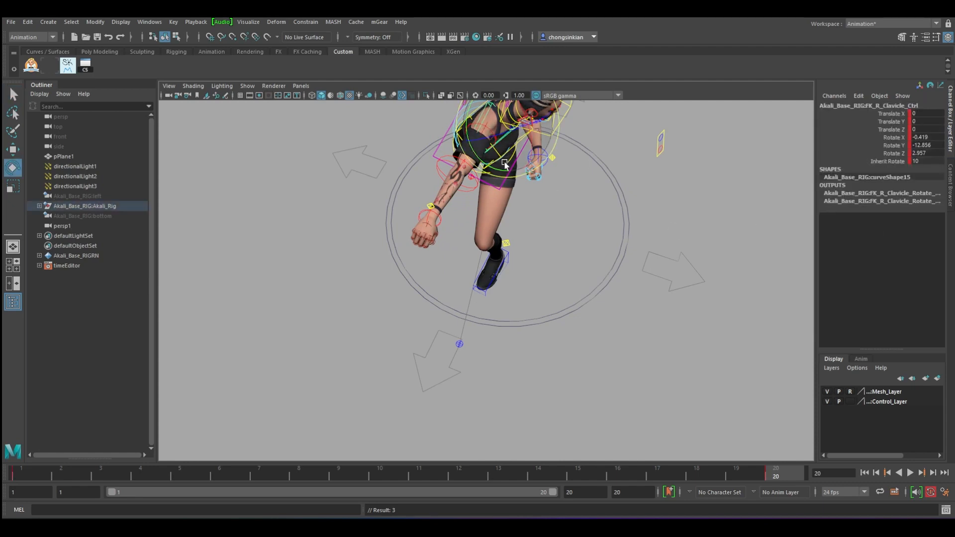
drag(502, 159, 521, 195)
key(comma)
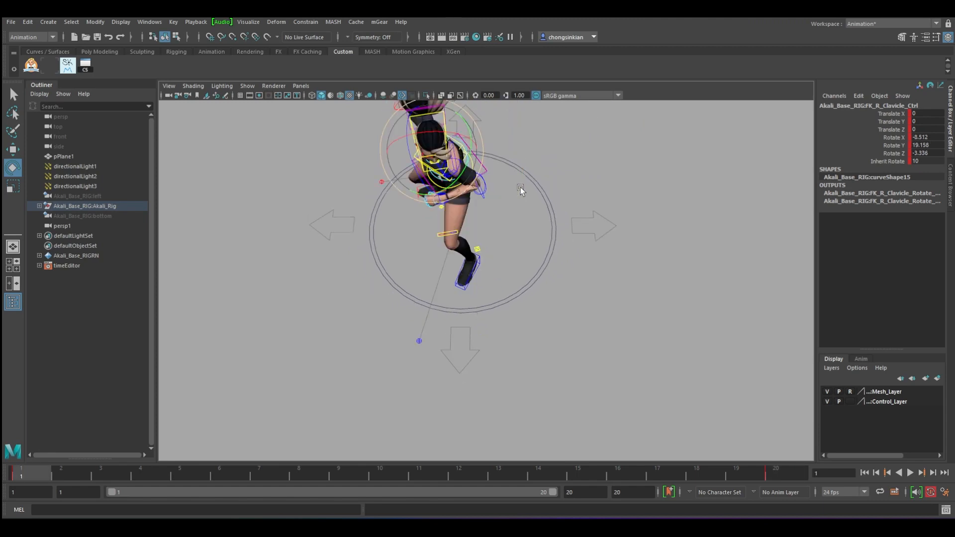
key(period)
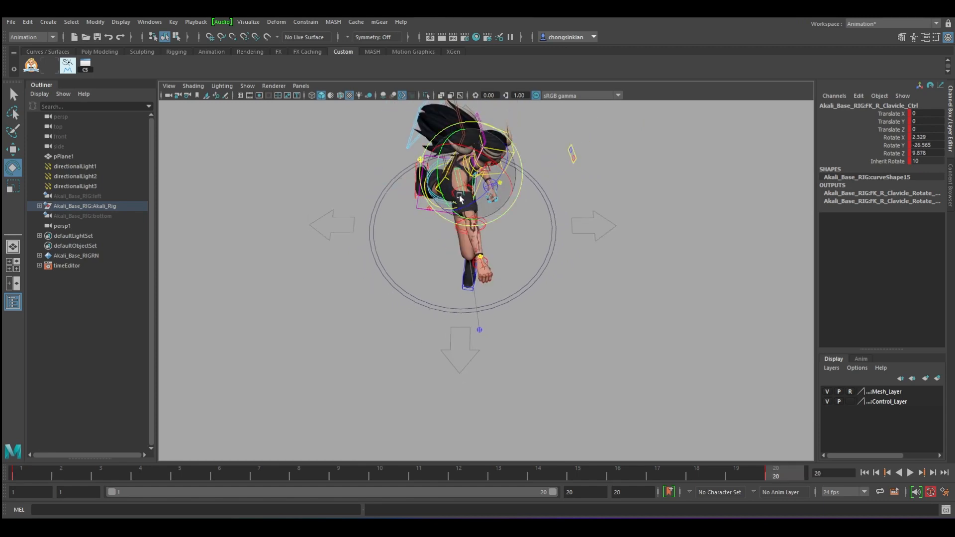
- Rotate the FK right clavicle control to about 5.8, -26.6, -9.8 degrees and key it at frame 20
drag(460, 198, 448, 200)
key(s)
key(comma)
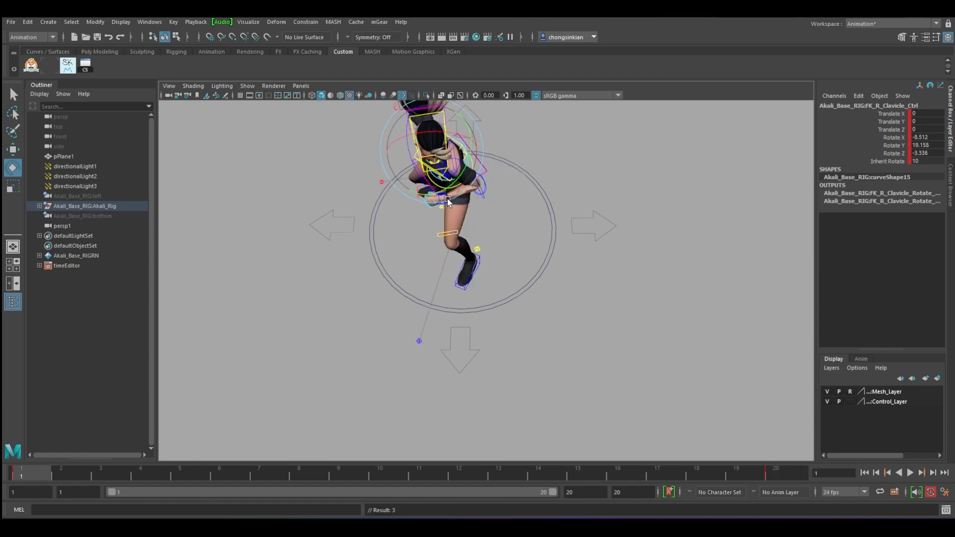
key(period)
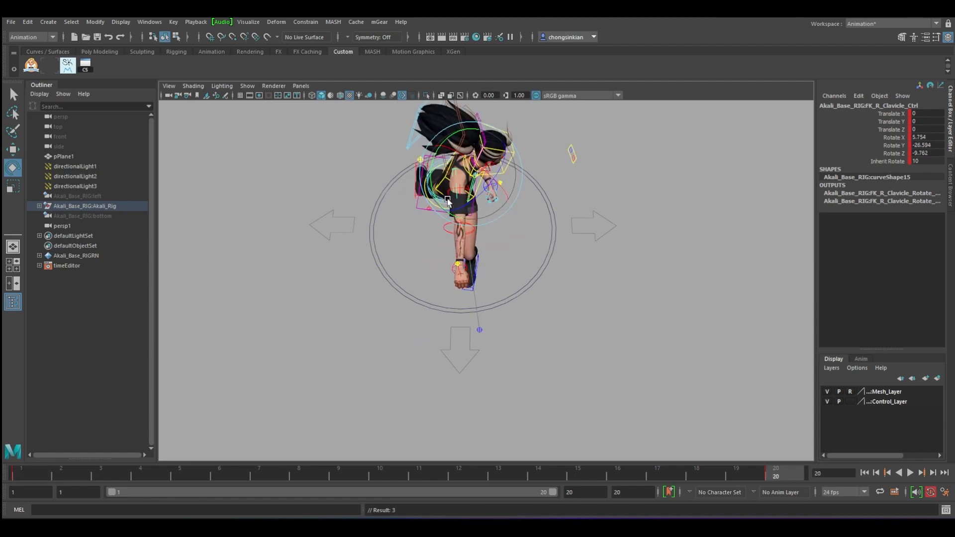
key(comma)
key(period)
key(q)
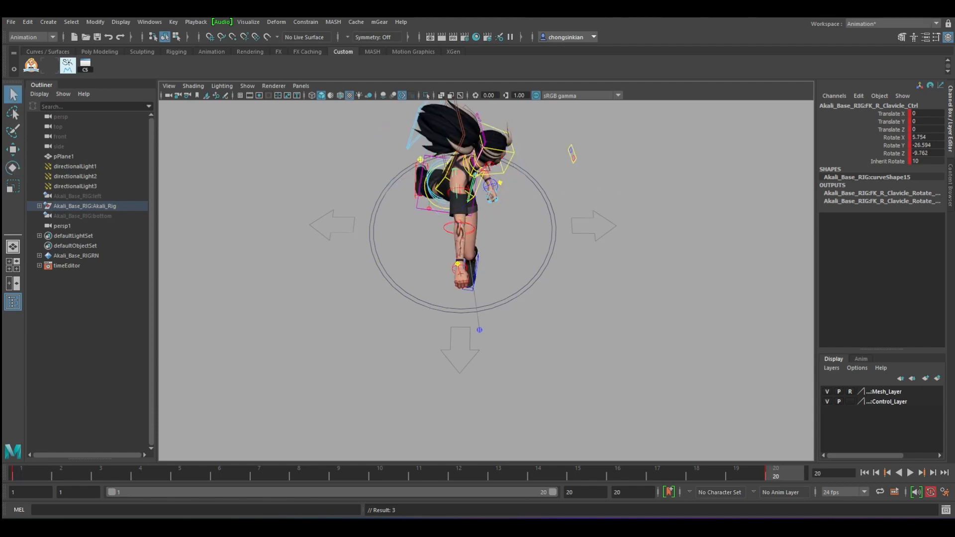
- Rotate the chest spline control to about 43, 74.4, -7.3 degrees and key it at frame 20
key(alt+d)
key(e)
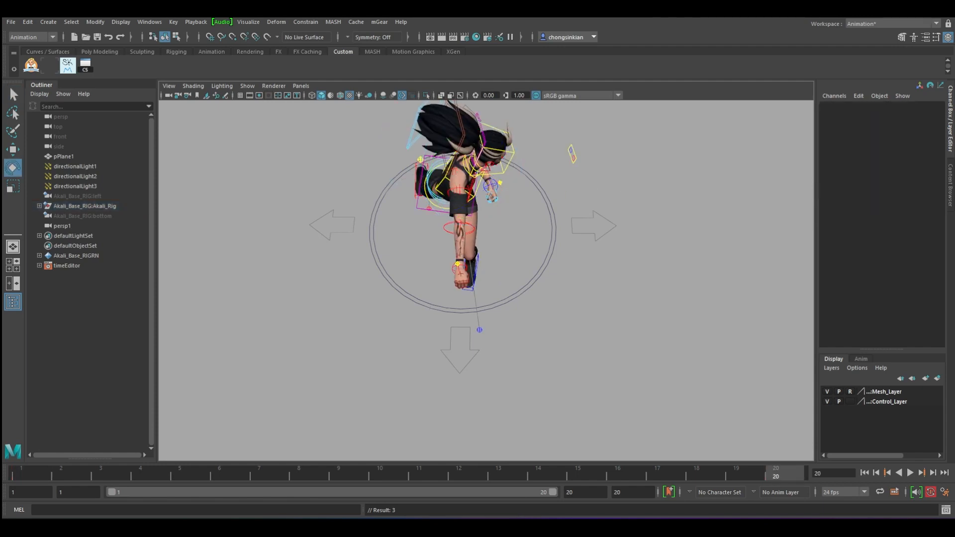
click(443, 182)
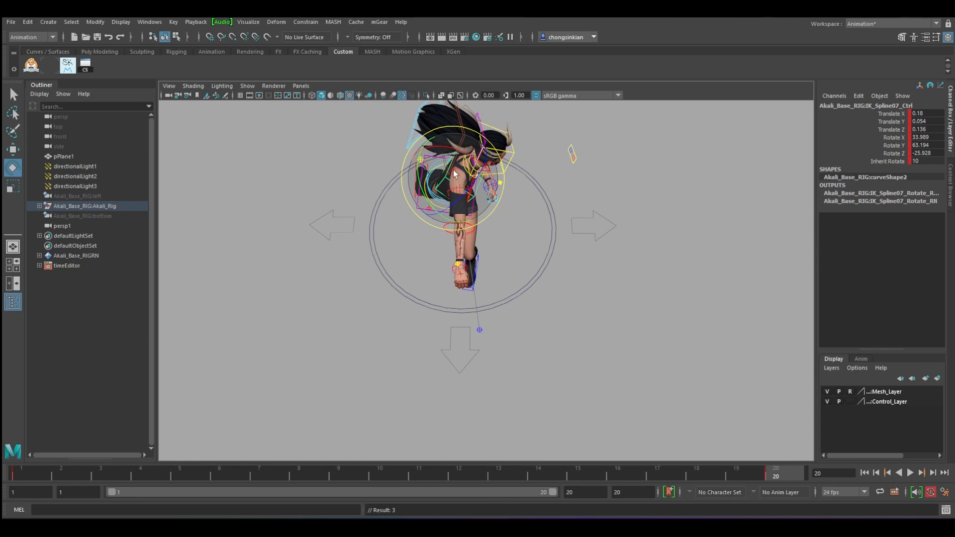
drag(453, 169, 454, 185)
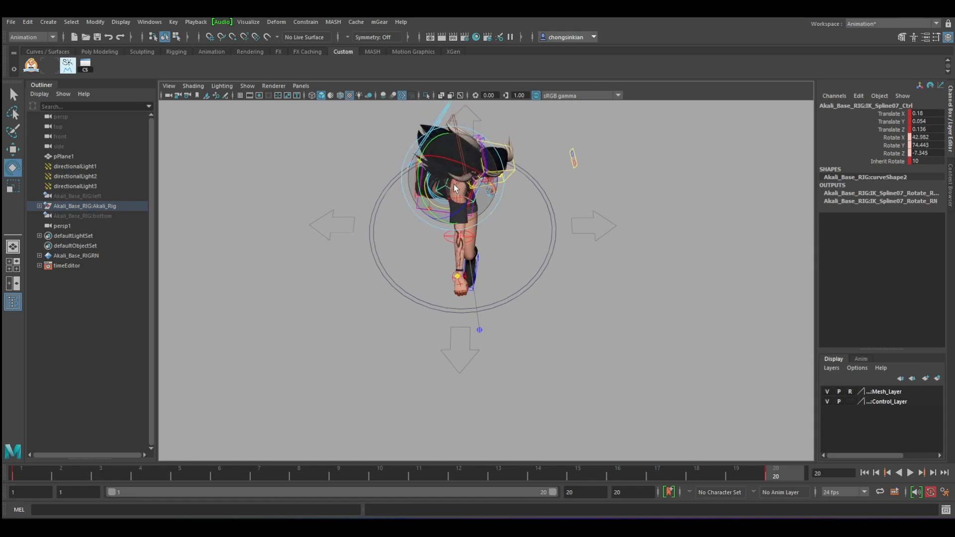
key(s)
- Compare the frame 1 stance with the frame 20 punch pose from several angles
alt+drag(501, 240, 494, 198)
key(comma)
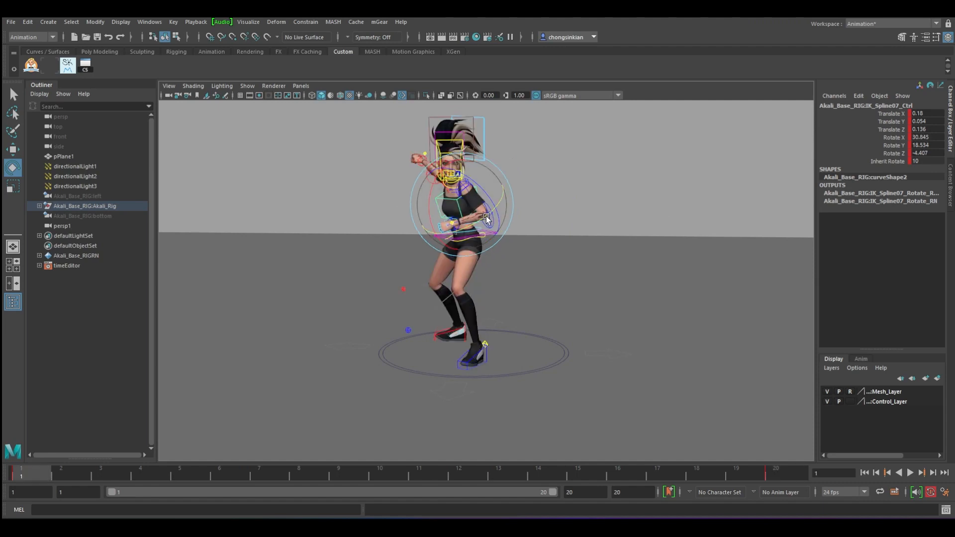
key(period)
key(comma)
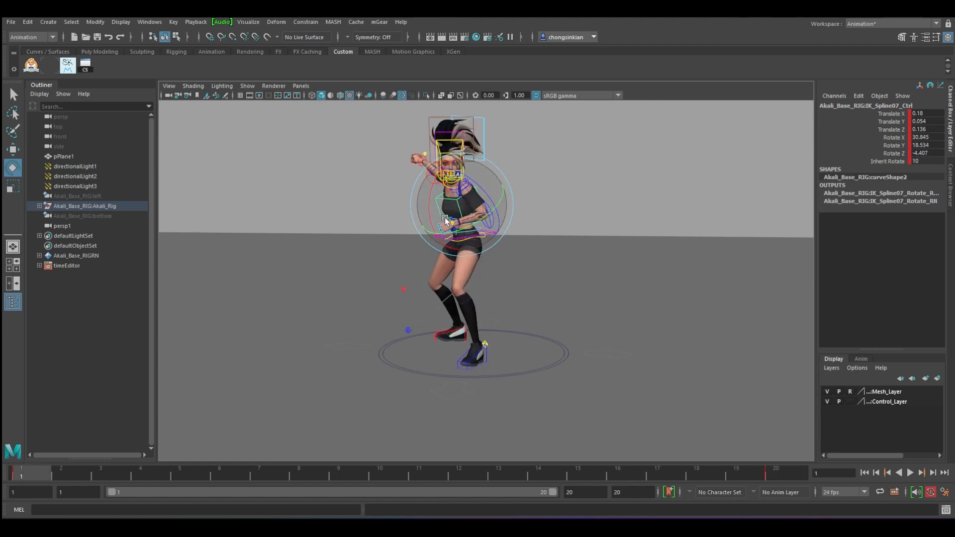
alt+drag(554, 202, 528, 224)
key(q)
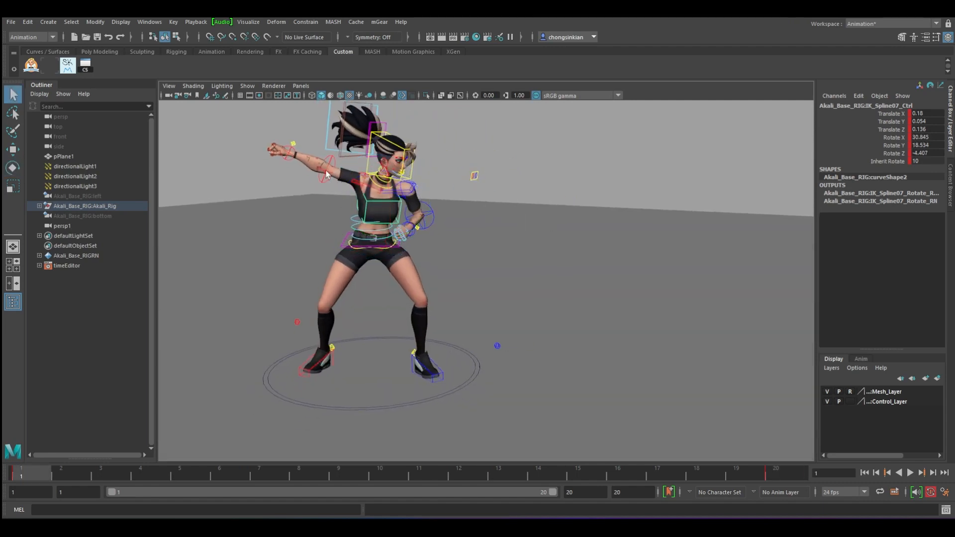
- Select and key all rig controls at frame 1, and check the pose at frame 20
click(327, 167)
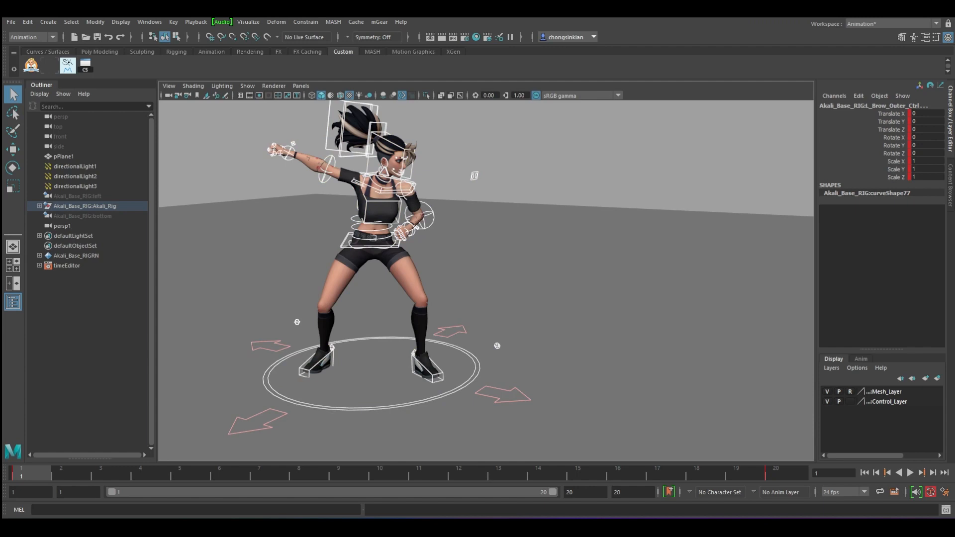
key(ctrl+z)
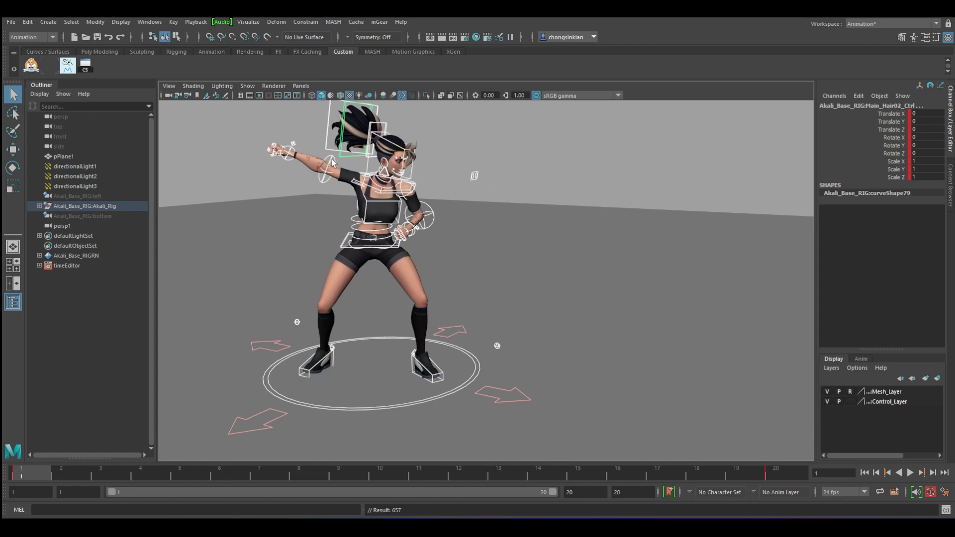
click(790, 473)
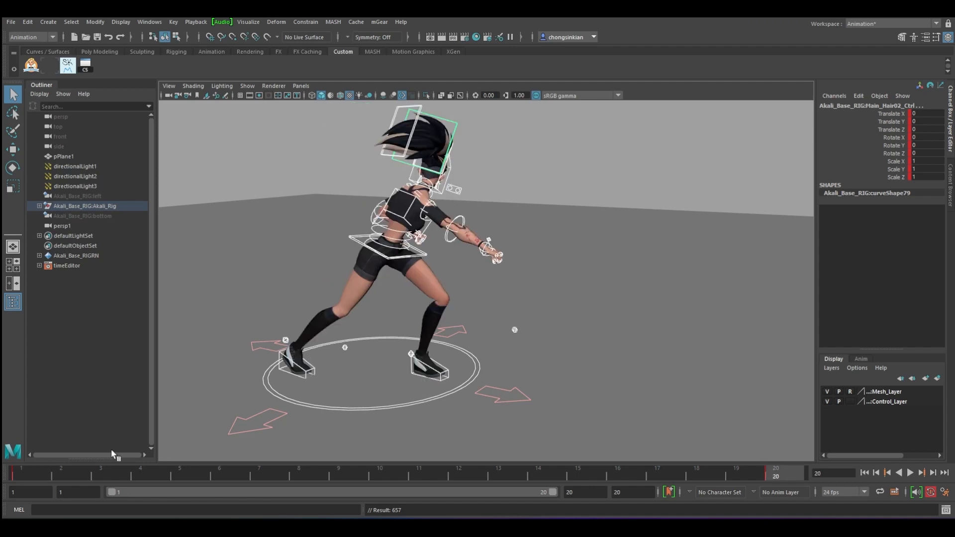
- At frame 1, bend the right arm by rotating the FK right elbow control to about -89.4 degrees in Y
click(36, 473)
click(334, 163)
key(e)
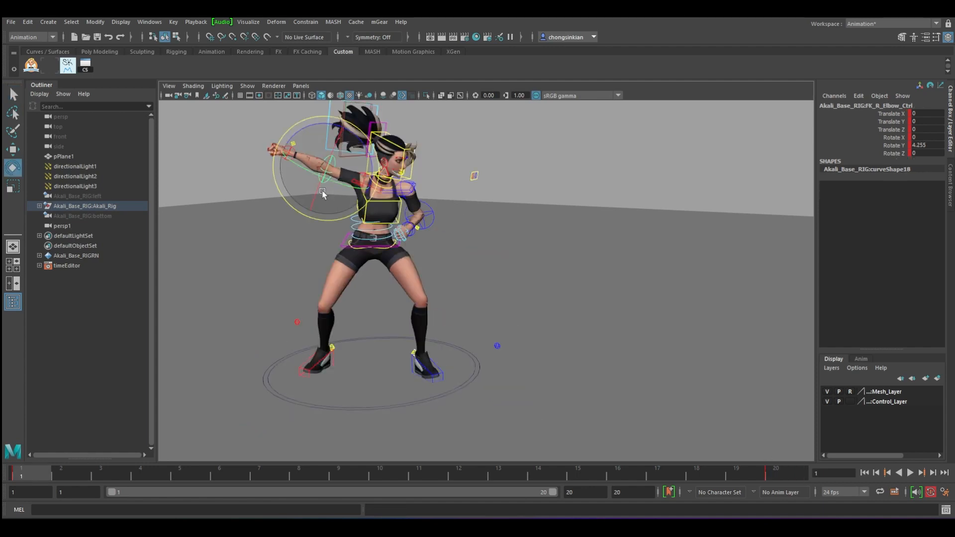
drag(306, 166, 366, 188)
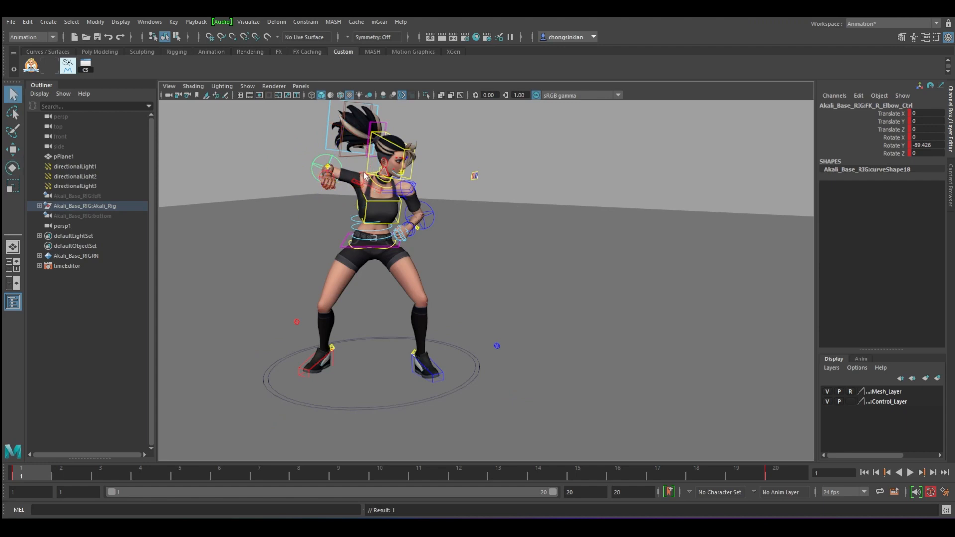
- Lower the right upper arm at frame 1 by rotating and keying the FK right arm control to about -23.7 degrees in Y and 5.6 in Z
click(371, 171)
drag(368, 141, 326, 166)
key(shift+e)
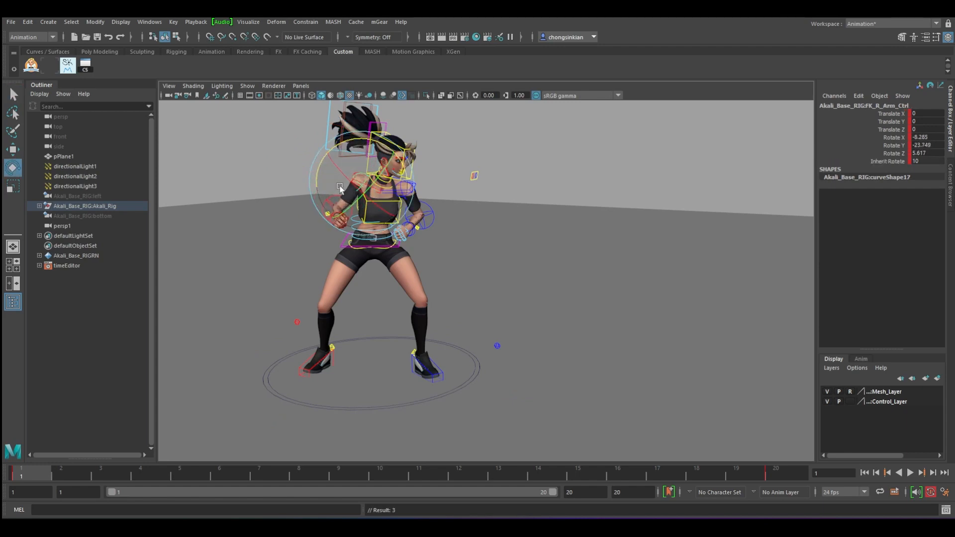
key(q)
- Bend the FK right elbow control to about -107.4 degrees in Y at frame 1 and key its rotation
click(337, 209)
key(e)
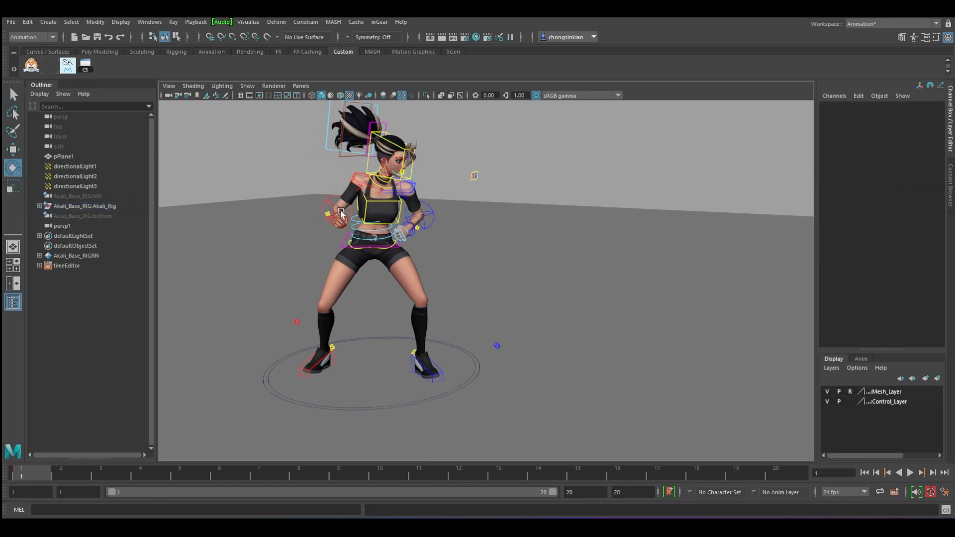
click(329, 200)
drag(371, 187, 359, 204)
key(shift+e)
key(q)
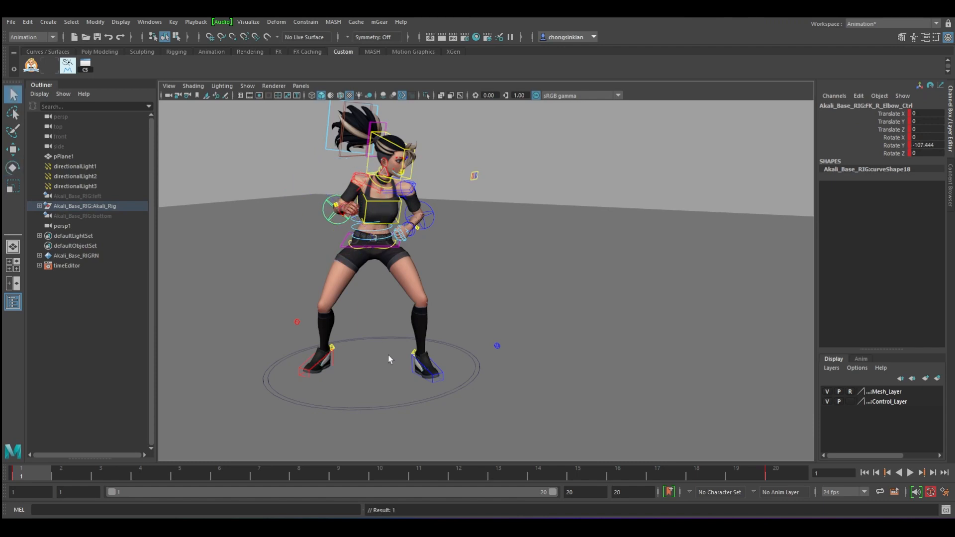
- At frame 20, rotate the FK right clavicle control to adjust the punching shoulder
click(787, 474)
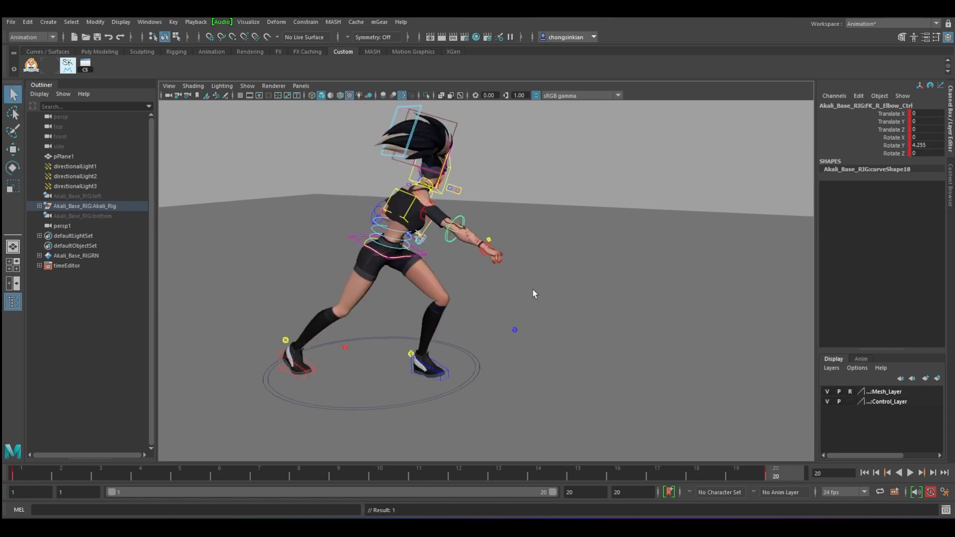
click(418, 195)
key(e)
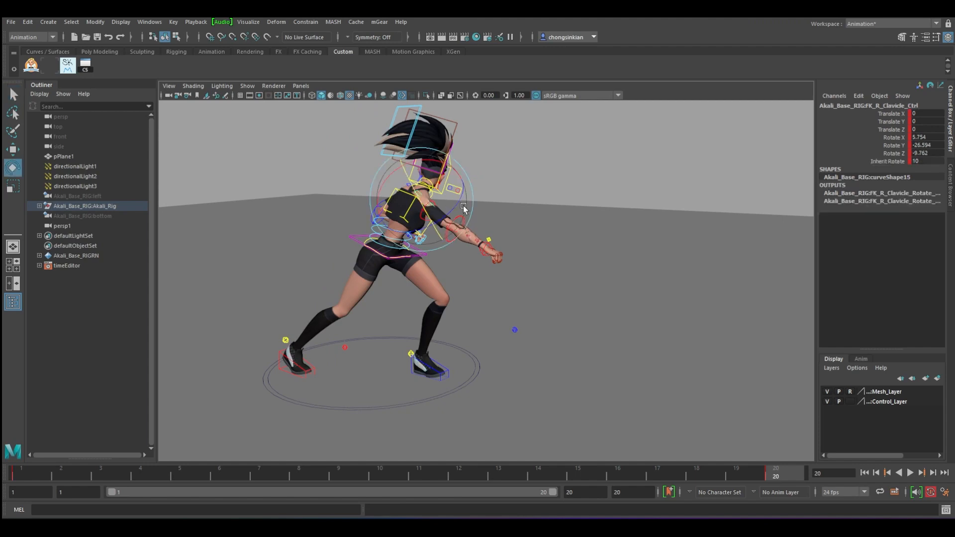
mouse_move(464, 205)
mouse_down()
mouse_move(456, 199)
mouse_move(471, 188)
mouse_move(404, 228)
mouse_move(478, 210)
mouse_up()
key(q)
- Rotate the FK right arm control to about -23.7, 6.1, 61.9 degrees at frame 20 and compare the pose with frame 1
click(443, 208)
key(e)
key(q)
alt+drag(523, 234, 558, 247)
key(comma)
key(period)
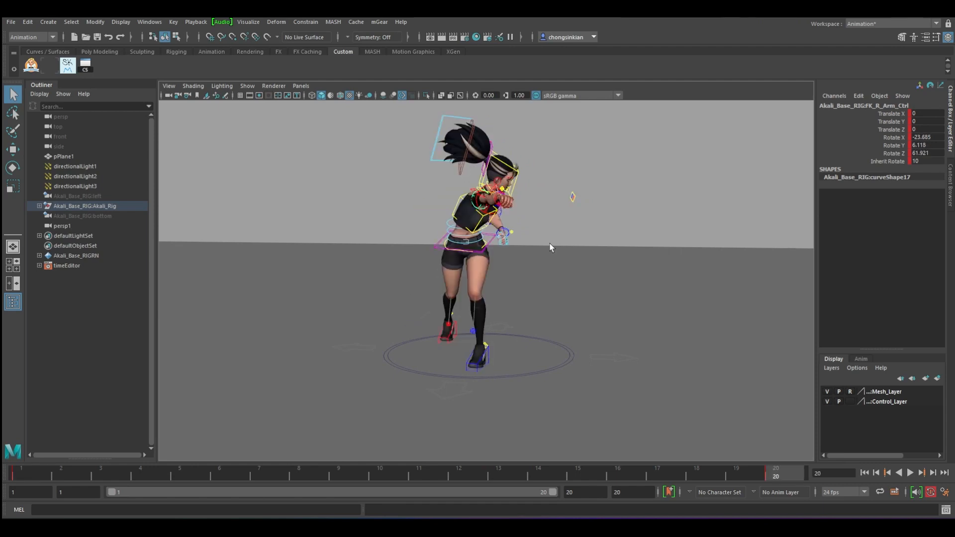
key(e)
mouse_move(464, 203)
mouse_down()
mouse_move(451, 200)
mouse_move(460, 200)
mouse_up()
key(shift+e)
key(ctrl+z)
key(ctrl+z)
key(ctrl+z)
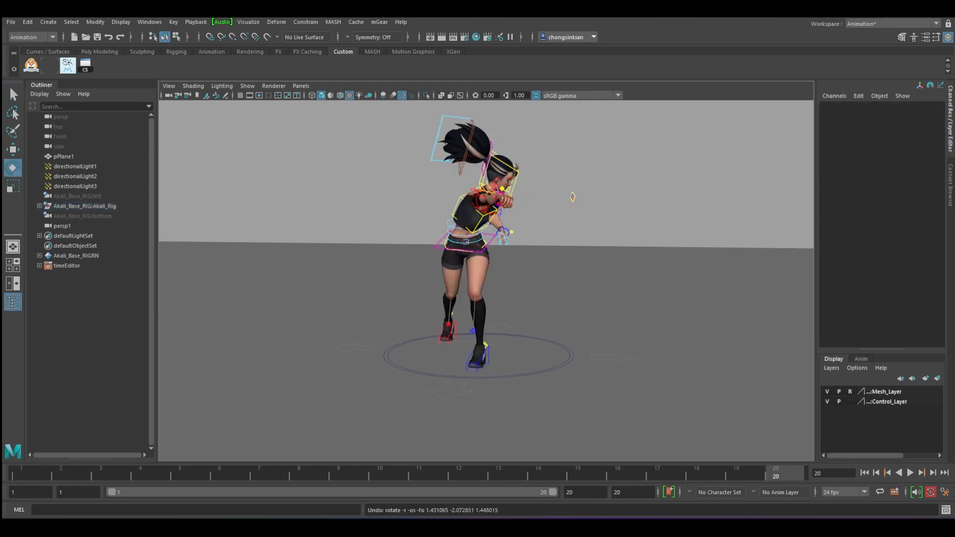
- Rotate the upper spine control IK_Spline07 to about 38.6, 61.8, 0.5 degrees at frame 20 and compare with frame 1
mouse_move(462, 213)
mouse_down()
mouse_move(451, 215)
mouse_move(476, 209)
mouse_move(479, 220)
mouse_move(385, 227)
mouse_move(473, 221)
mouse_up()
key(comma)
key(period)
key(q)
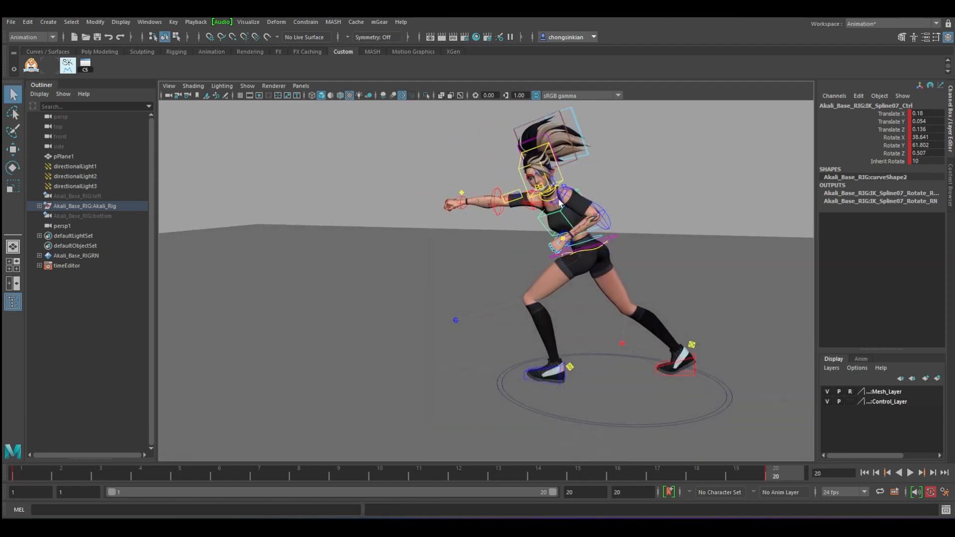
- Pull the left arm back at frame 20 by rotating and keying the FK left arm control and the adjacent shoulder control
click(570, 202)
click(571, 199)
key(e)
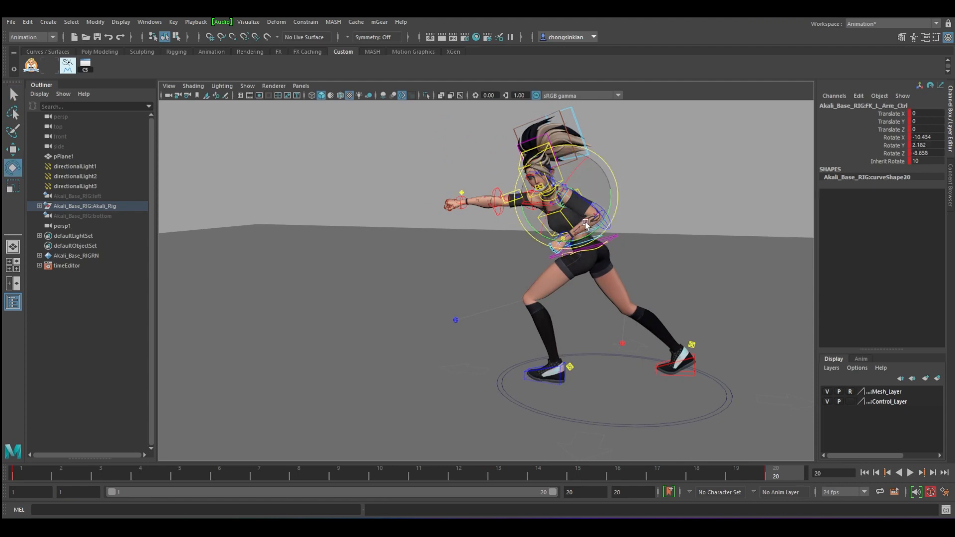
drag(584, 220, 672, 185)
key(shift+e)
key(q)
click(552, 201)
click(557, 202)
key(e)
key(shift+e)
key(q)
- Rotate the FK head control to about -65.7, -18.9, -20.8 degrees at frame 20 and compare with frame 1
click(561, 182)
alt+drag(576, 183, 521, 218)
key(e)
key(q)
key(comma)
key(period)
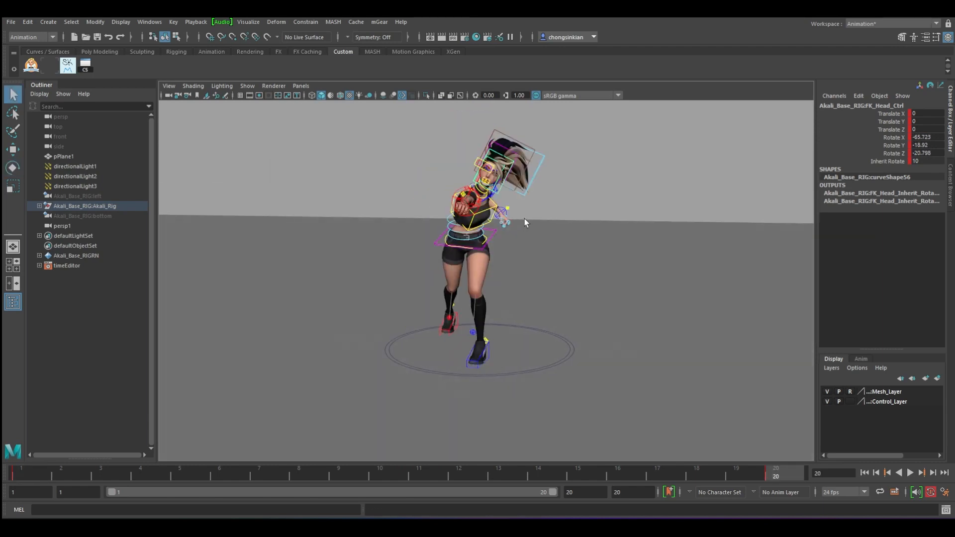
key(comma)
key(period)
- Turn the head toward the punch by rotating the FK head control to about -58.3, 4.5, -9.3 degrees at frame 20 and key it
key(e)
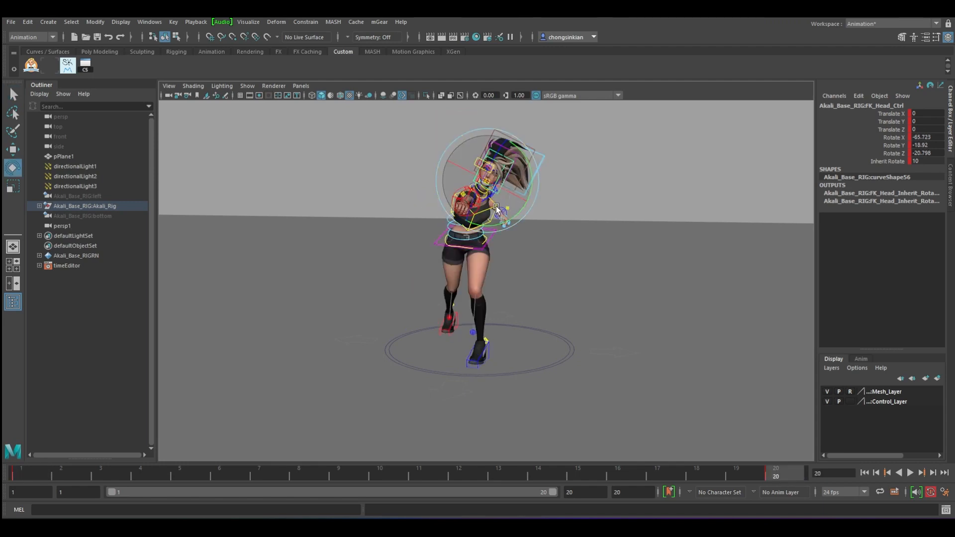
drag(505, 206, 470, 179)
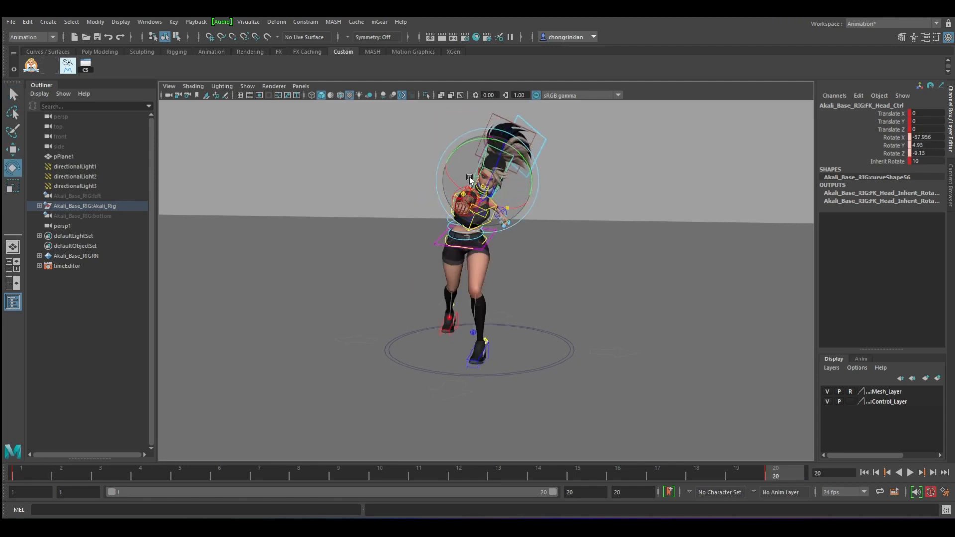
key(s)
key(comma)
key(period)
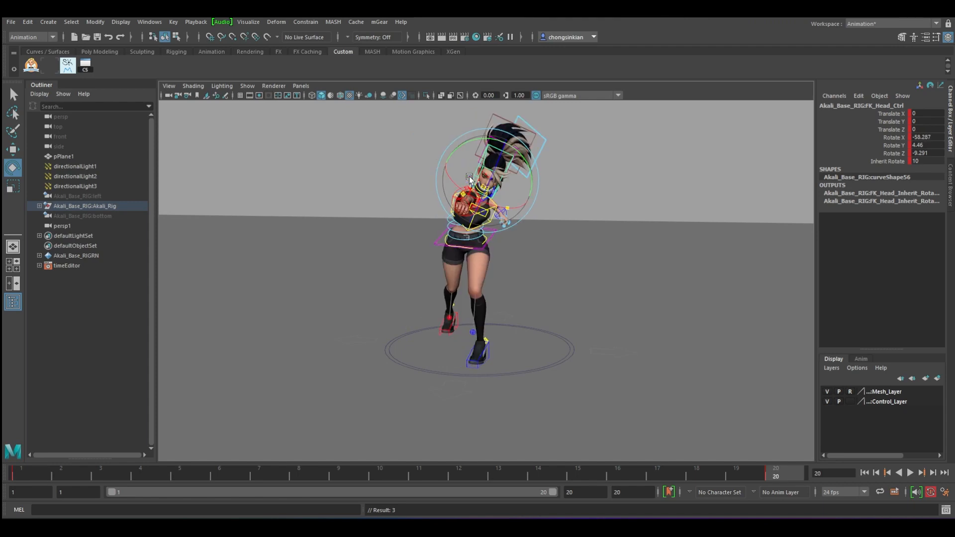
key(comma)
key(period)
key(comma)
key(period)
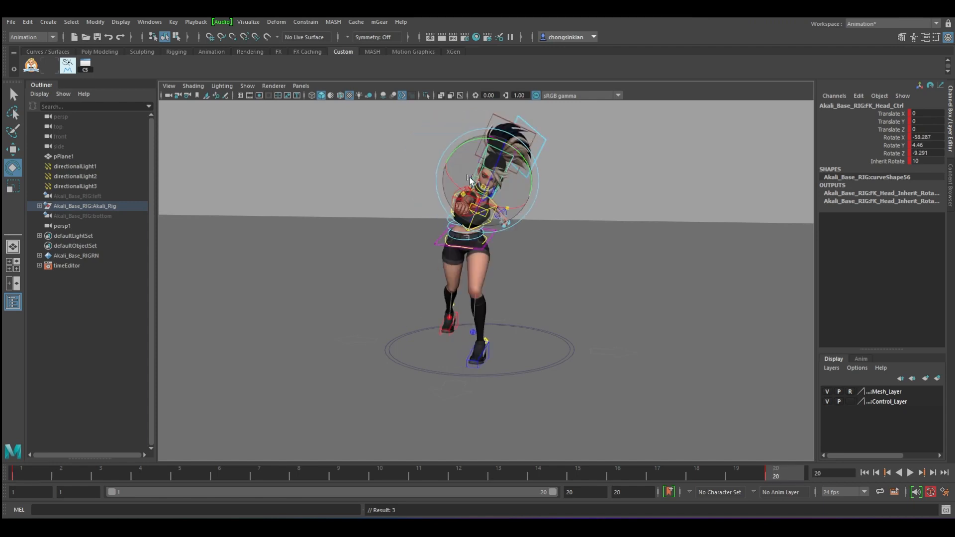
key(comma)
key(period)
- Hide the rig's control curves and compare the frame 1 stance with the frame 20 punch pose from the side
alt+drag(458, 249, 564, 251)
alt+right_drag(565, 252, 454, 254)
key(q)
alt+drag(454, 254, 469, 255)
key(alt+1)
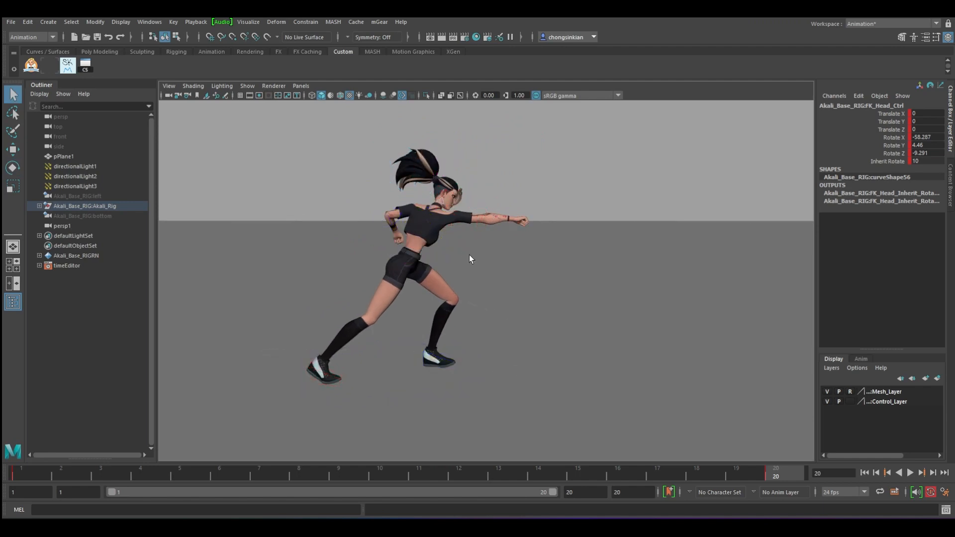
key(comma)
key(period)
key(comma)
key(period)
key(comma)
key(period)
key(comma)
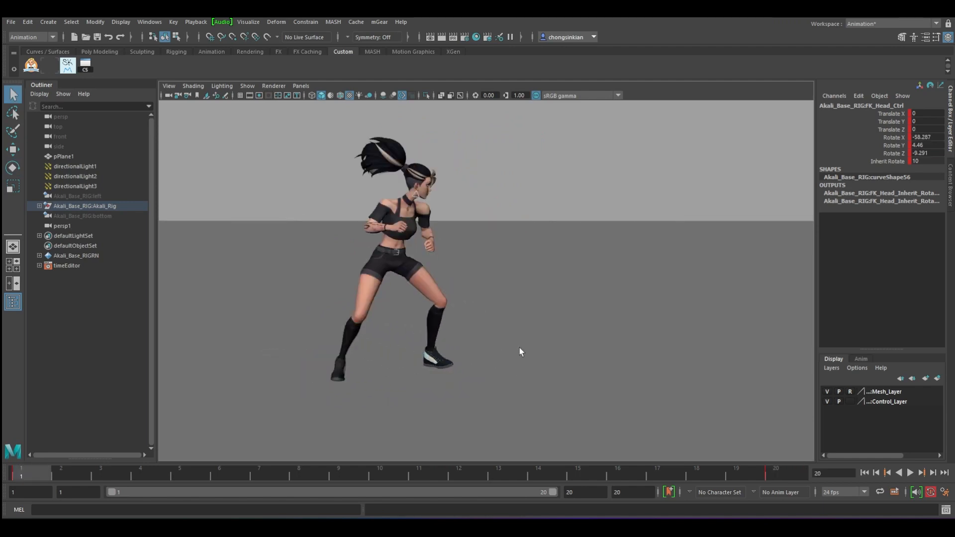
key(period)
key(comma)
key(period)
key(comma)
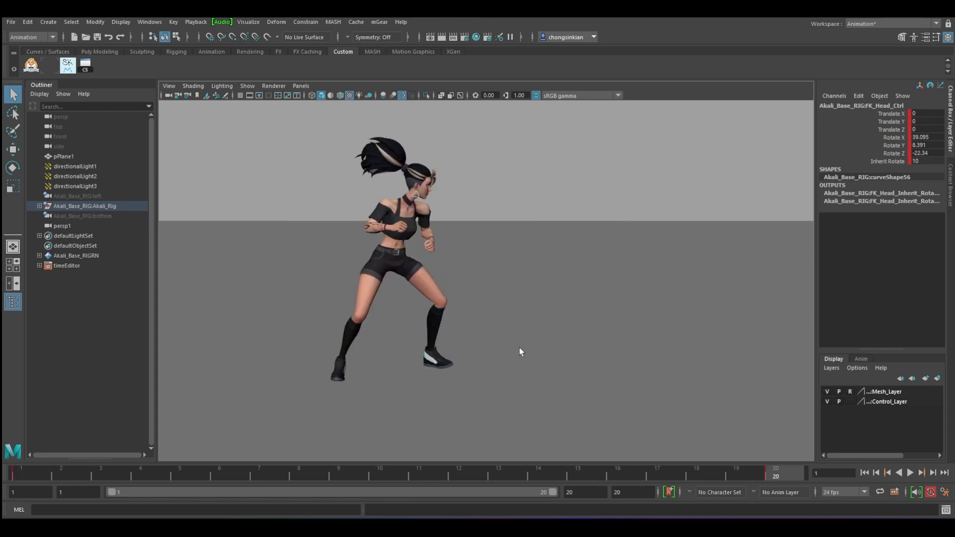
key(period)
key(comma)
key(period)
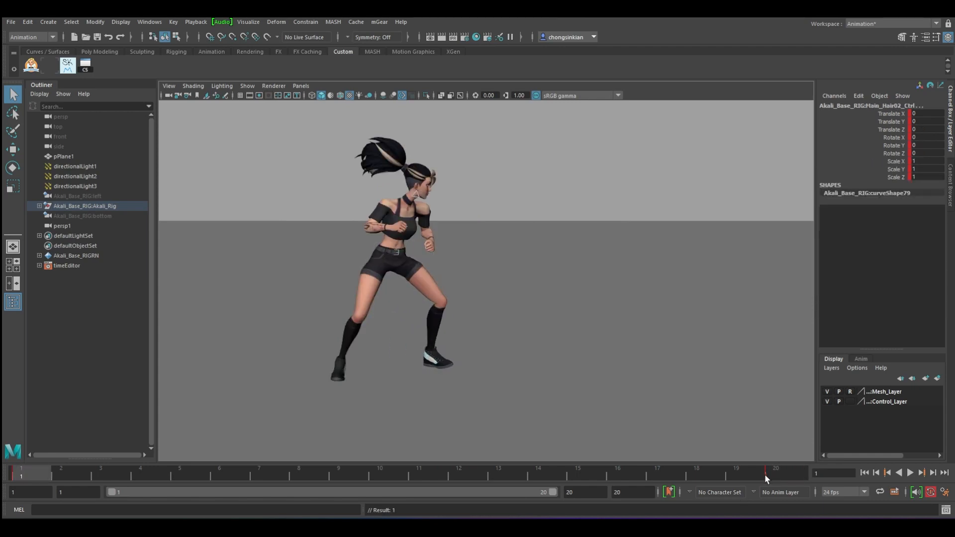
- Scrub from the frame 20 pose back to the start, play the punch animation, and stop playback
click(766, 473)
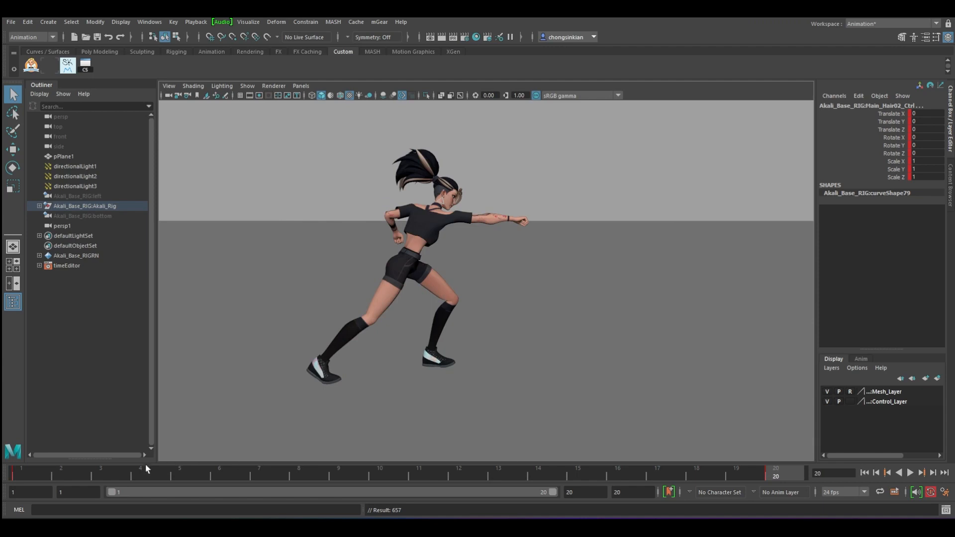
drag(146, 468, 22, 478)
key(alt+v)
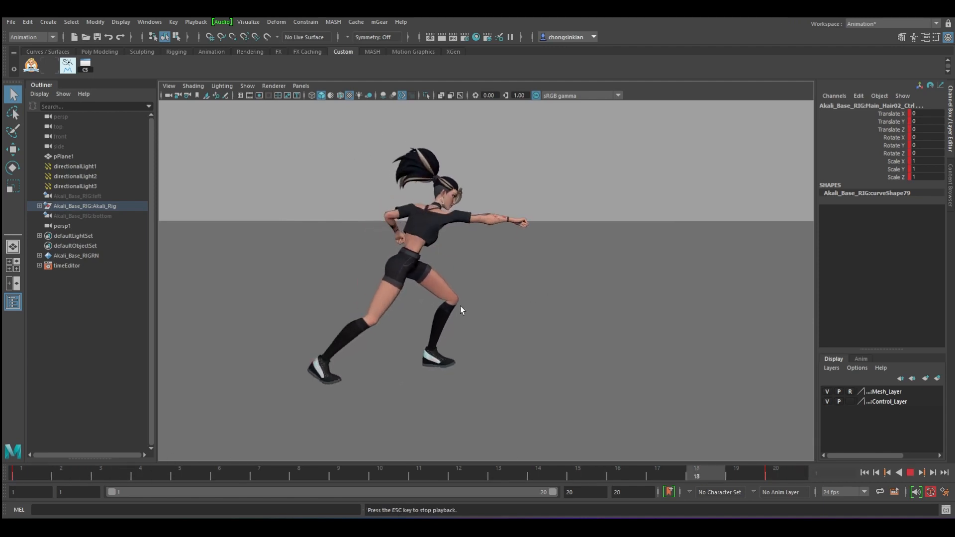
click(460, 306)
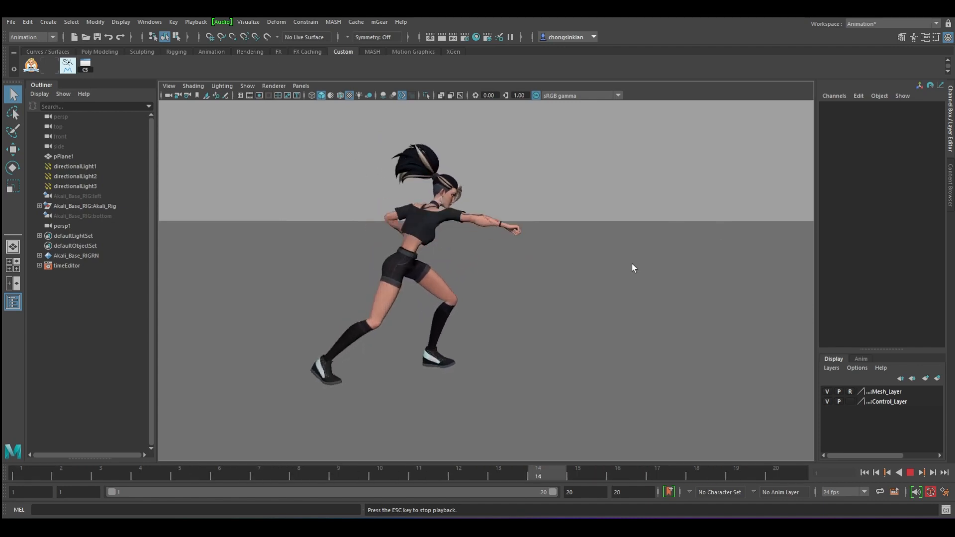
key(Escape)
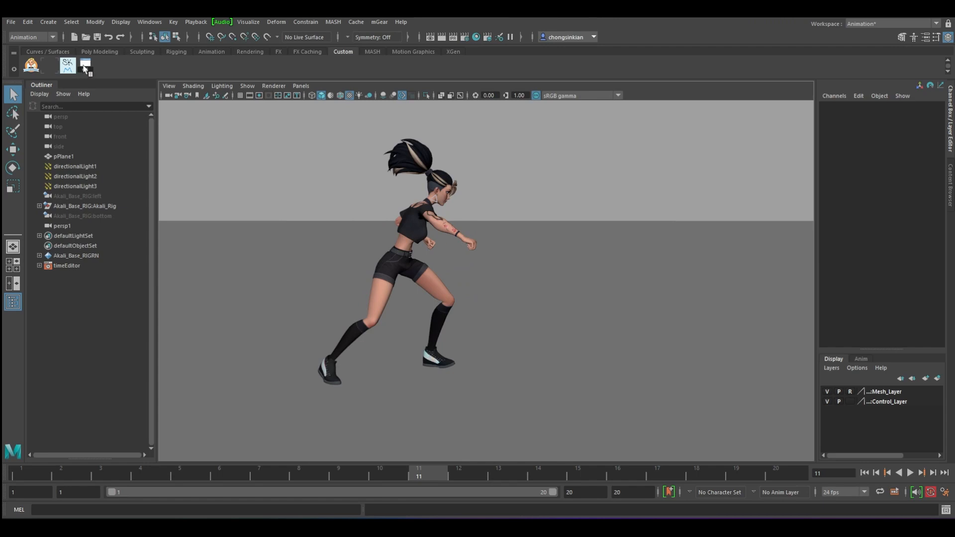
- Show the rig controls and create an Sk_MotionTrail for the FK right wrist control
click(47, 68)
click(461, 243)
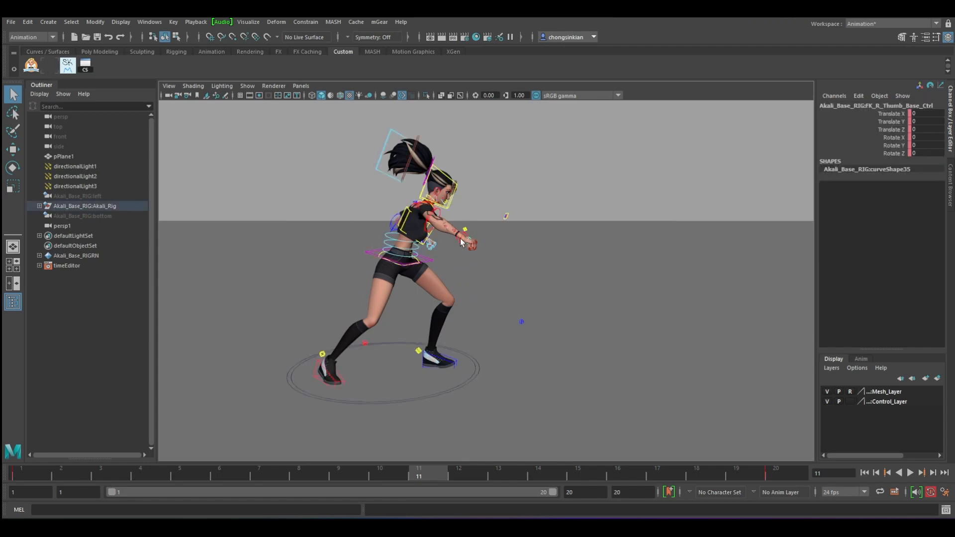
click(65, 66)
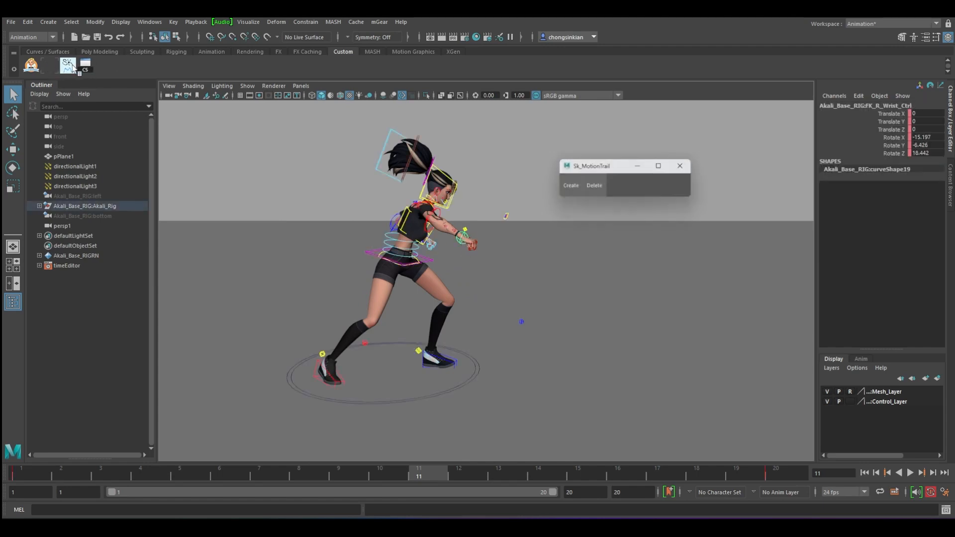
click(570, 187)
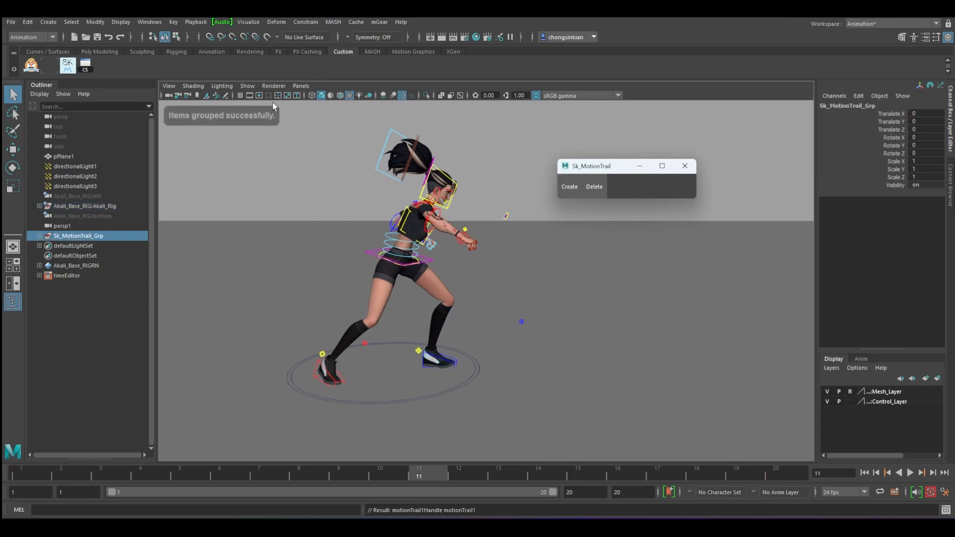
- Enable Motion Trails display in the viewport and examine the frame spacing along the right wrist's arc
click(254, 82)
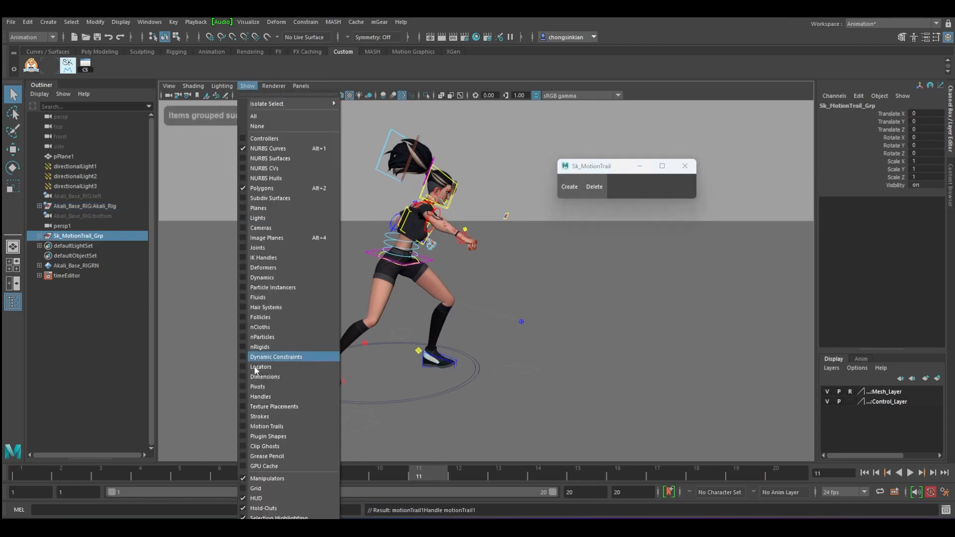
click(278, 426)
click(459, 269)
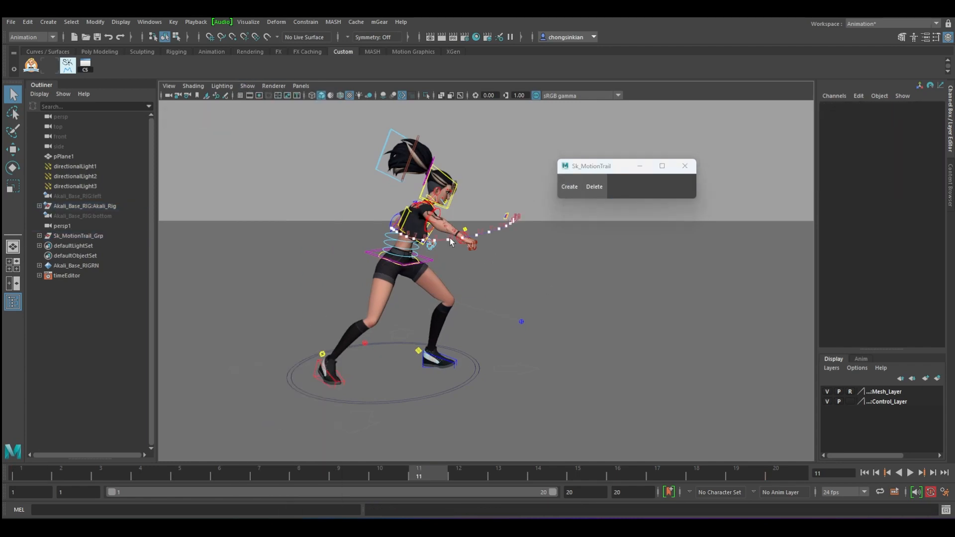
alt+right_drag(449, 237, 395, 273)
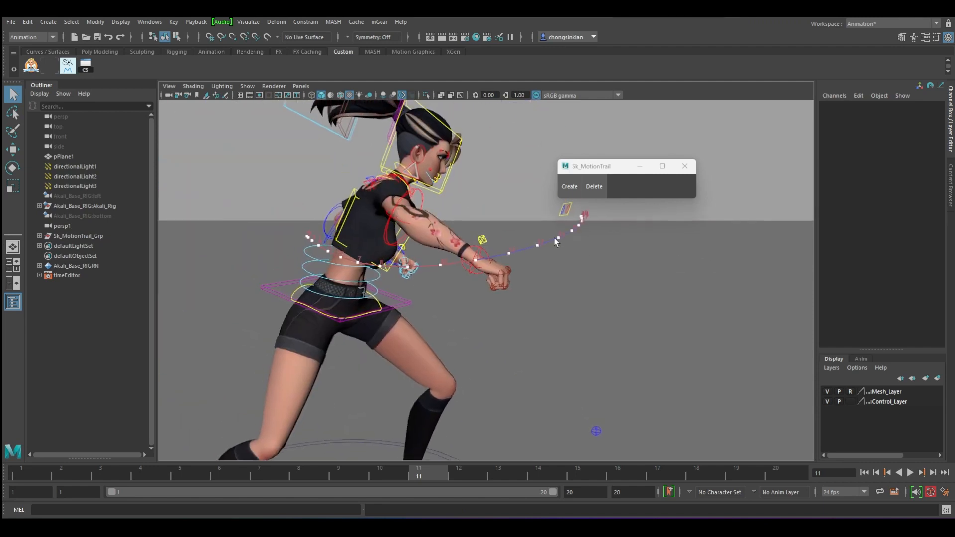
alt+drag(455, 258, 328, 332)
alt+middle_drag(527, 245, 464, 282)
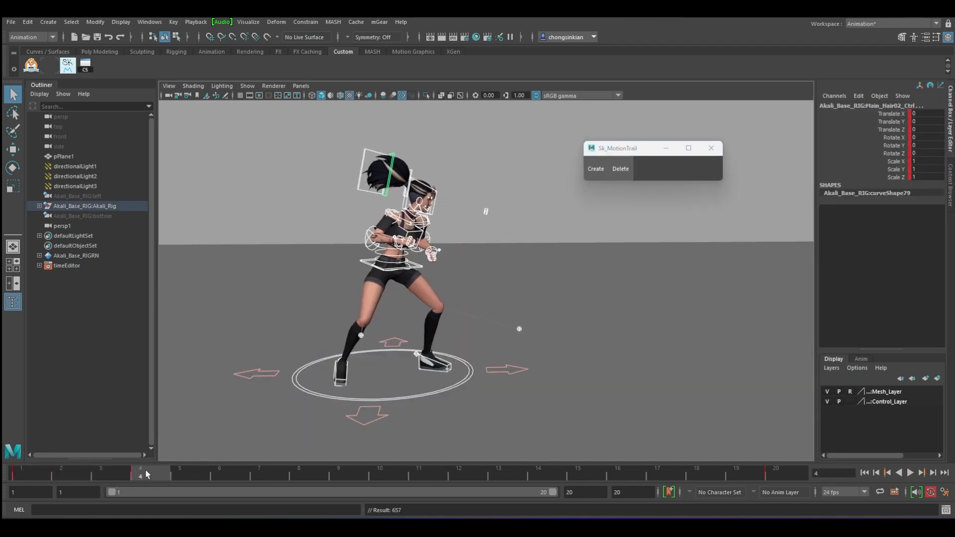
- Retime the held punch-pose key on all controls by moving it back to frame 15, and play the animation
drag(149, 478, 750, 479)
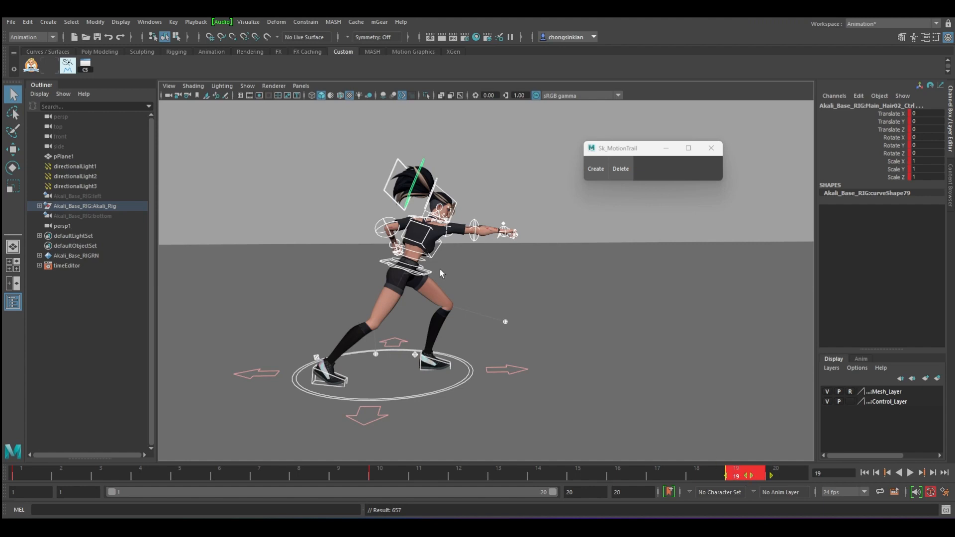
mouse_move(758, 476)
mouse_down()
mouse_move(711, 476)
mouse_move(741, 476)
mouse_up()
drag(737, 477, 702, 476)
drag(643, 478, 579, 479)
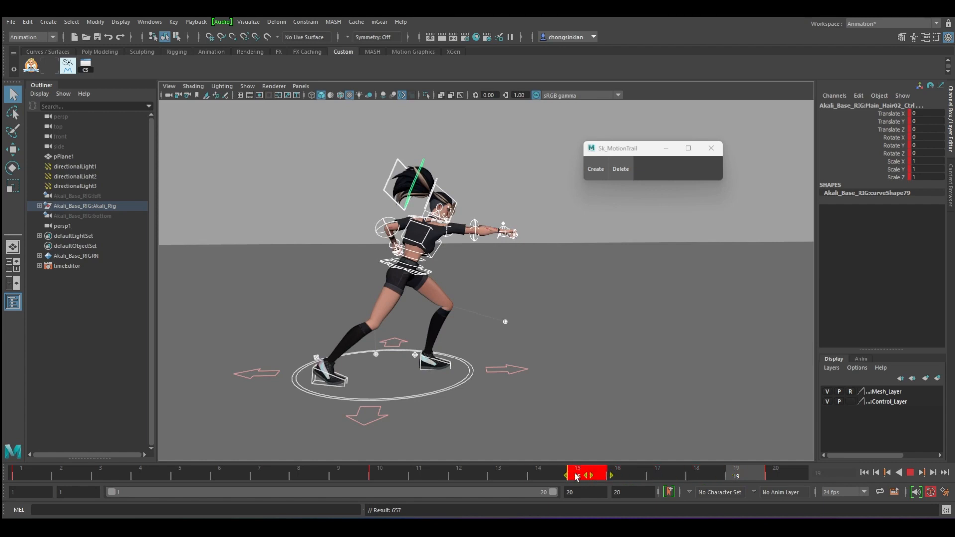
key(alt+v)
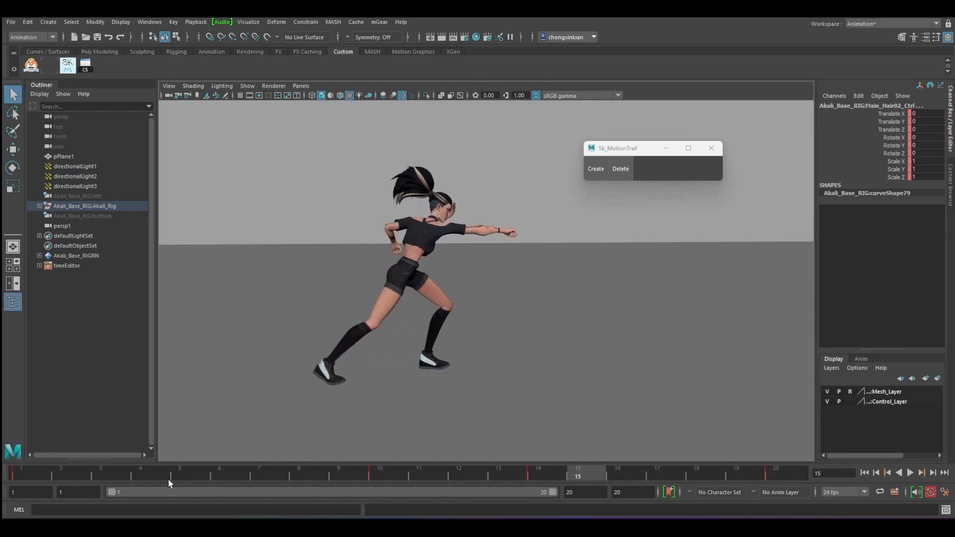
- Create a motion trail for the FK right wrist control at frame 4 and examine its spacing near the hand
click(56, 474)
drag(202, 471, 144, 472)
key(alt+1)
click(595, 168)
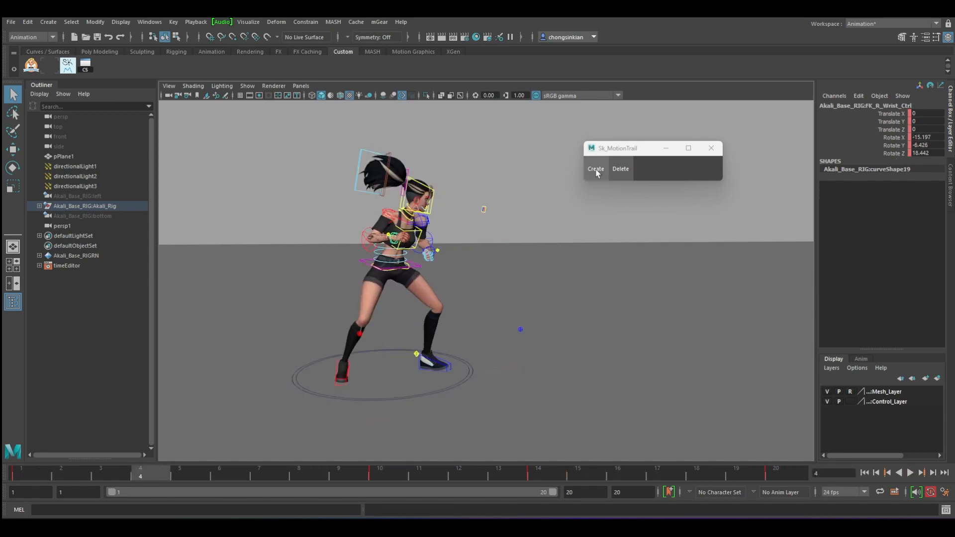
scroll(530, 364, up, 5)
alt+middle_drag(518, 300, 727, 299)
alt+right_drag(450, 320, 640, 318)
alt+drag(447, 261, 405, 235)
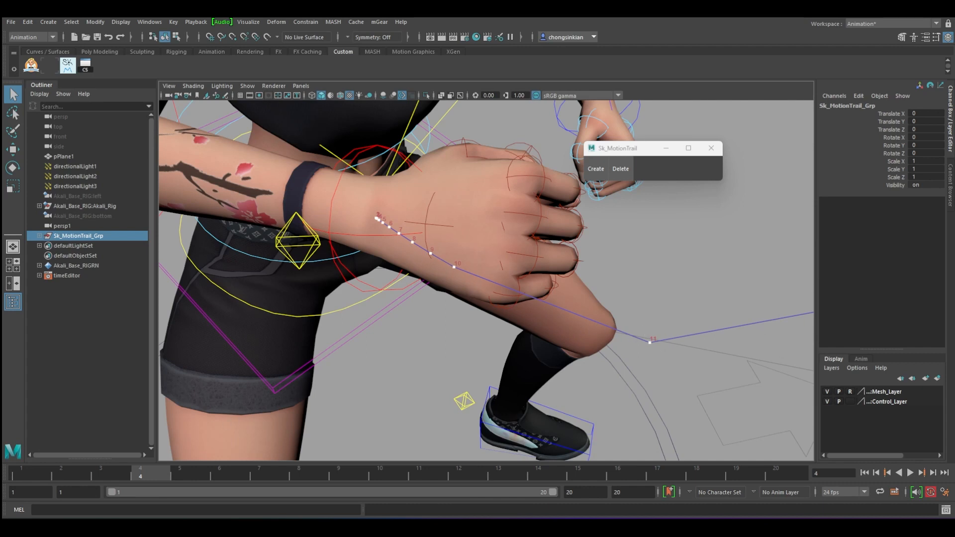
- Move the frame 10 key of all rig controls to frame 8 and play the animation
key(ctrl+z)
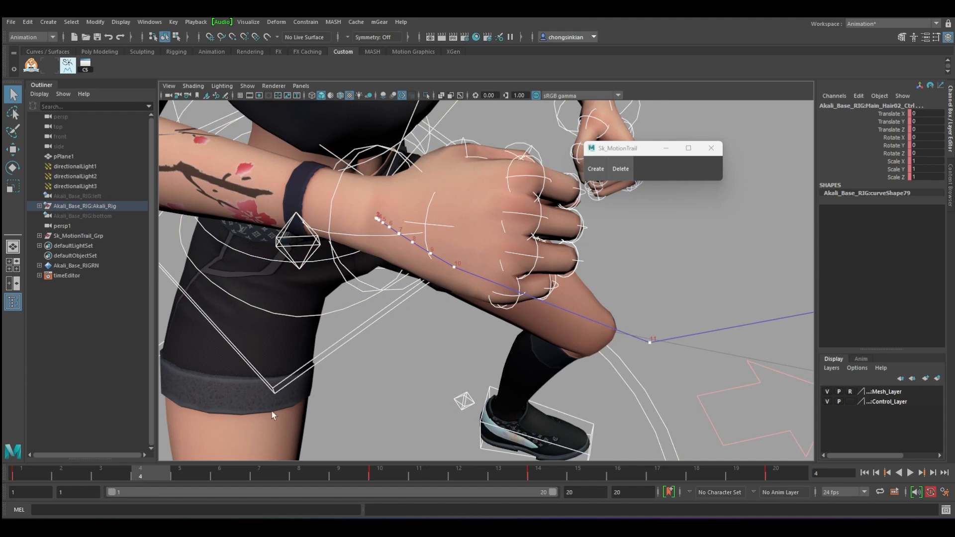
click(388, 471)
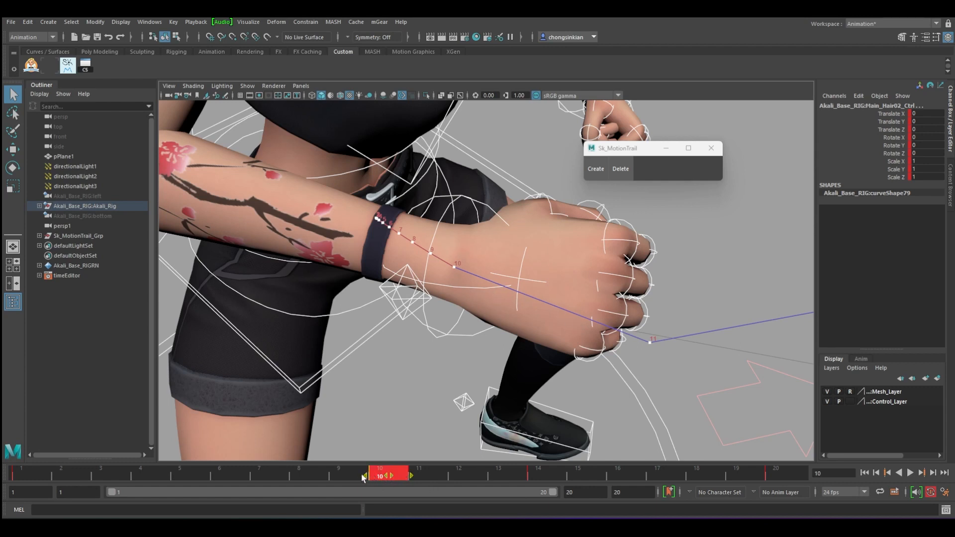
key(alt+v)
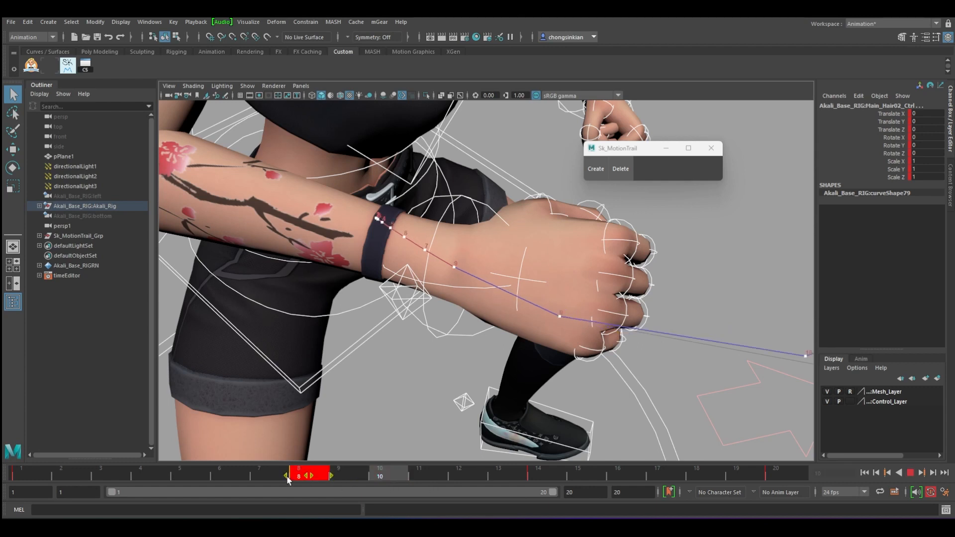
- Try the early-pose key of all controls at frame 9, settle it on frame 8, and play back the timing
click(356, 476)
scroll(467, 360, down, 5)
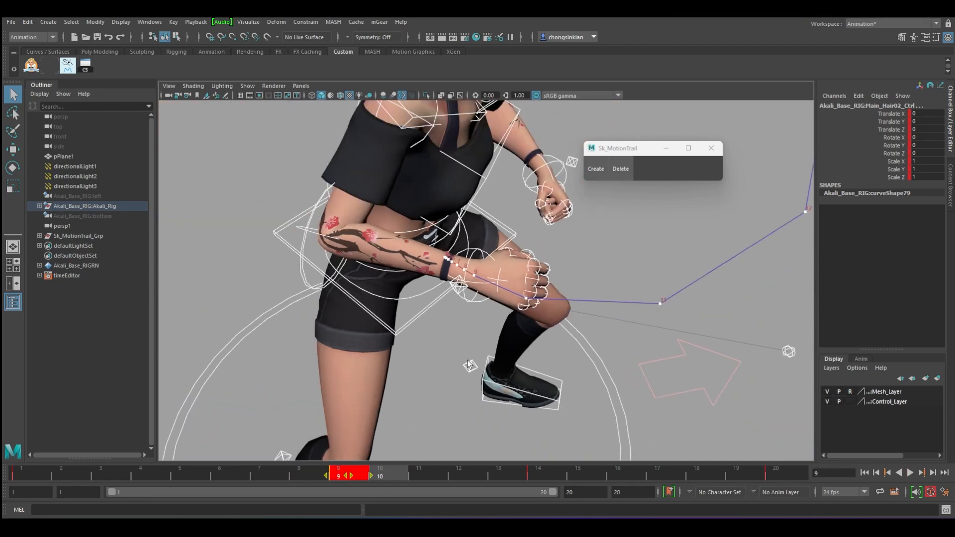
scroll(468, 360, down, 1)
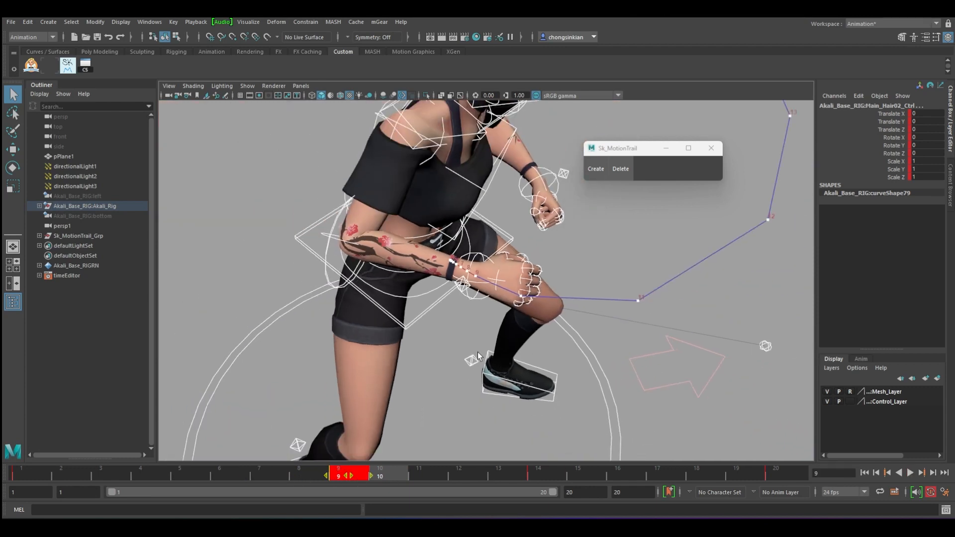
alt+drag(479, 352, 488, 356)
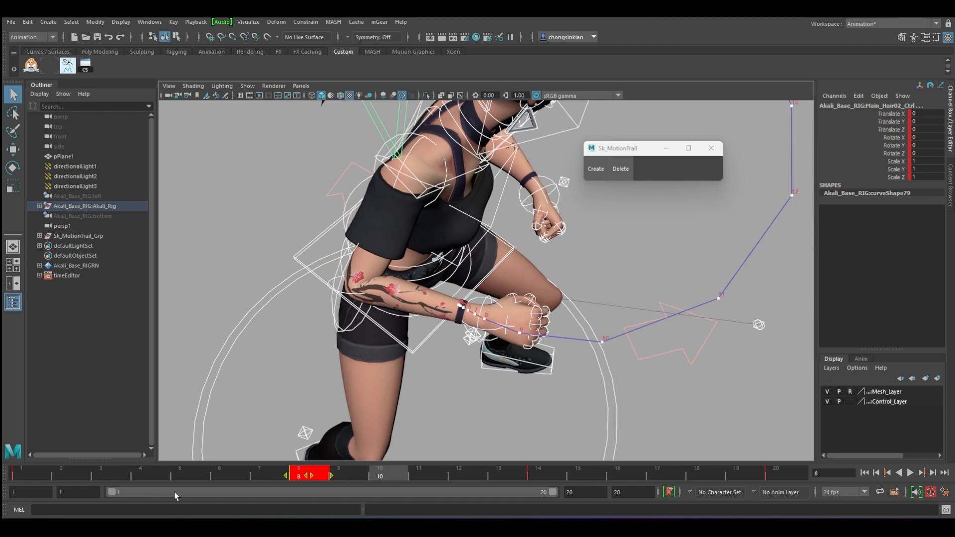
click(83, 476)
key(alt+v)
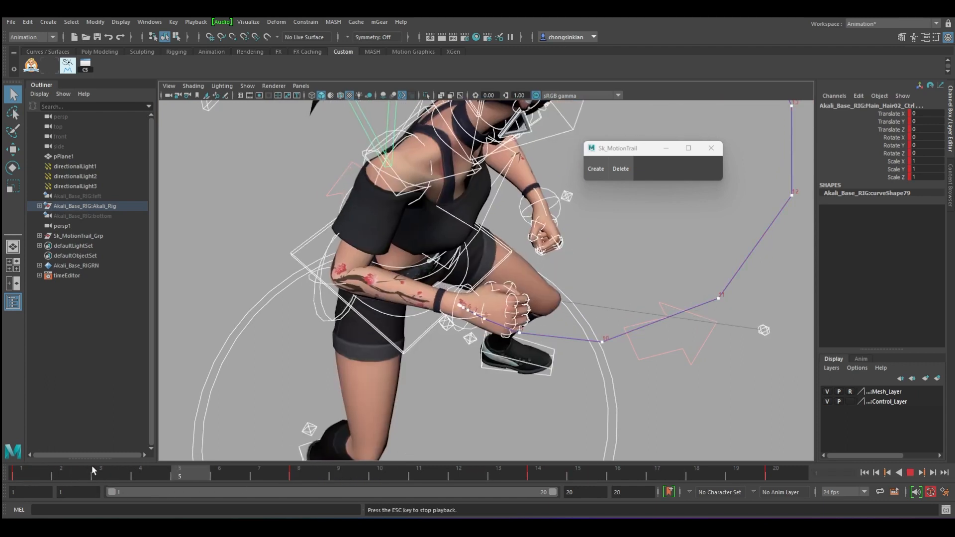
- Examine the wrist trail spacing near the extended fist and move the frame 14 key of all rig controls to frame 15
key(Escape)
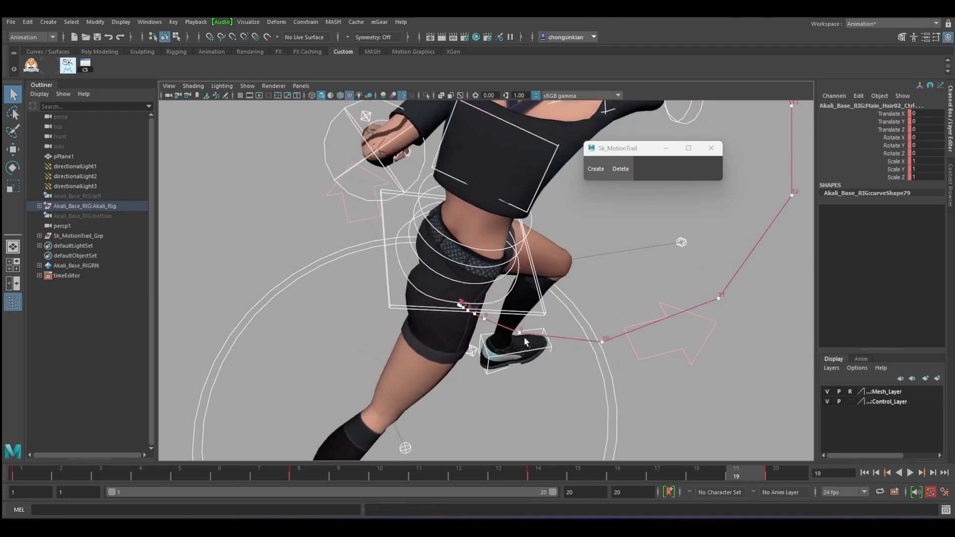
alt+right_drag(686, 284, 598, 228)
alt+middle_drag(598, 228, 477, 383)
alt+right_drag(478, 383, 742, 336)
alt+middle_drag(638, 331, 451, 249)
alt+right_drag(451, 249, 449, 274)
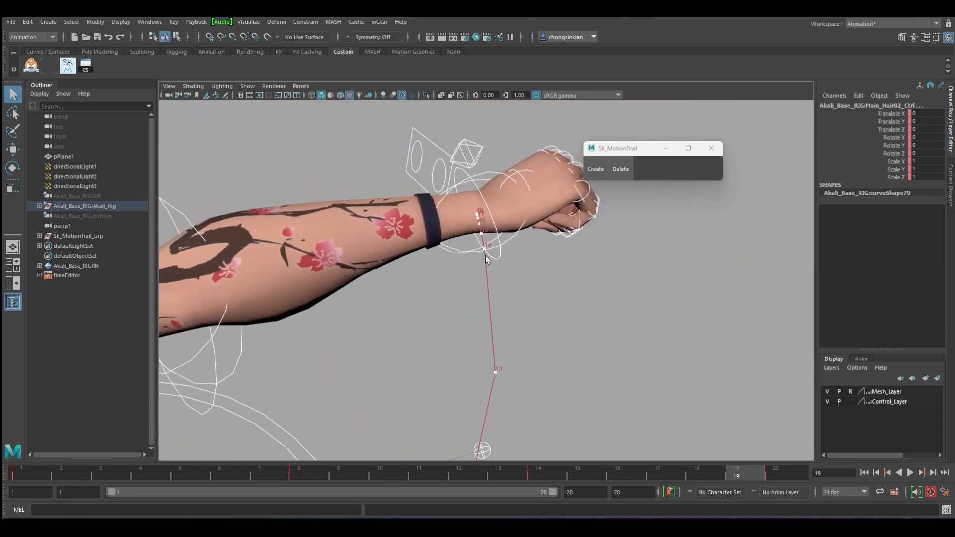
shift+click(548, 470)
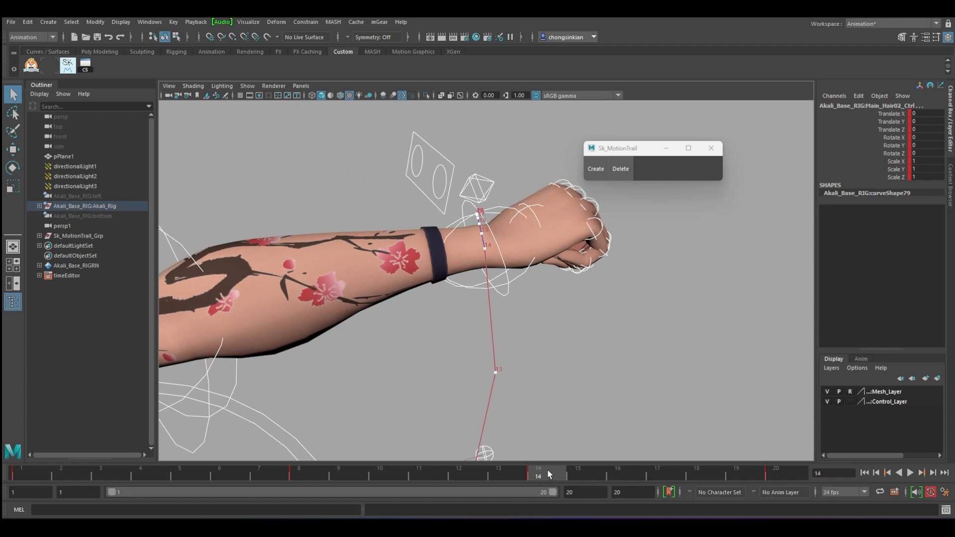
drag(589, 477, 596, 476)
- Hide the rig controls and play the retimed punch from different angles, reviewing its spacing along the wrist trail
alt+right_drag(603, 383, 485, 247)
key(alt+1)
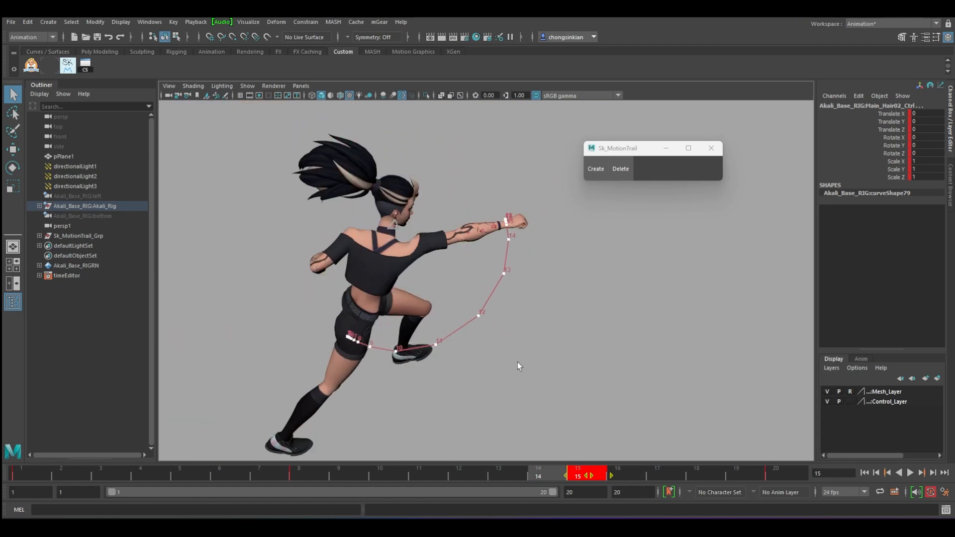
alt+drag(518, 362, 411, 411)
key(alt+v)
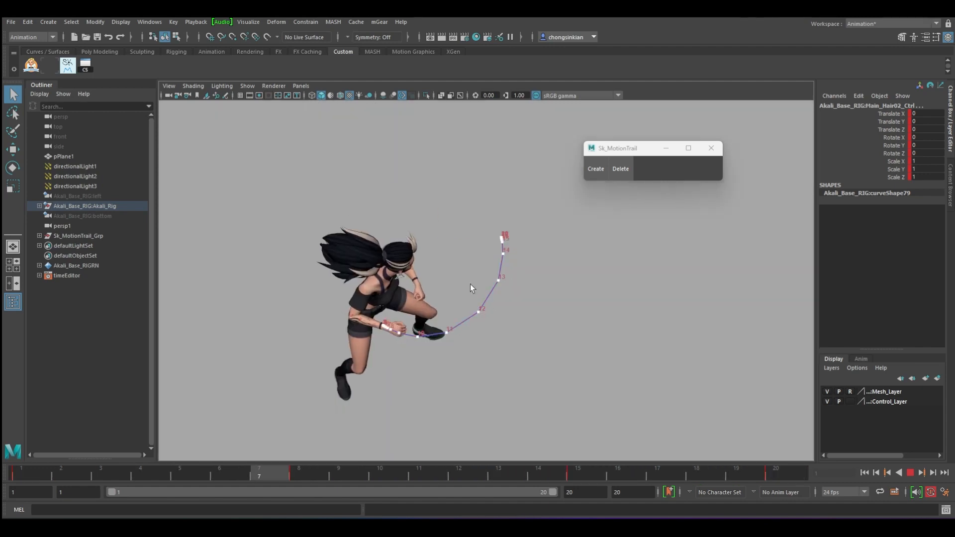
key(Escape)
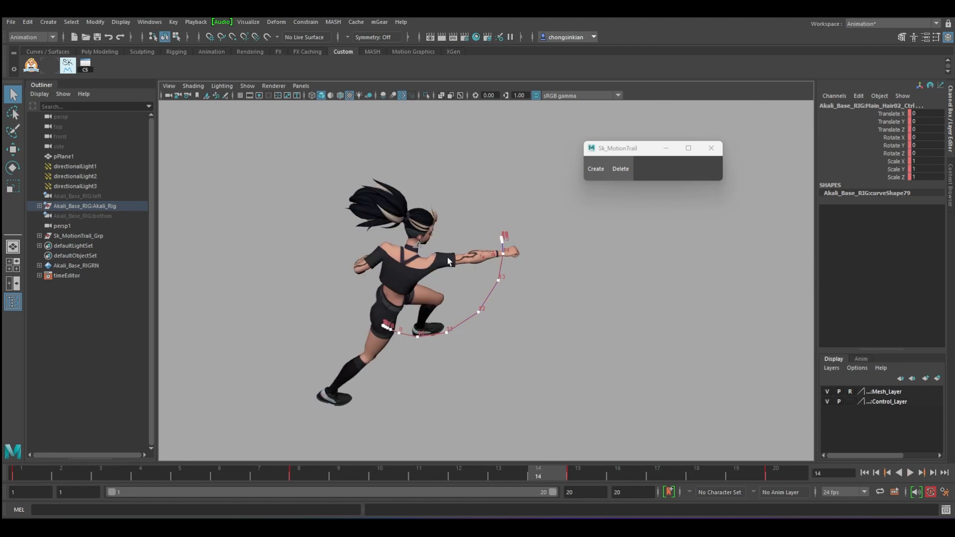
key(alt+v)
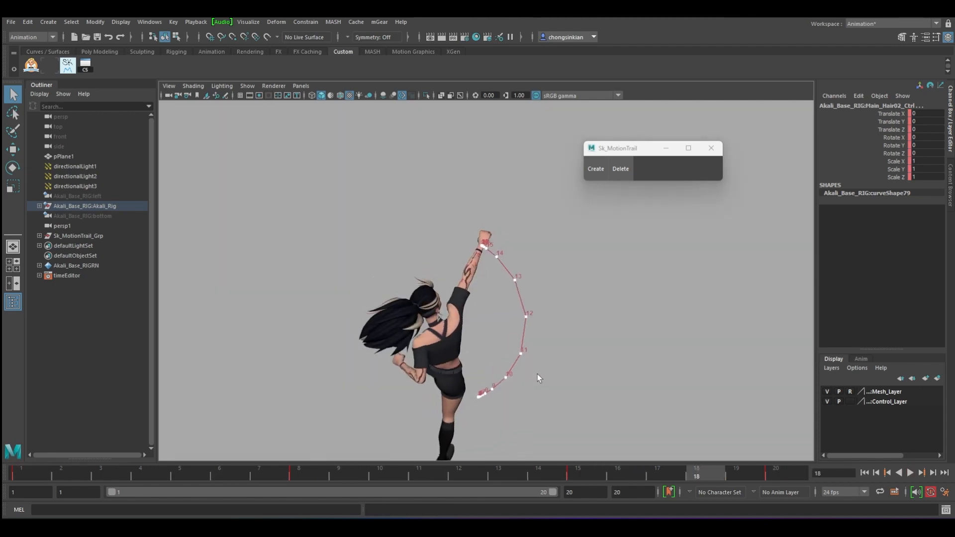
key(Escape)
key(alt+v)
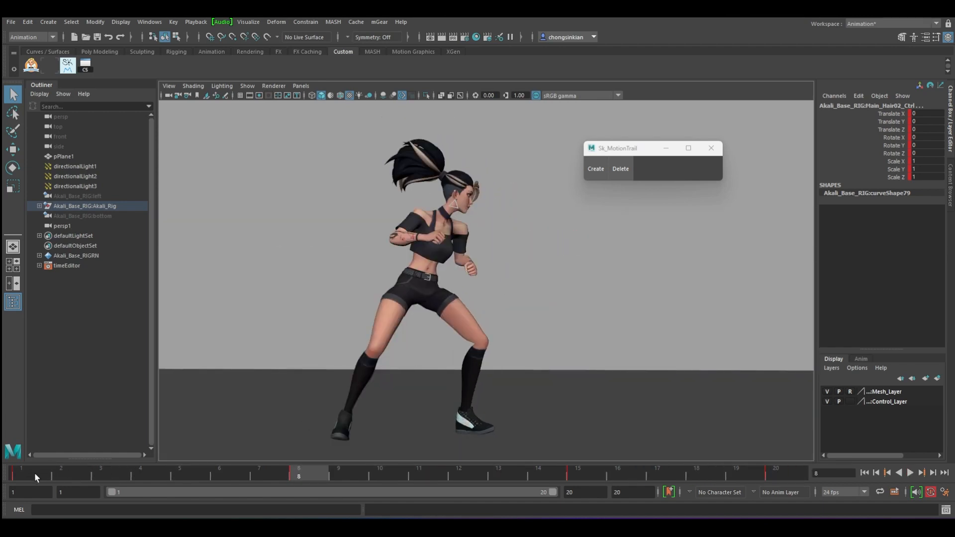
- Preview the punch with only its frame 1 and frame 20 keys, and undo the removal of the in-between keys
key(alt+v)
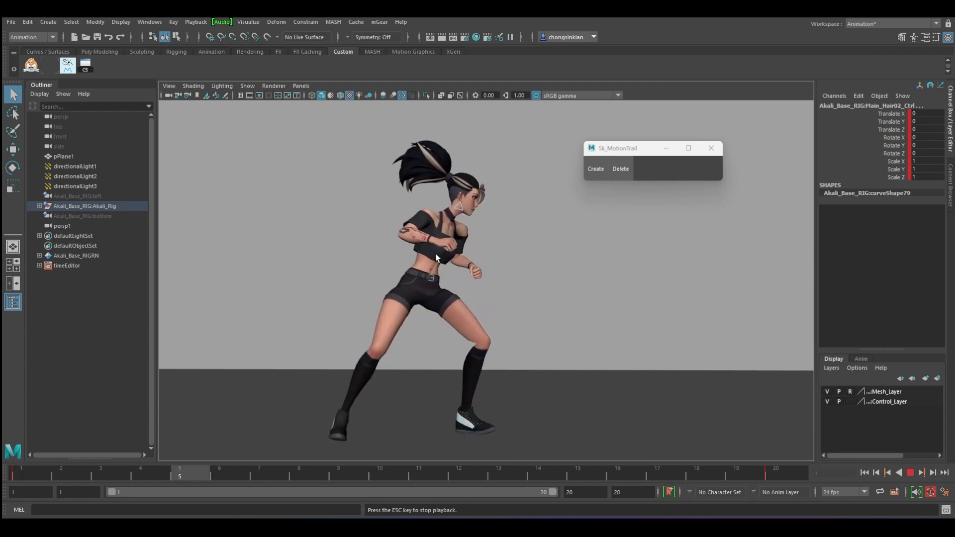
key(Escape)
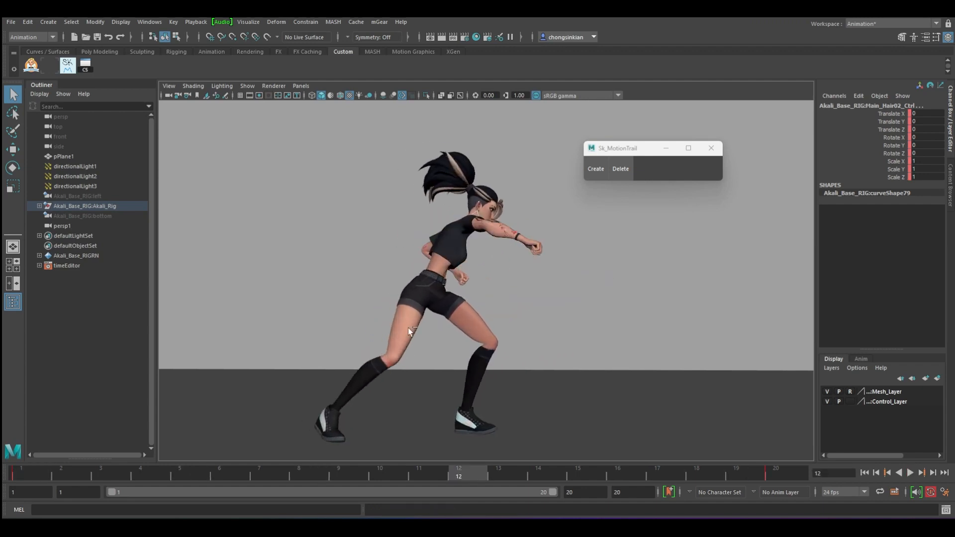
key(ctrl+z)
key(ctrl+z)
- Replay the punch from the start with the frame 8 and frame 15 keys in place
drag(446, 476, 5, 475)
key(alt+v)
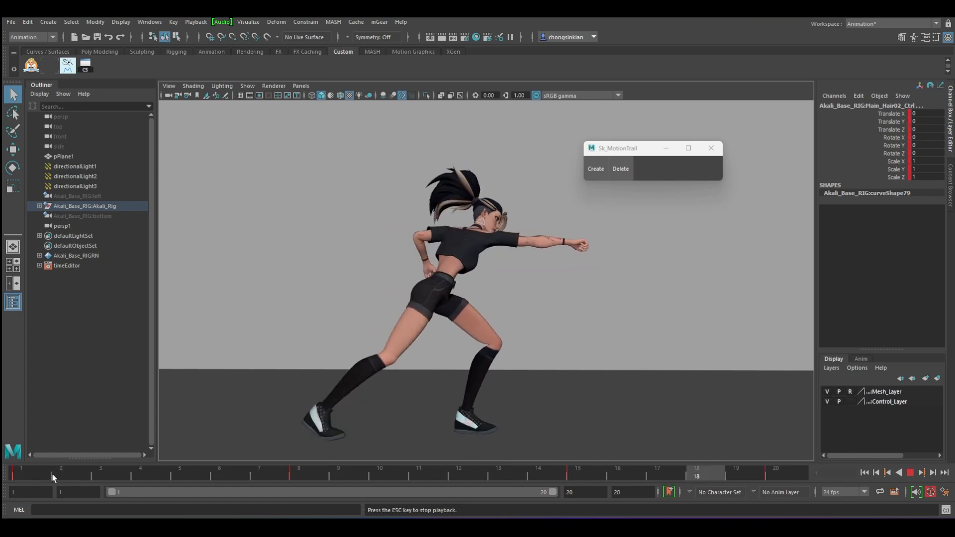